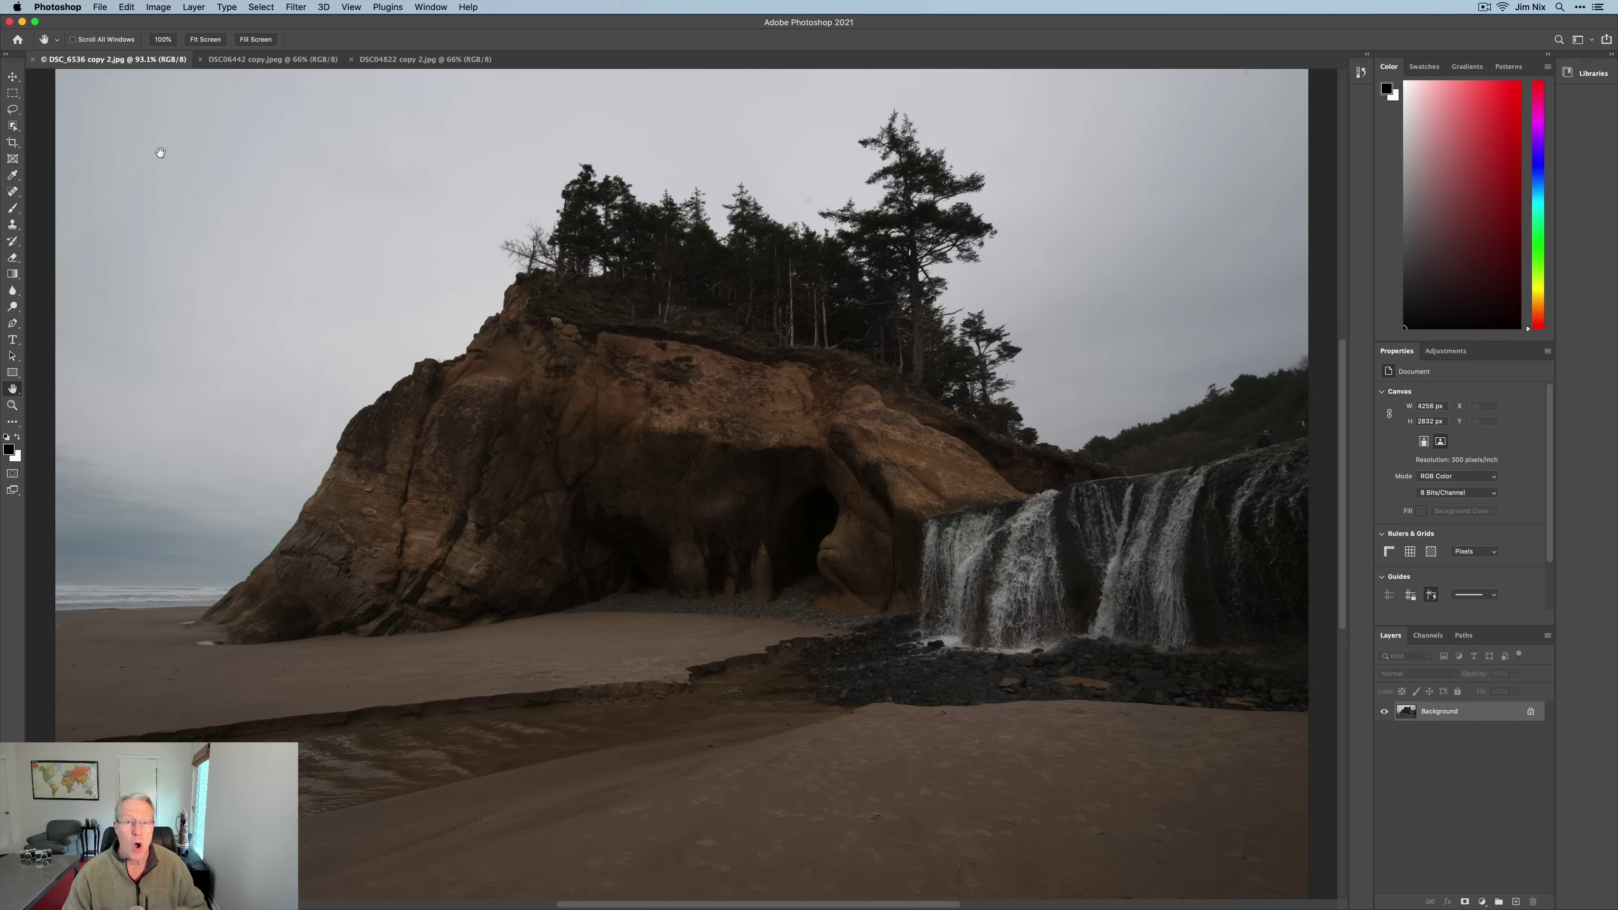
Open Sky Replacement for the beach cave photo and display the available sky presets
left_click(125, 8)
left_click(167, 336)
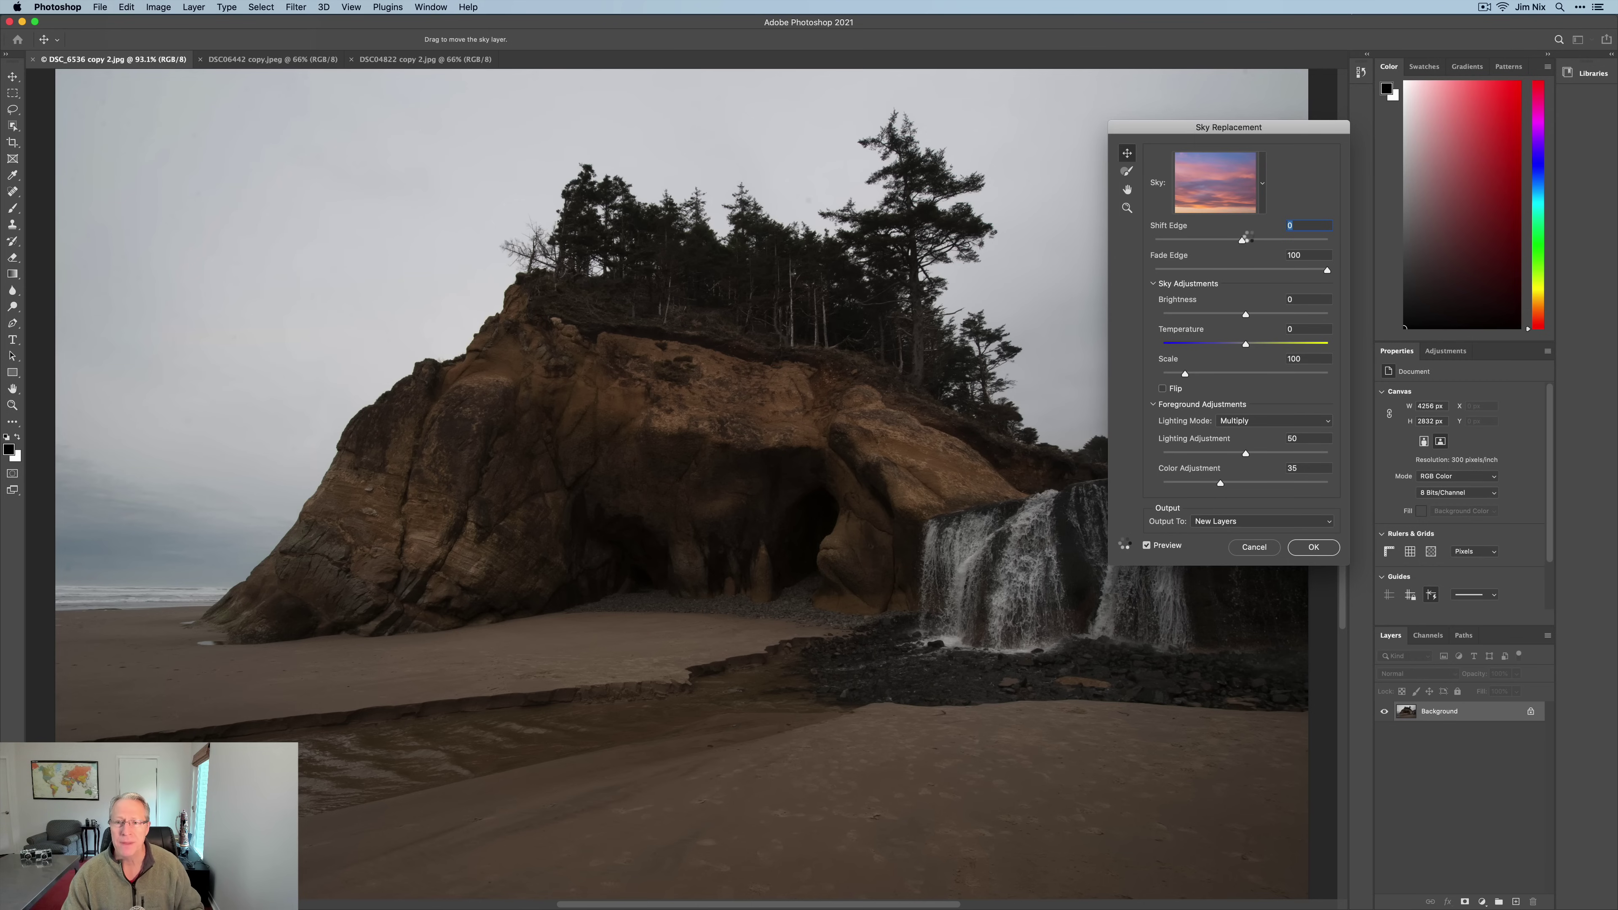
left_click(1264, 185)
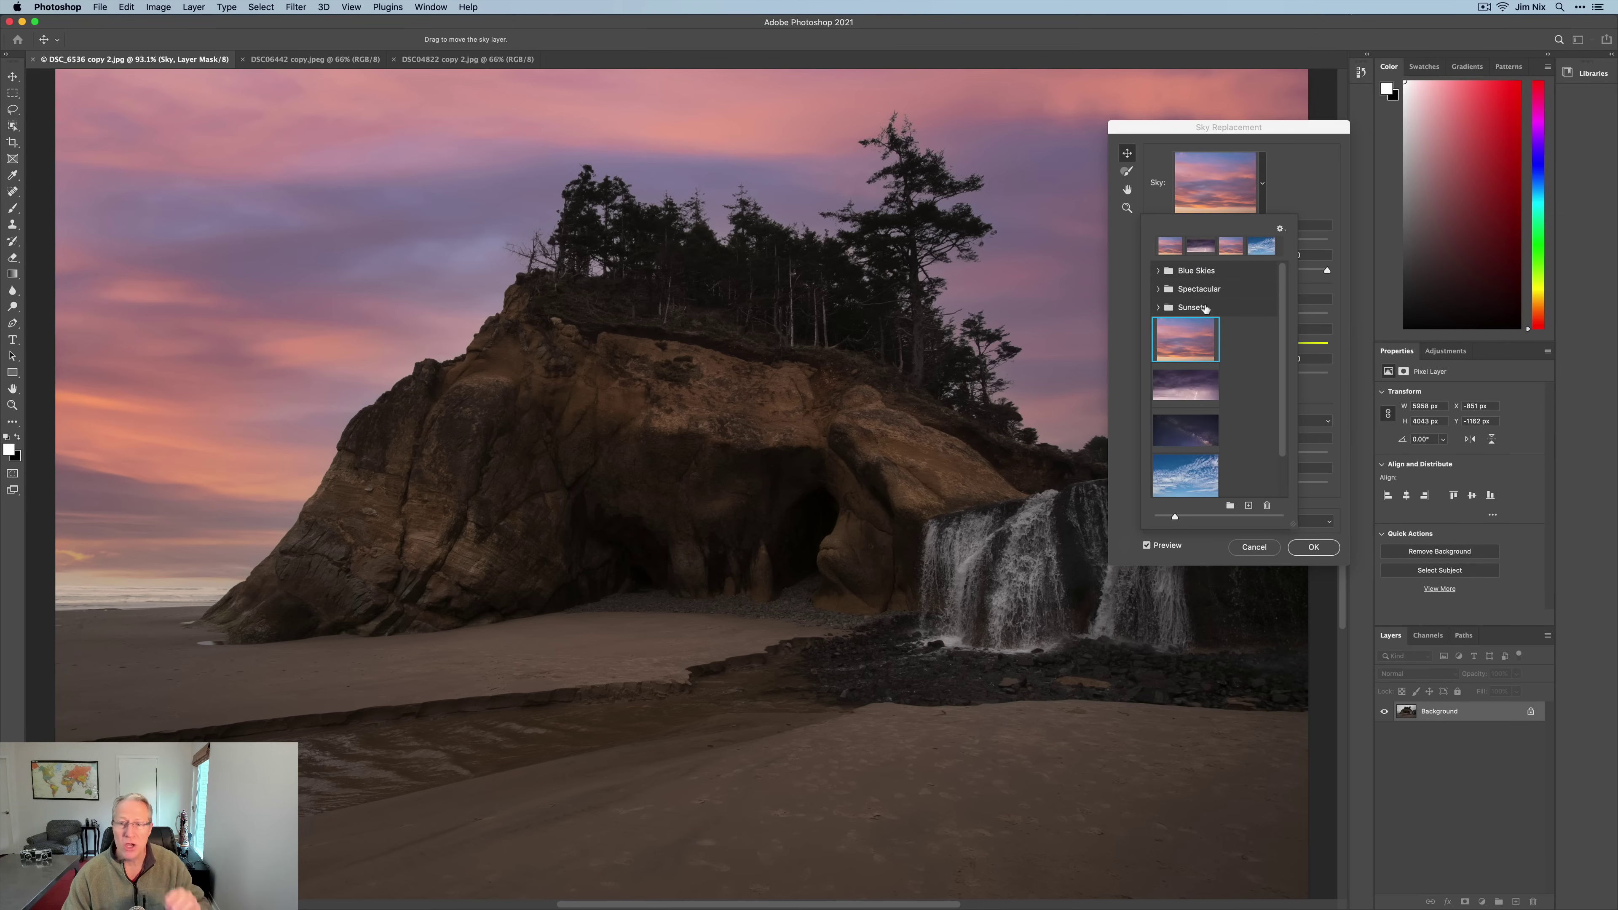
Import Suess-Desert-Sunset-37 copy.jpg from the Desktop's Sky files folder as a new sky preset, keeping its default name
left_click(1248, 506)
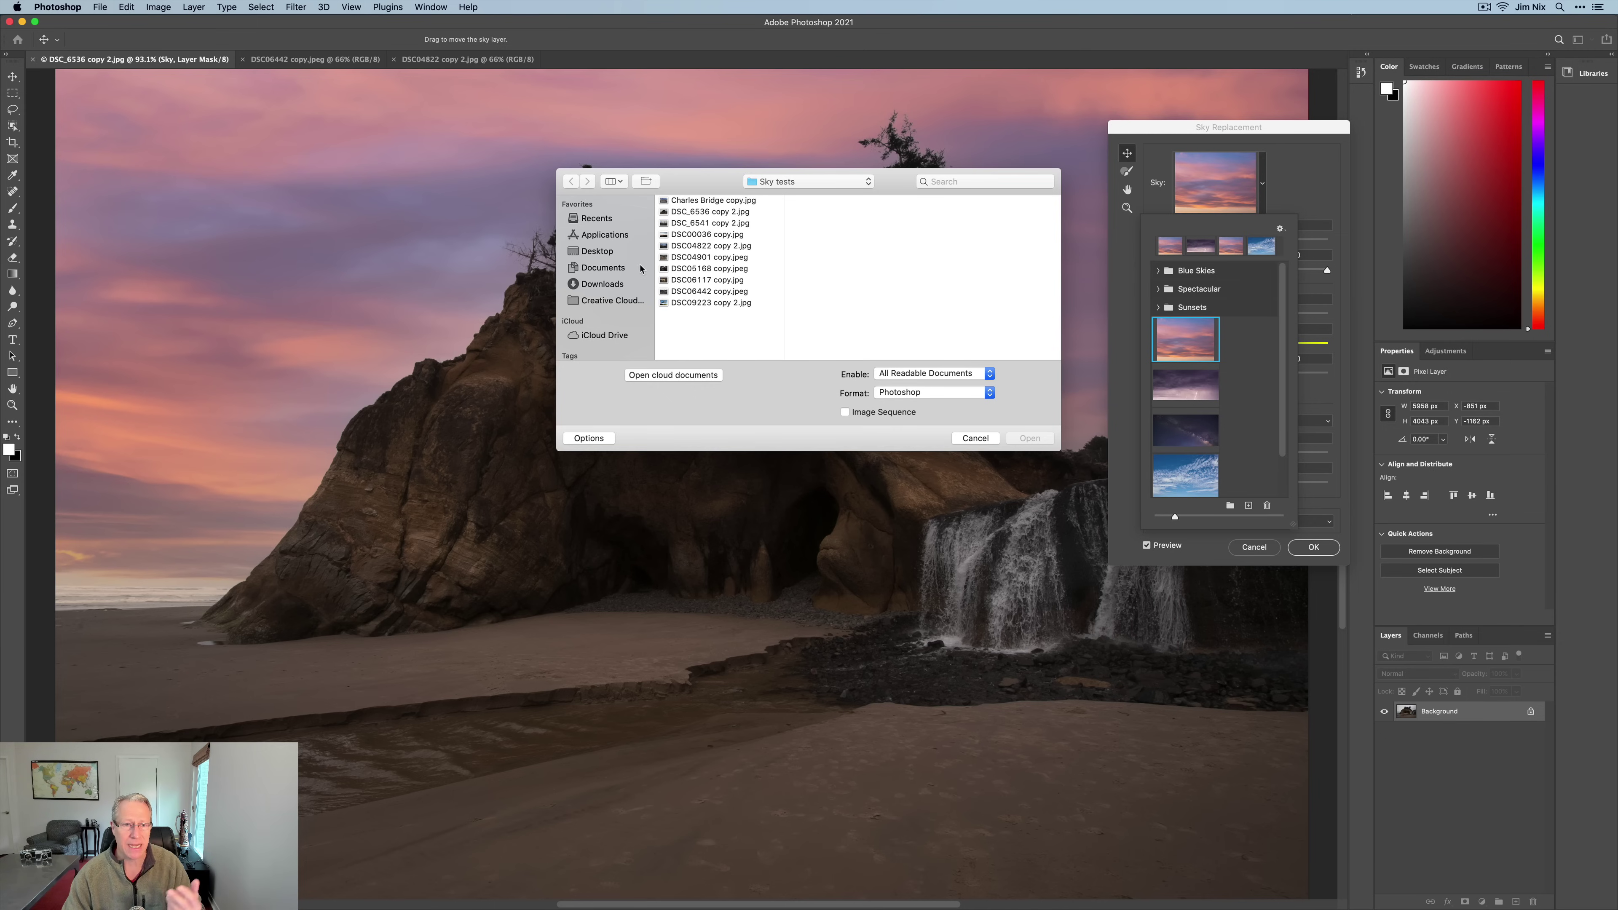
left_click(612, 251)
scroll(726, 351, "down", 2)
left_click(697, 320)
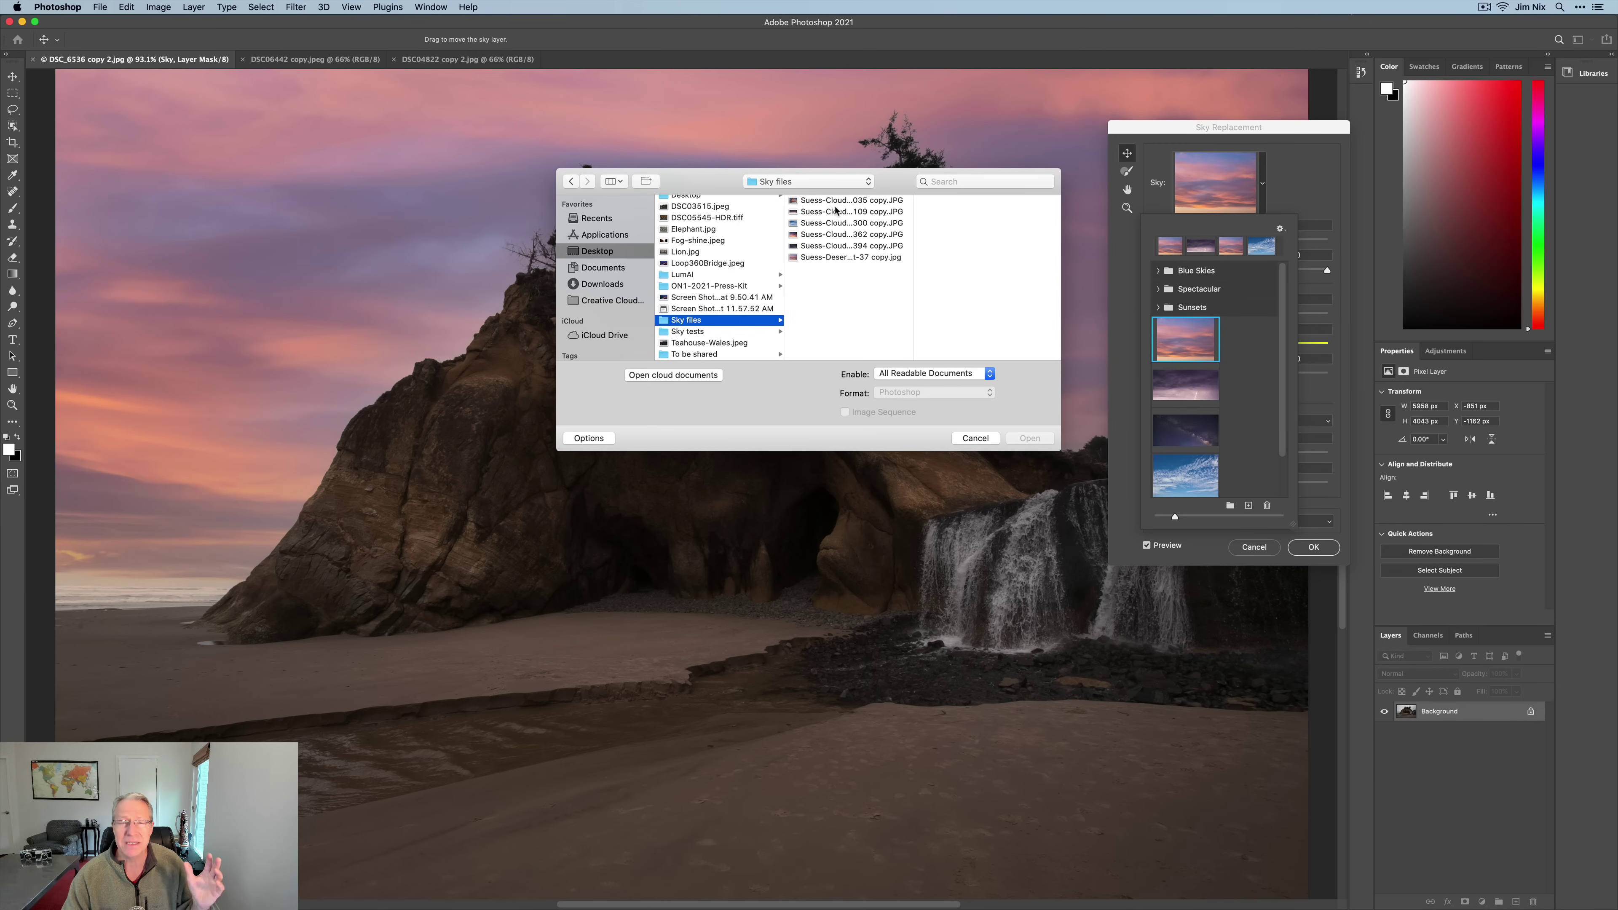
left_click(847, 257)
left_click(1028, 438)
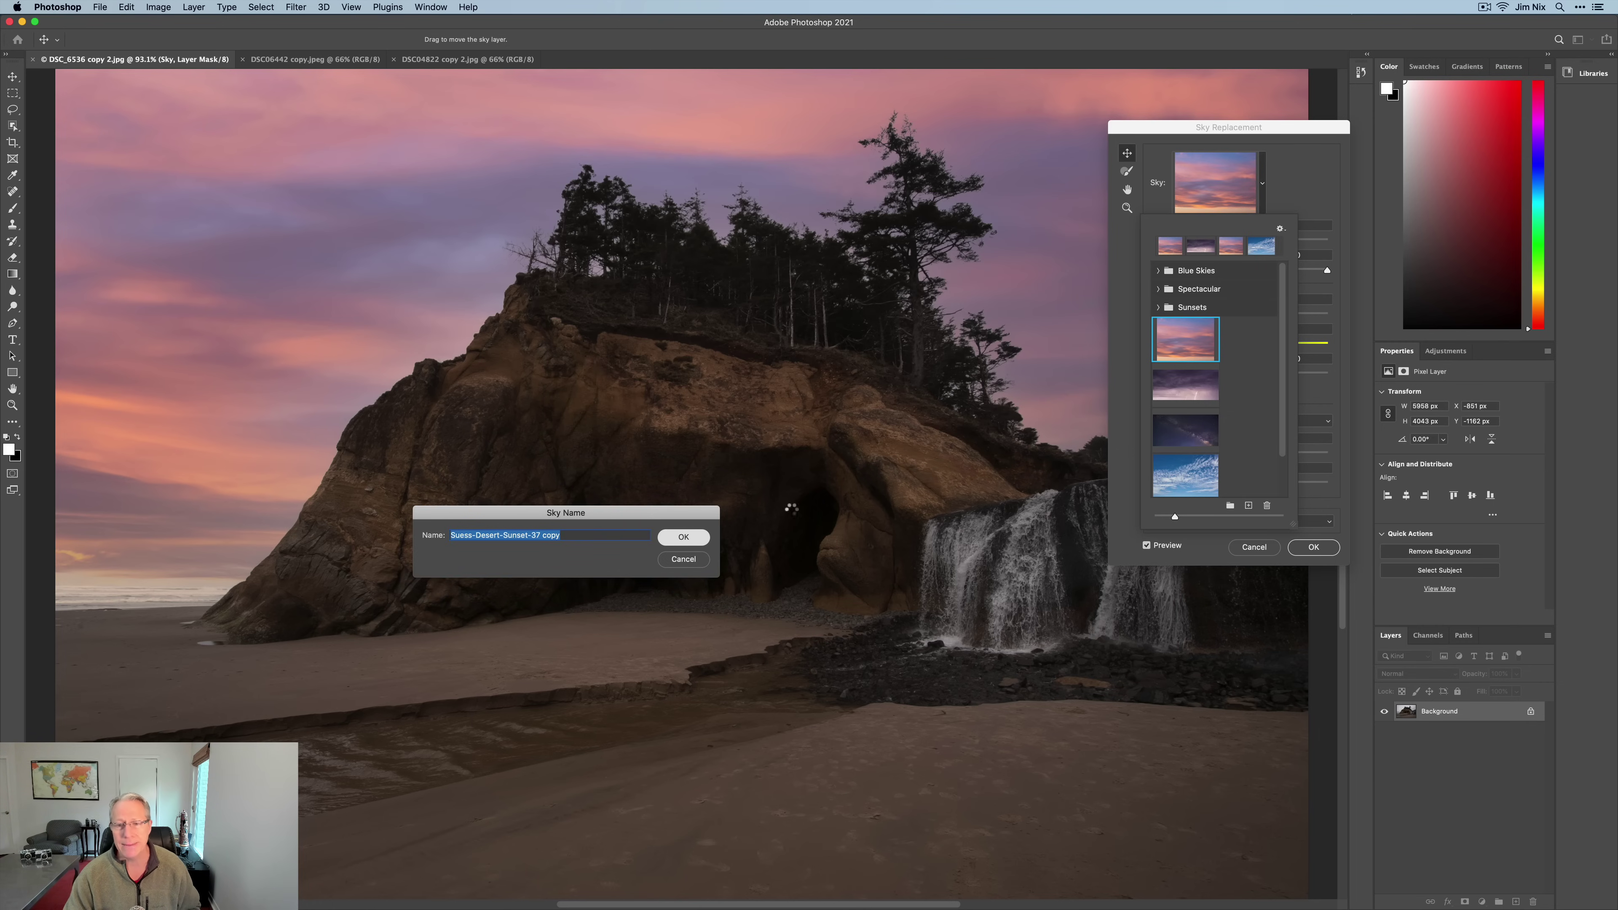
key("Return")
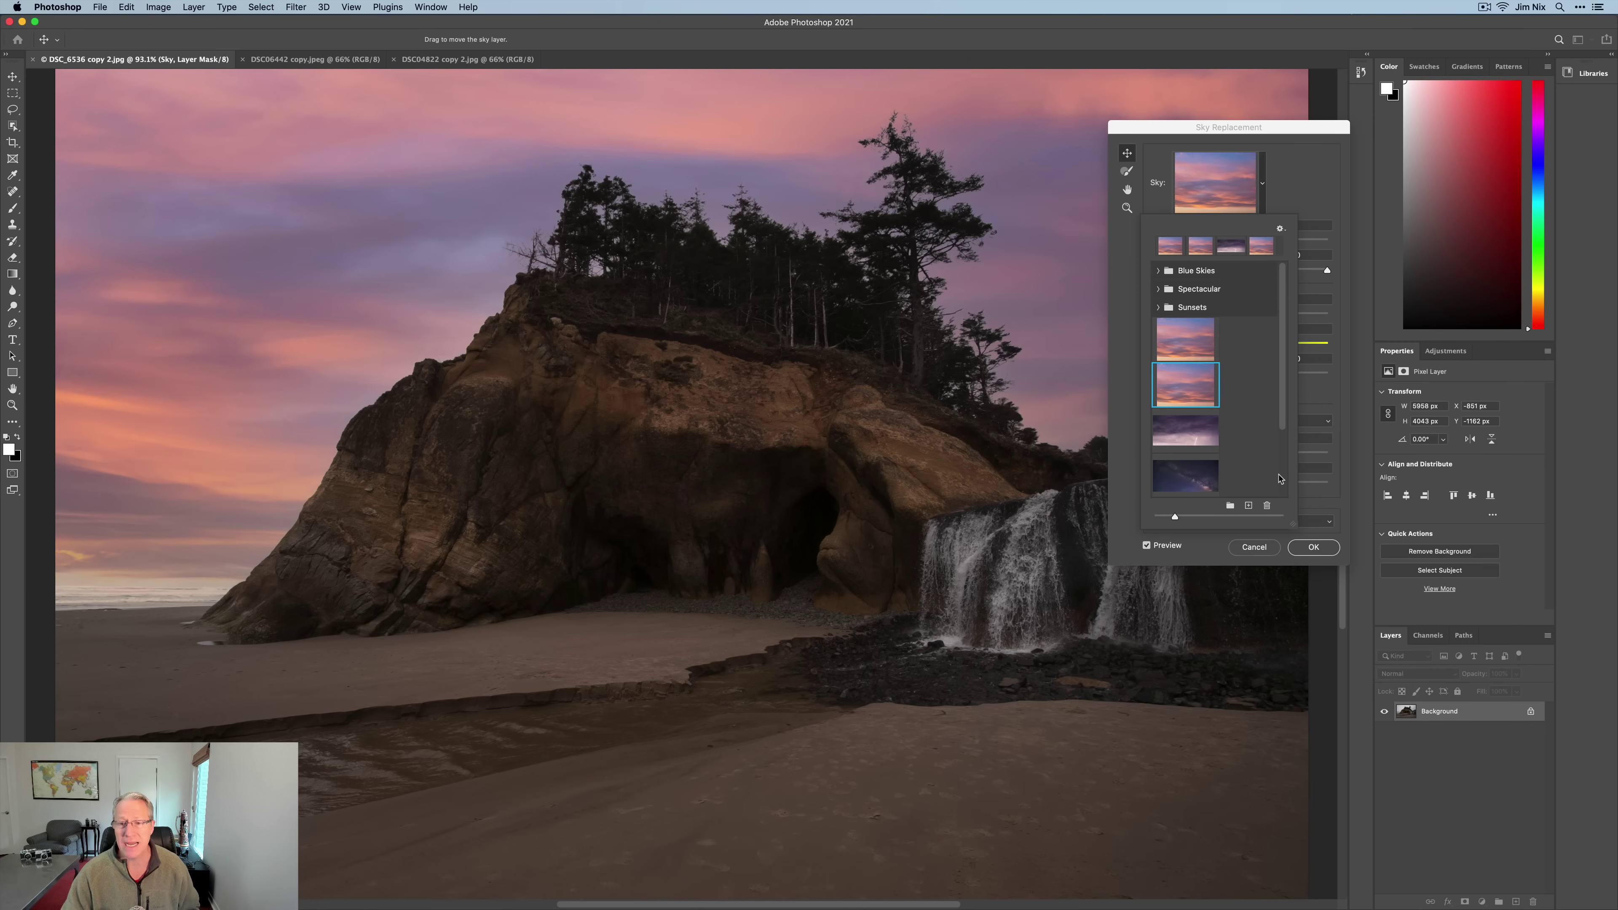
key("Return")
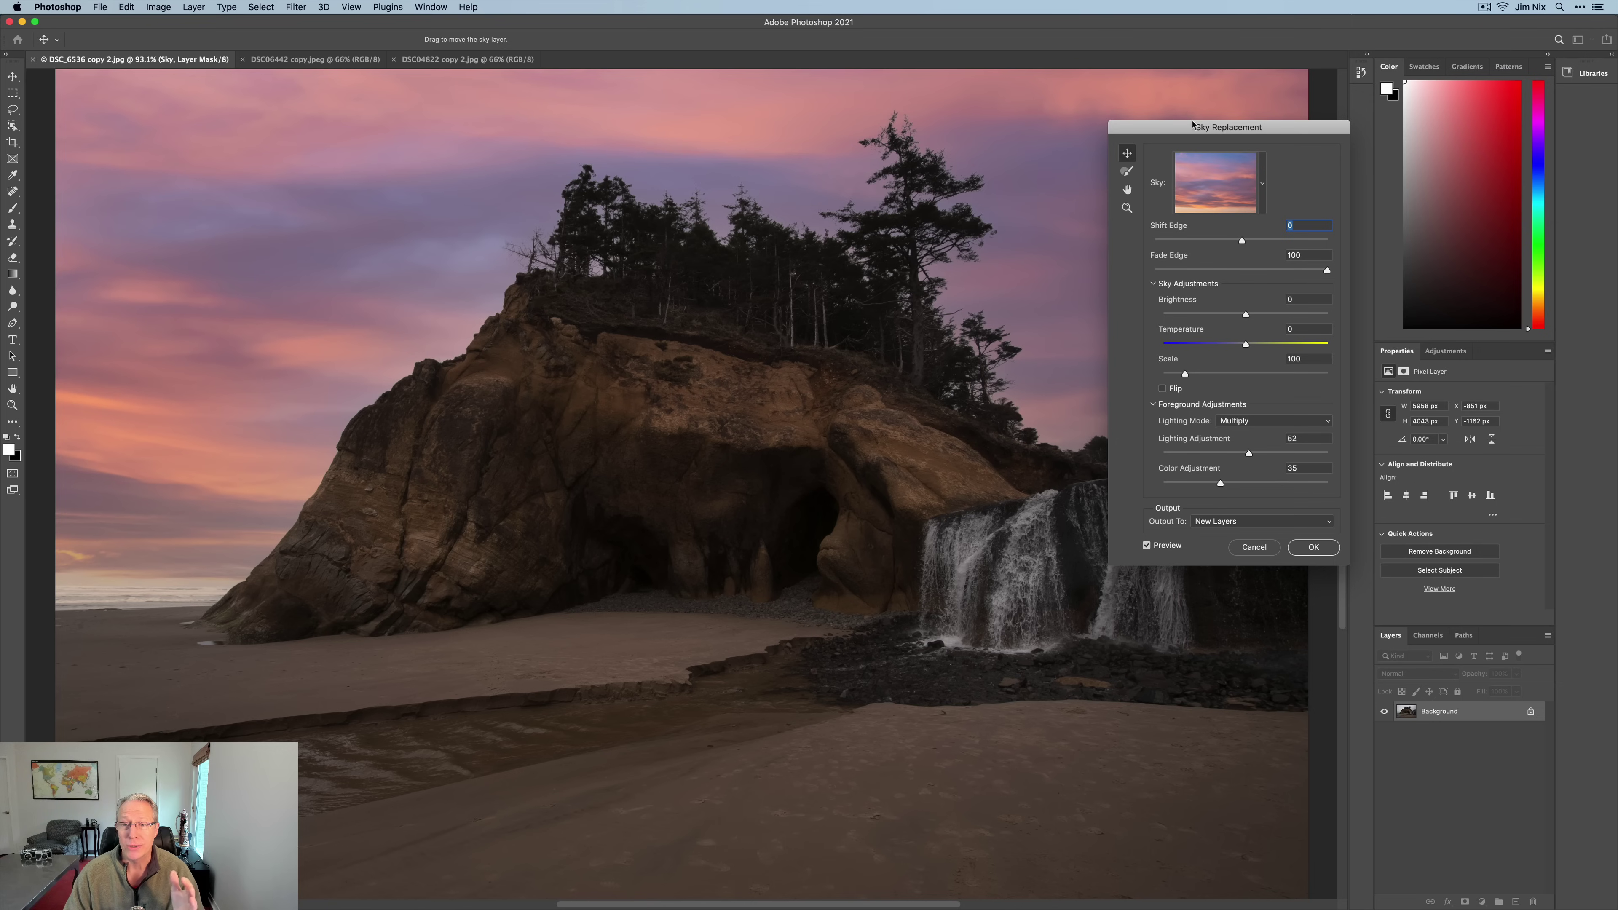
Examine the treeline edges at 300% zoom, comparing them with the sky replacement preview off and on
left_click_drag(1183, 127, 1350, 91)
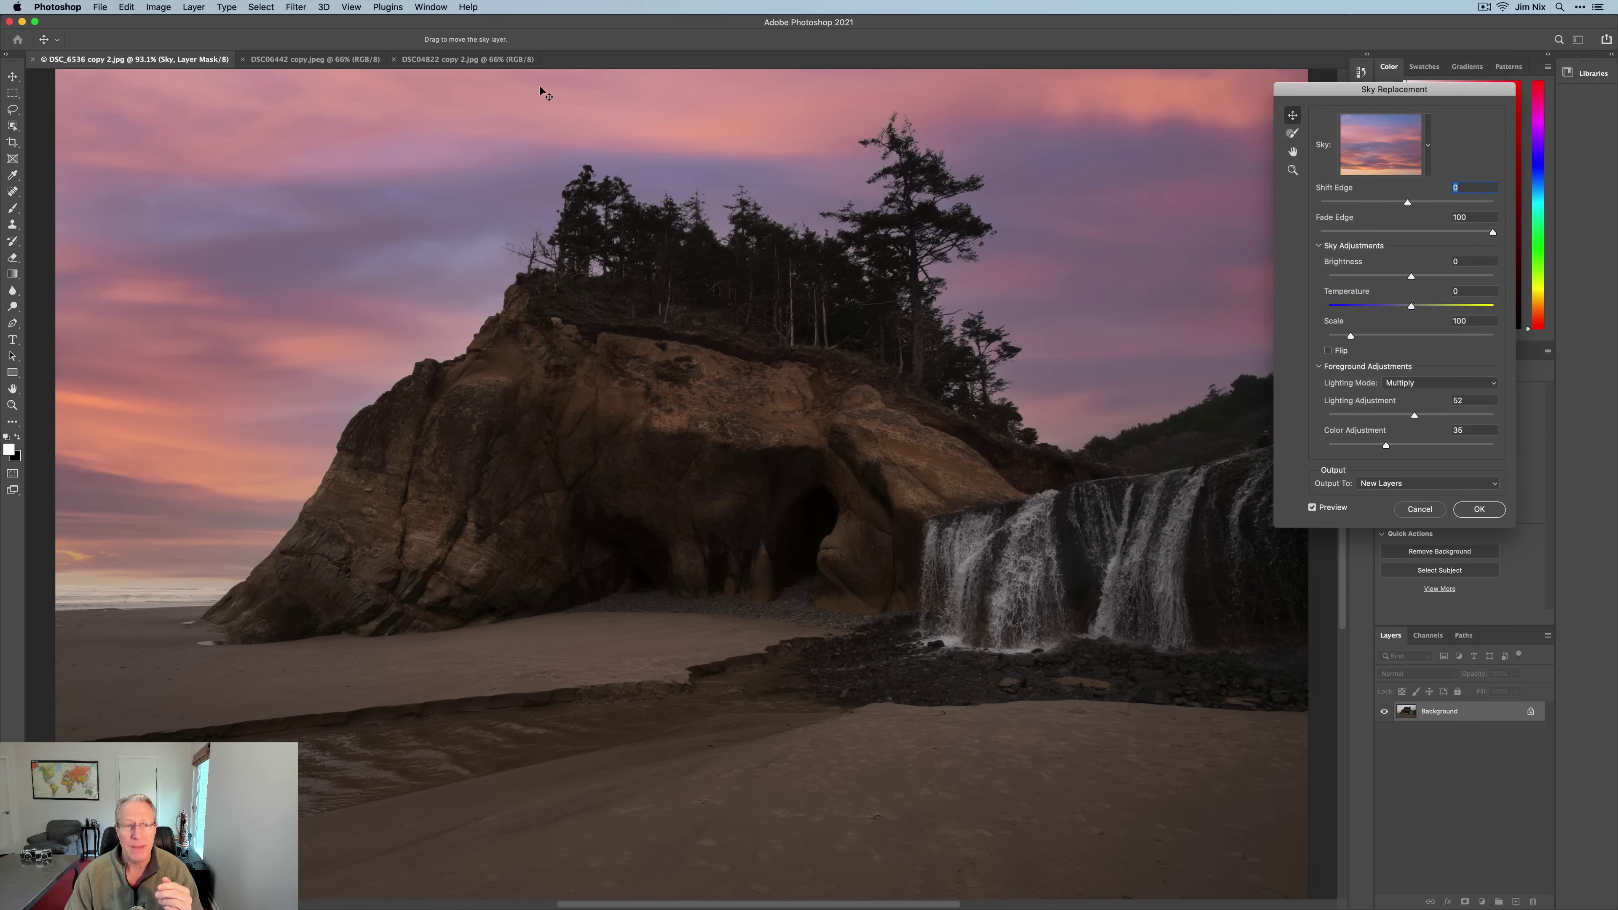
scroll(734, 431, "up", 5)
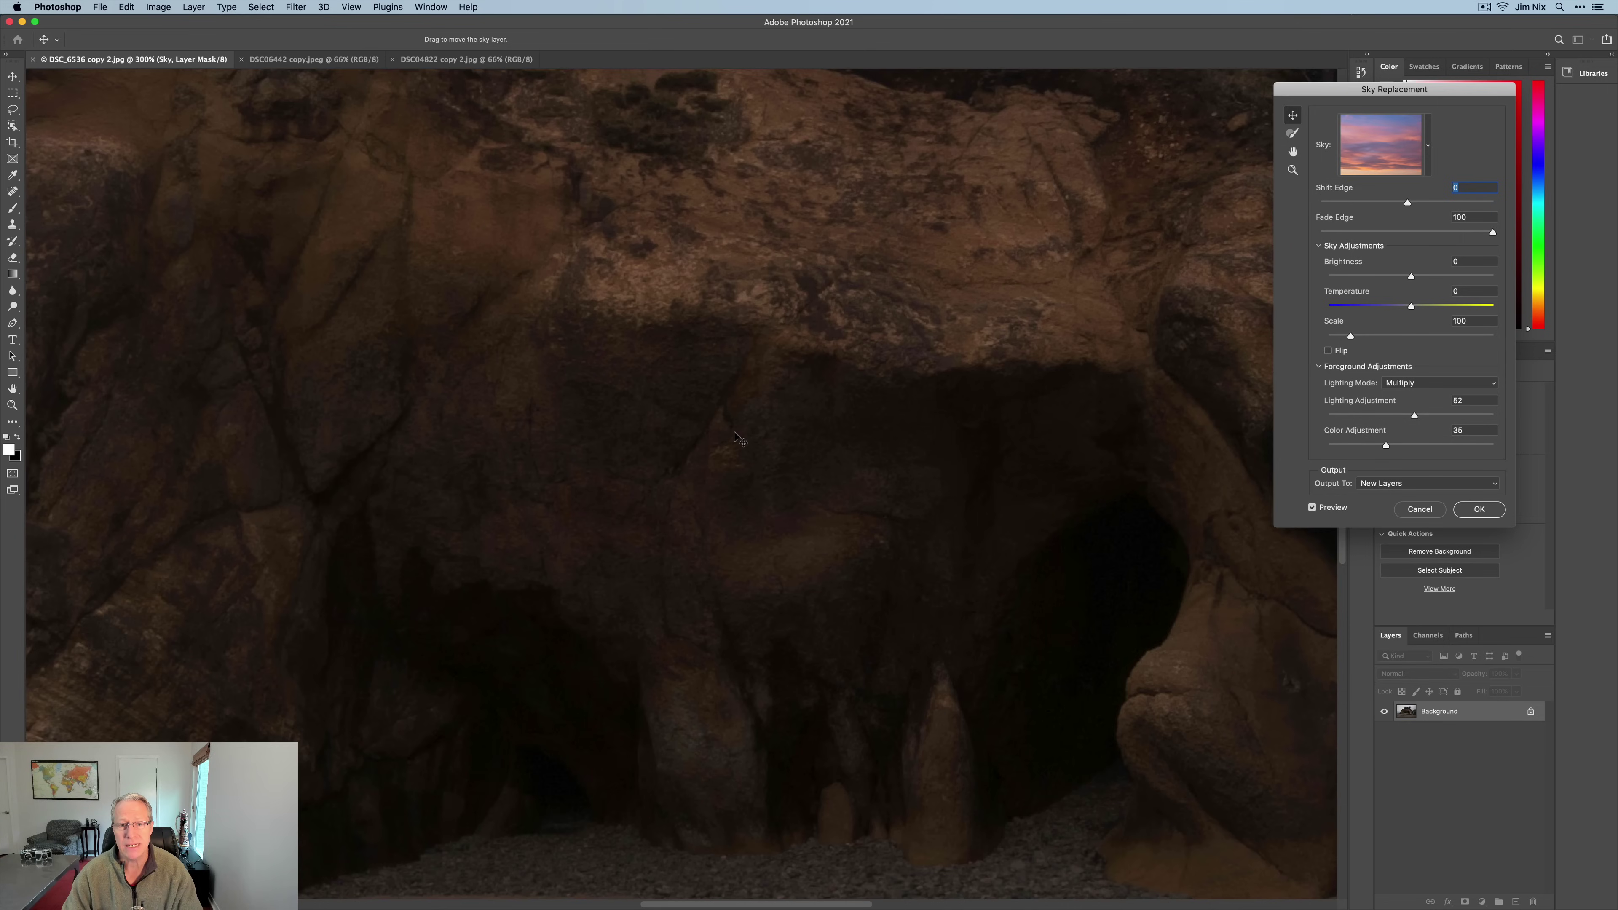
scroll(735, 431, "up", 15)
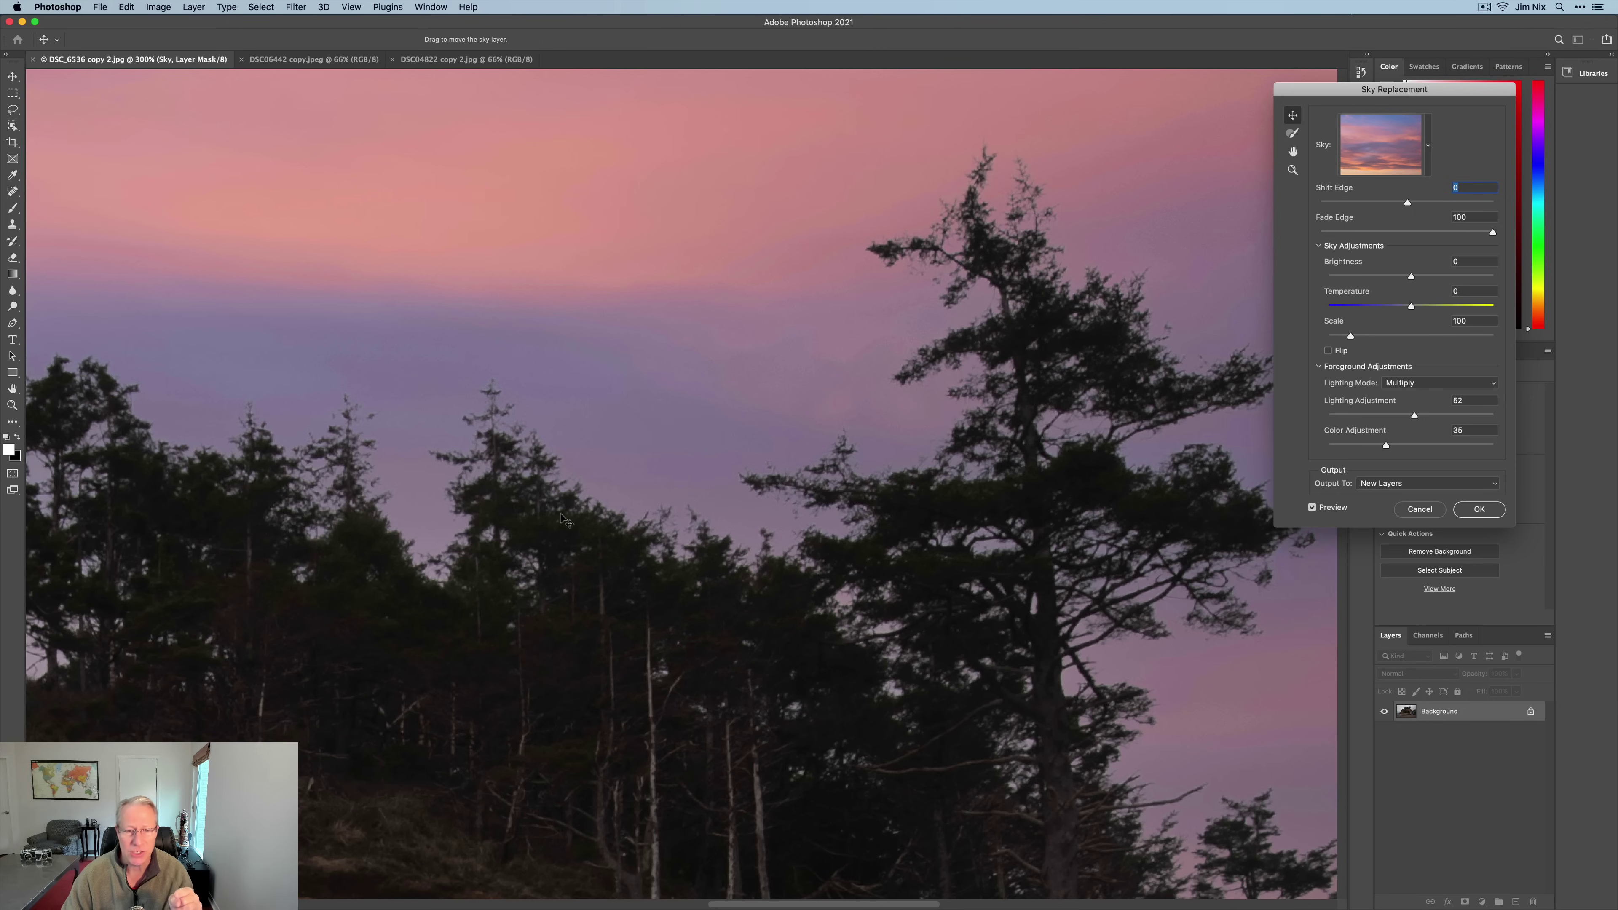
scroll(565, 519, "left", 2)
scroll(565, 520, "left", 10)
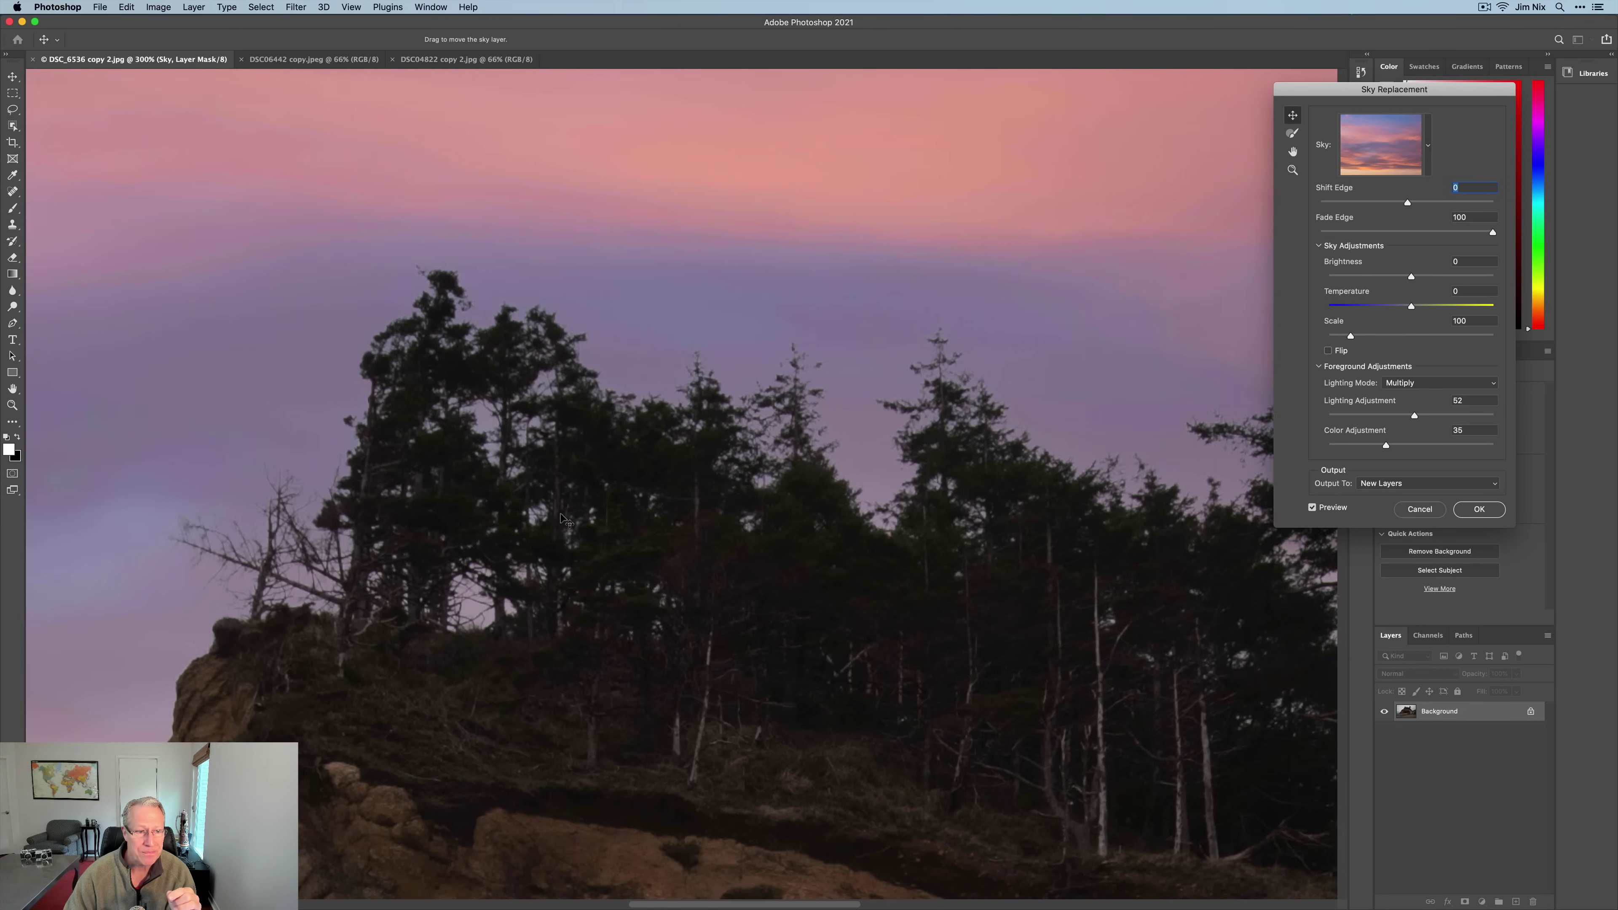
scroll(565, 520, "left", 3)
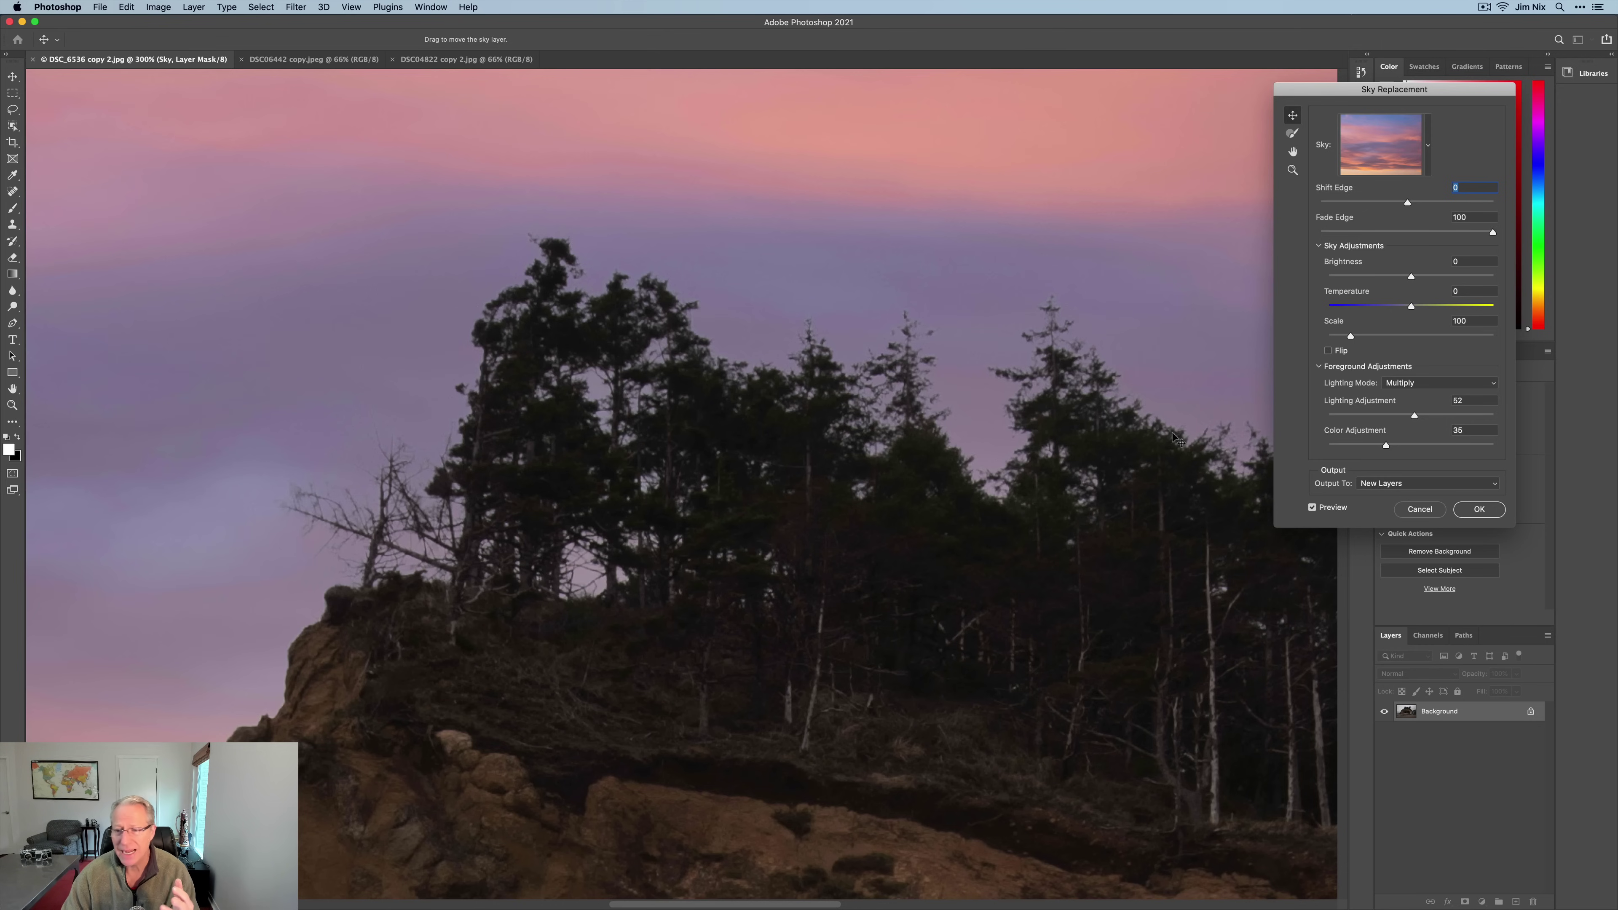
left_click(1313, 508)
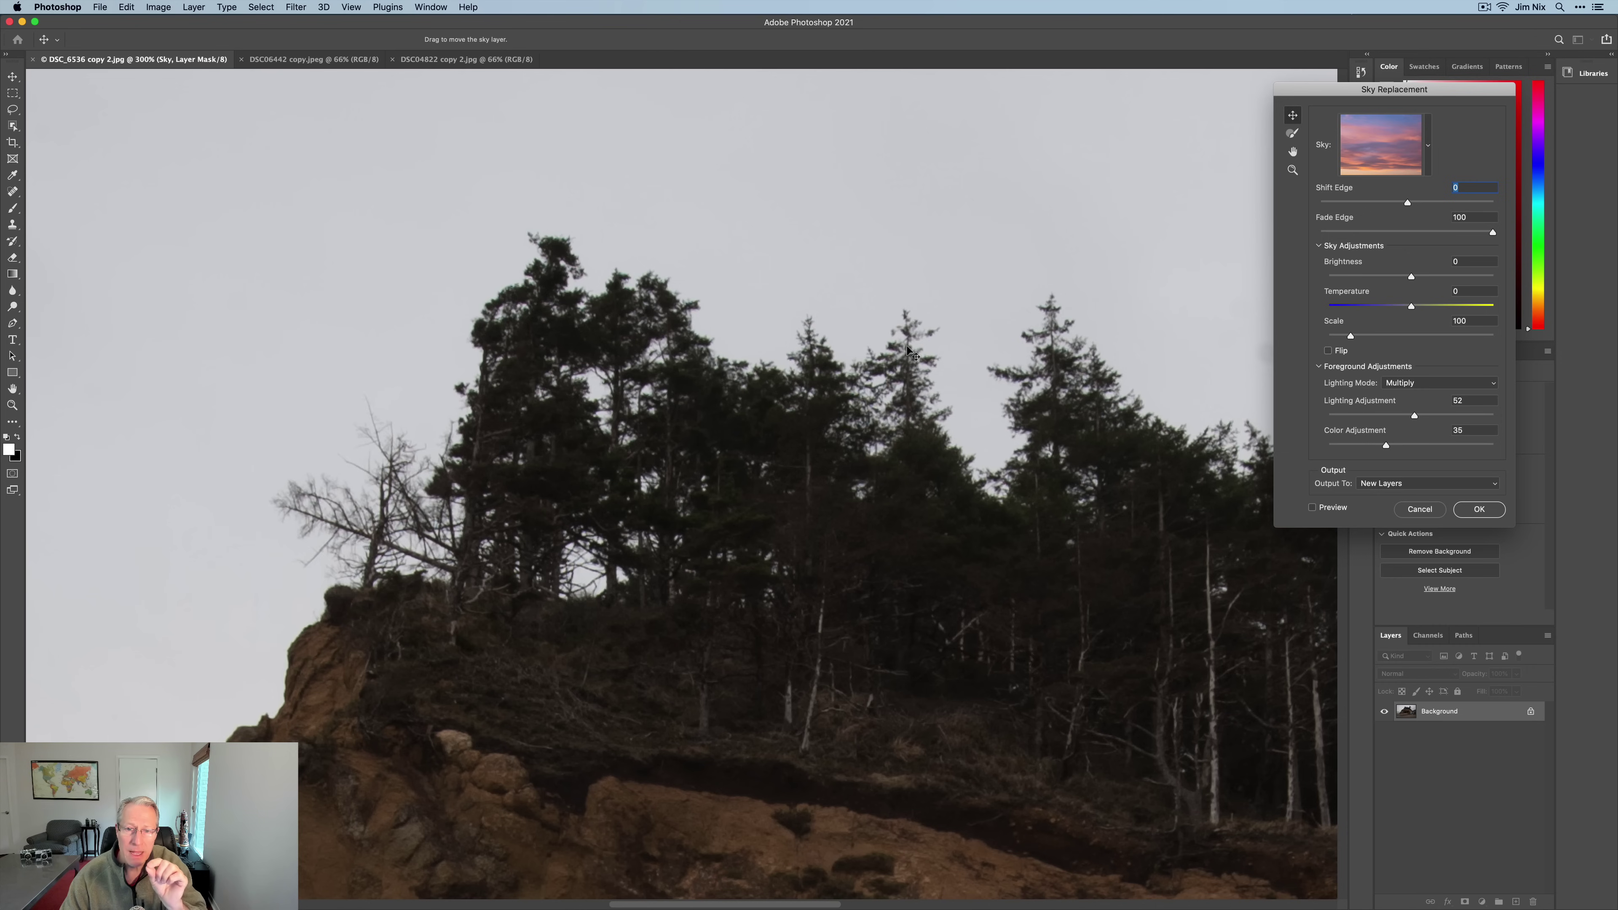
left_click(1313, 508)
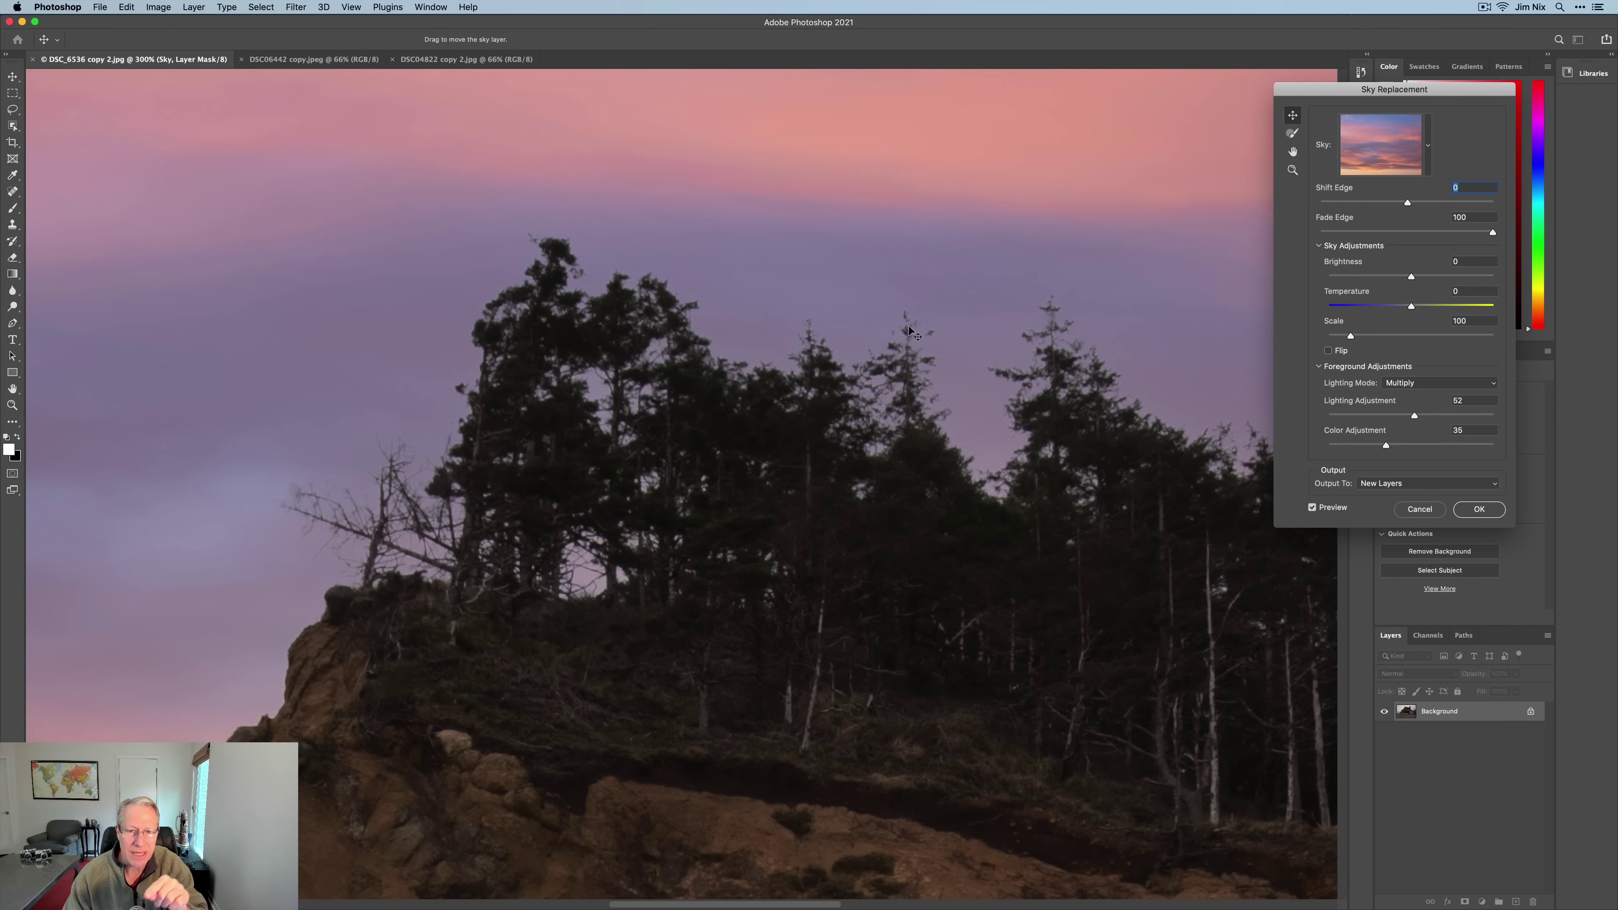
left_click(1314, 509)
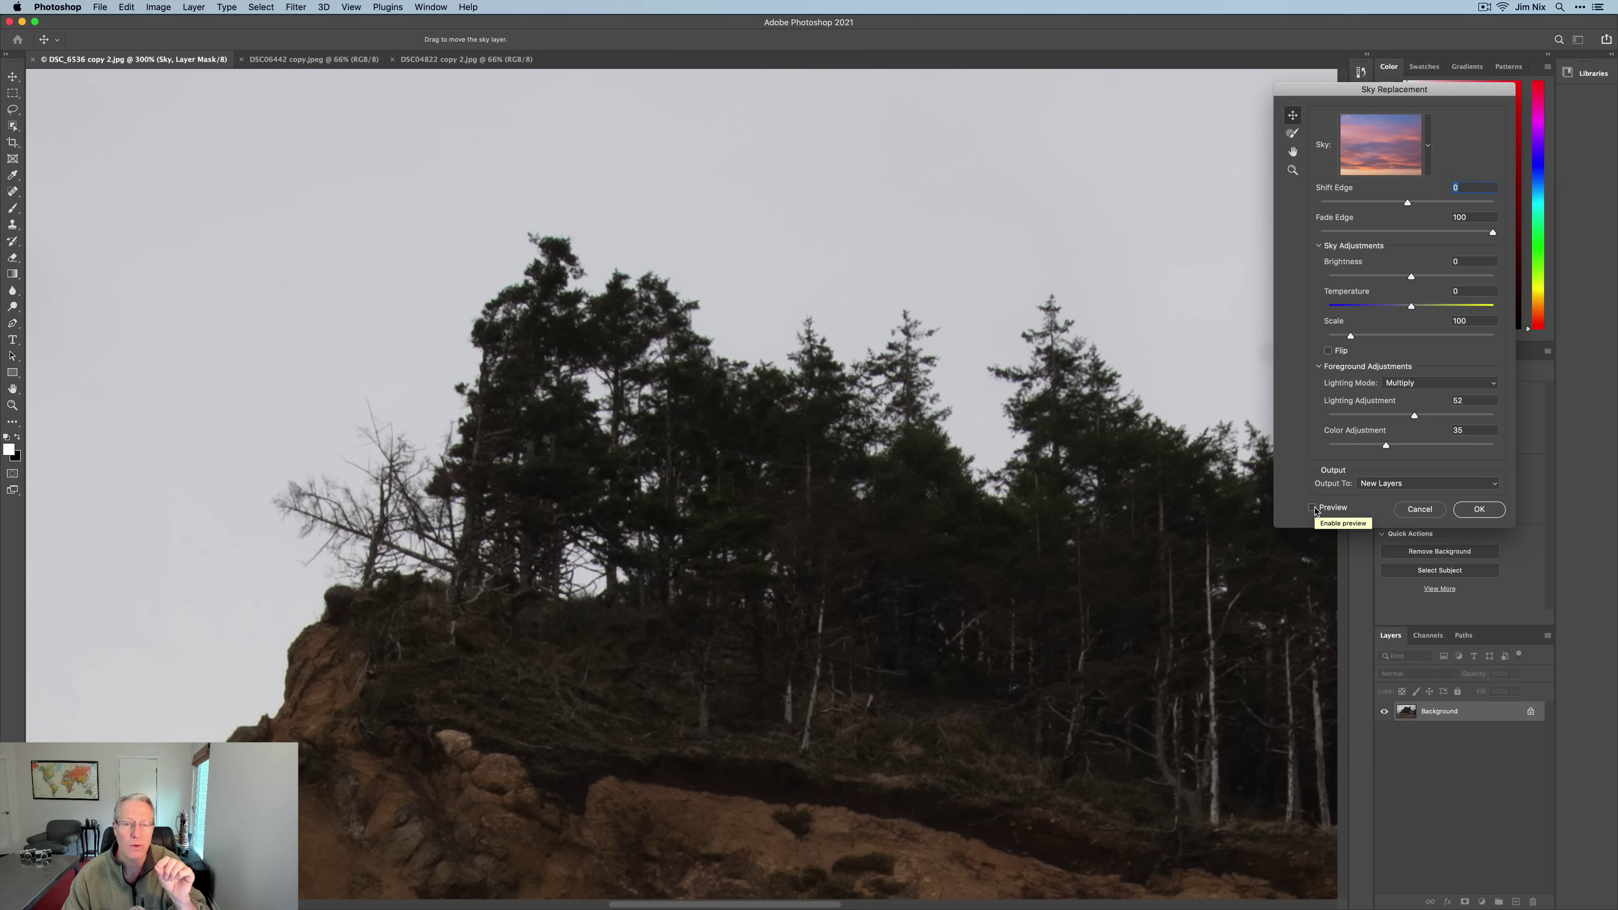
left_click(1314, 509)
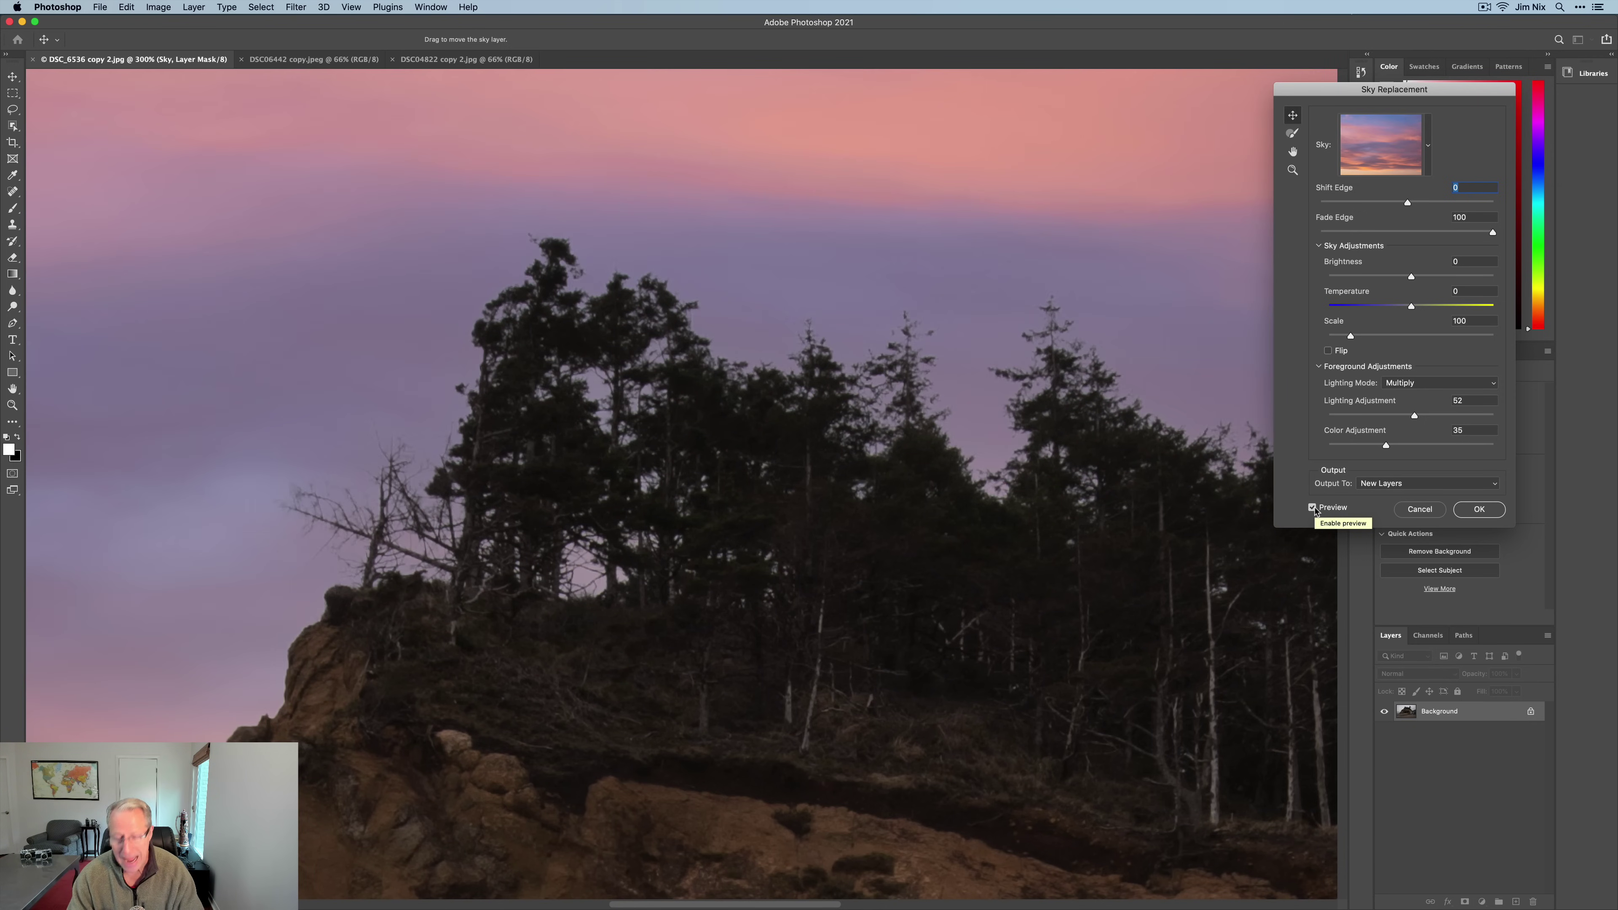
Try flipping the replacement sky horizontally with the photo viewed at 100%, and switch the flip back off
key("super+1")
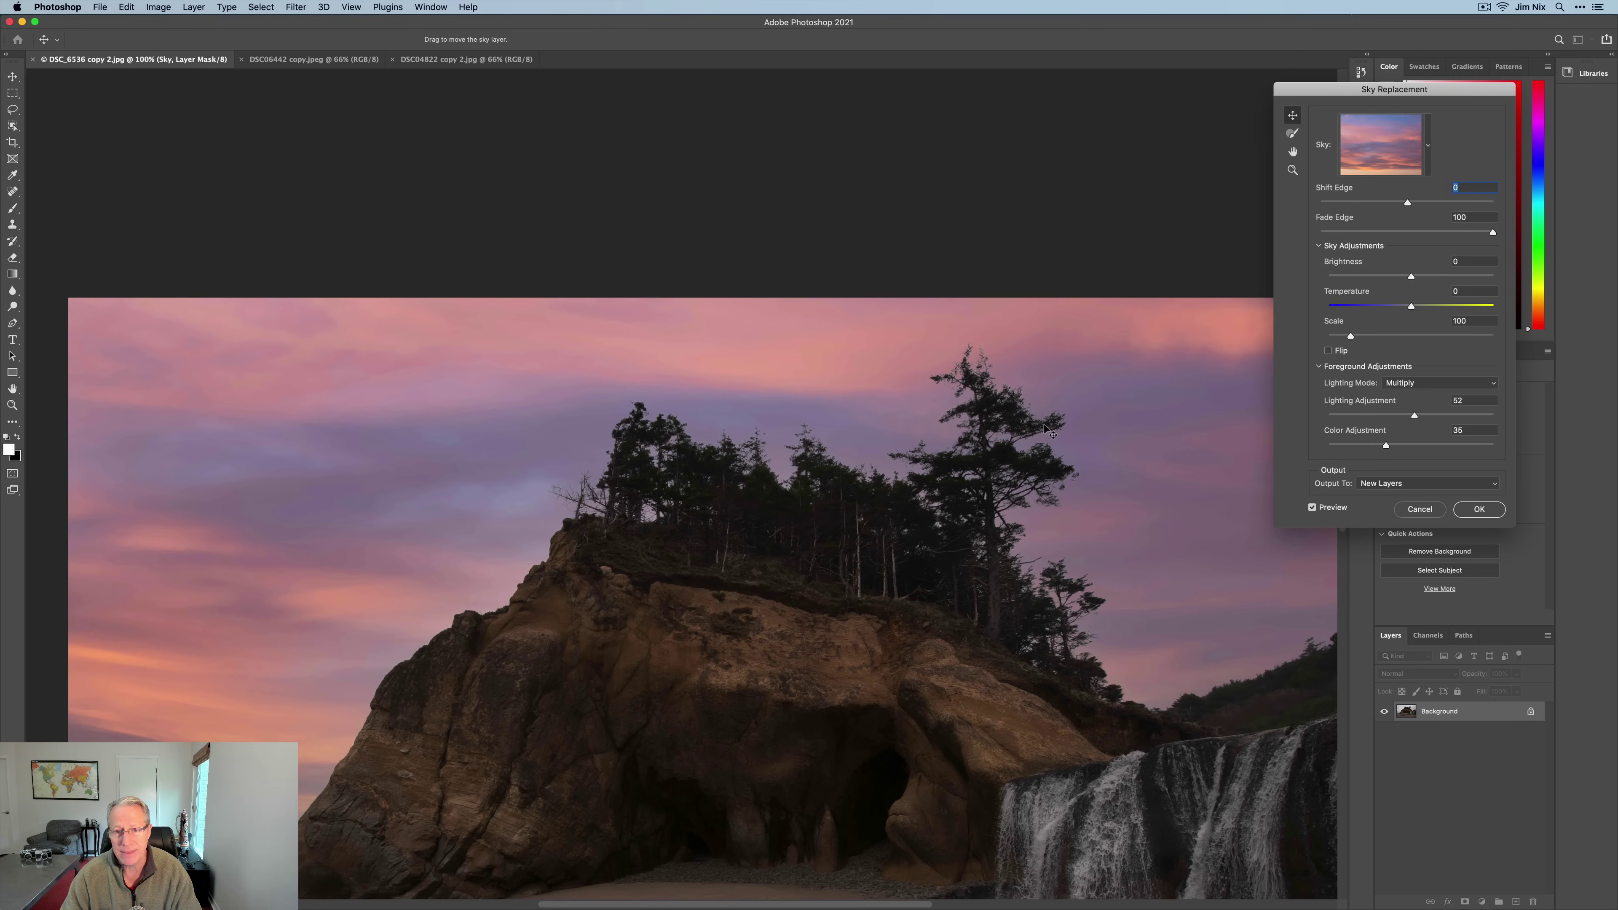
scroll(1046, 429, "down", 6)
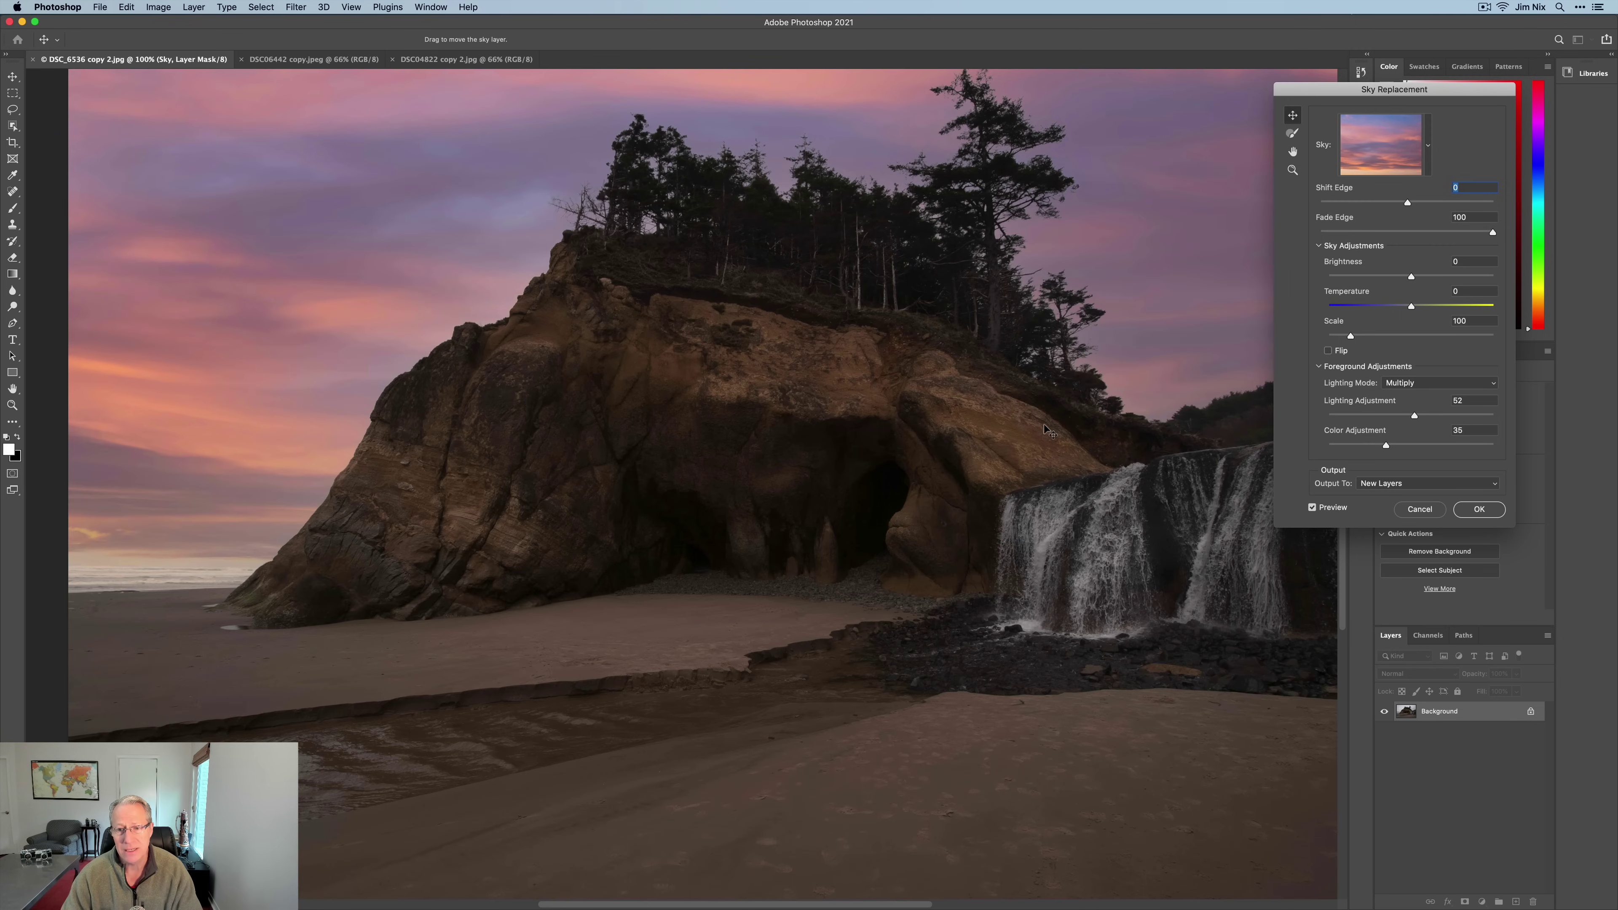
left_click_drag(1327, 91, 1398, 95)
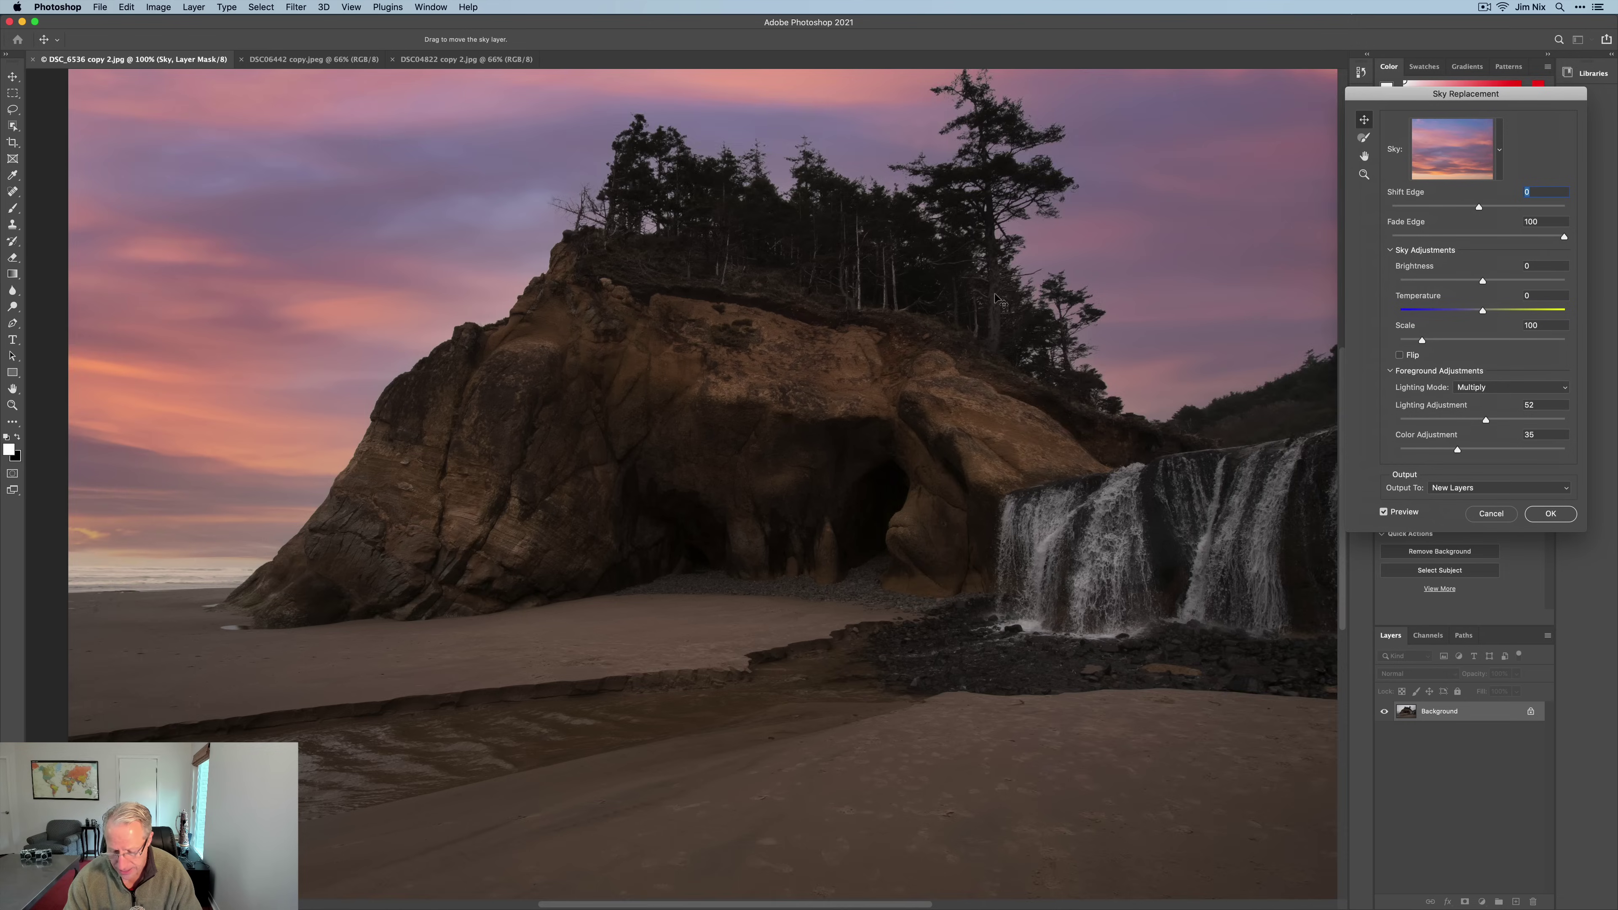
key("super+minus")
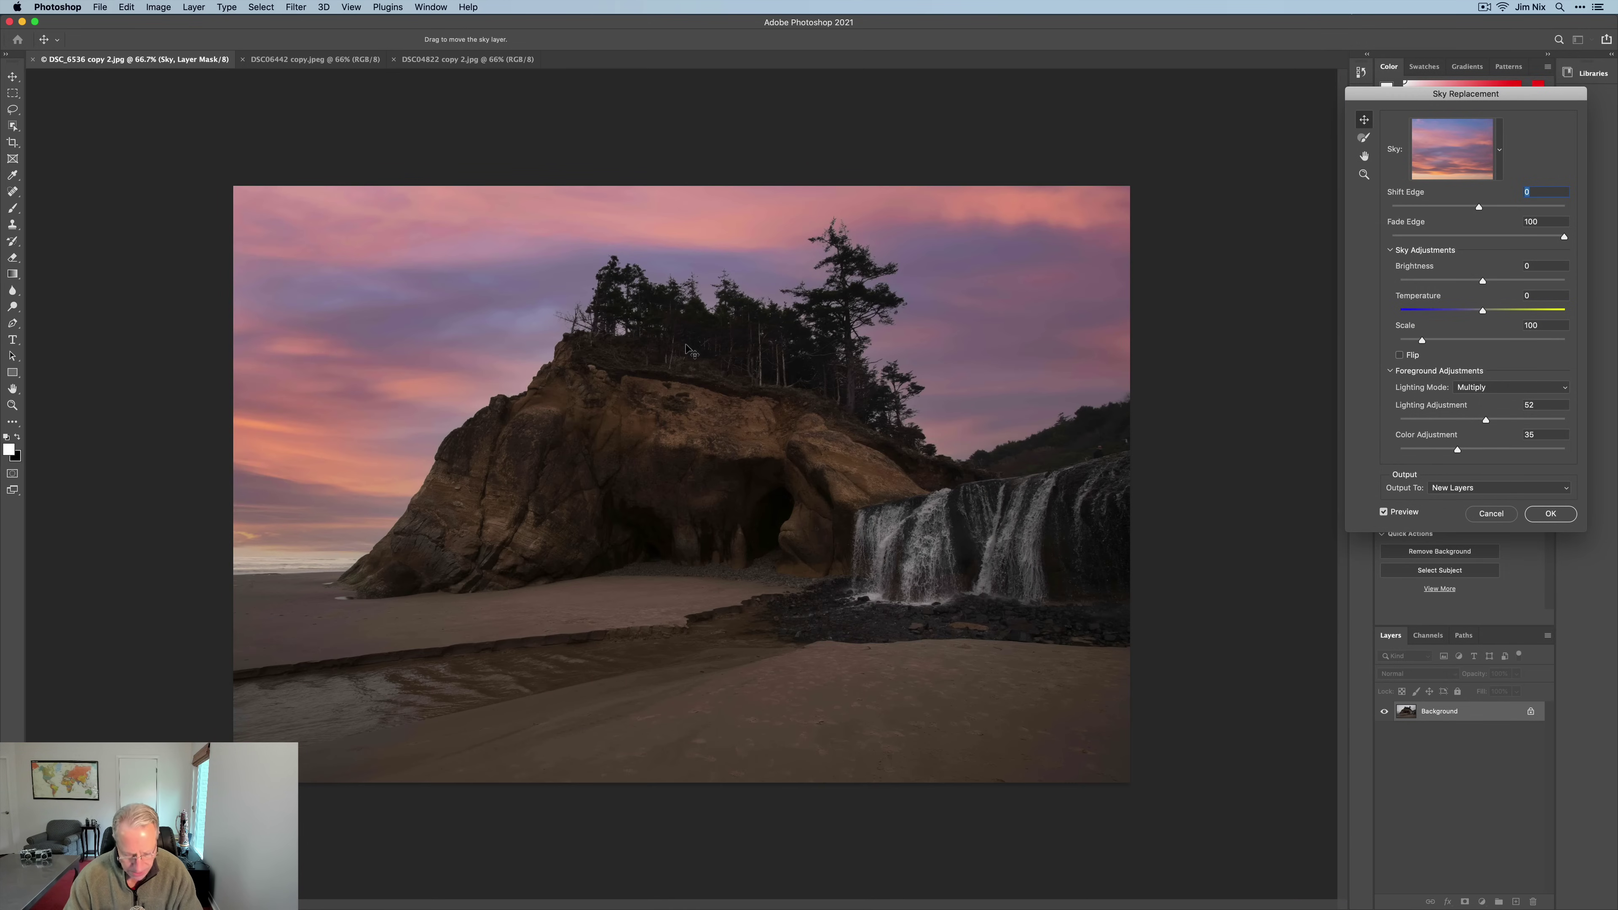
key("super+plus")
scroll(860, 494, "up", 2)
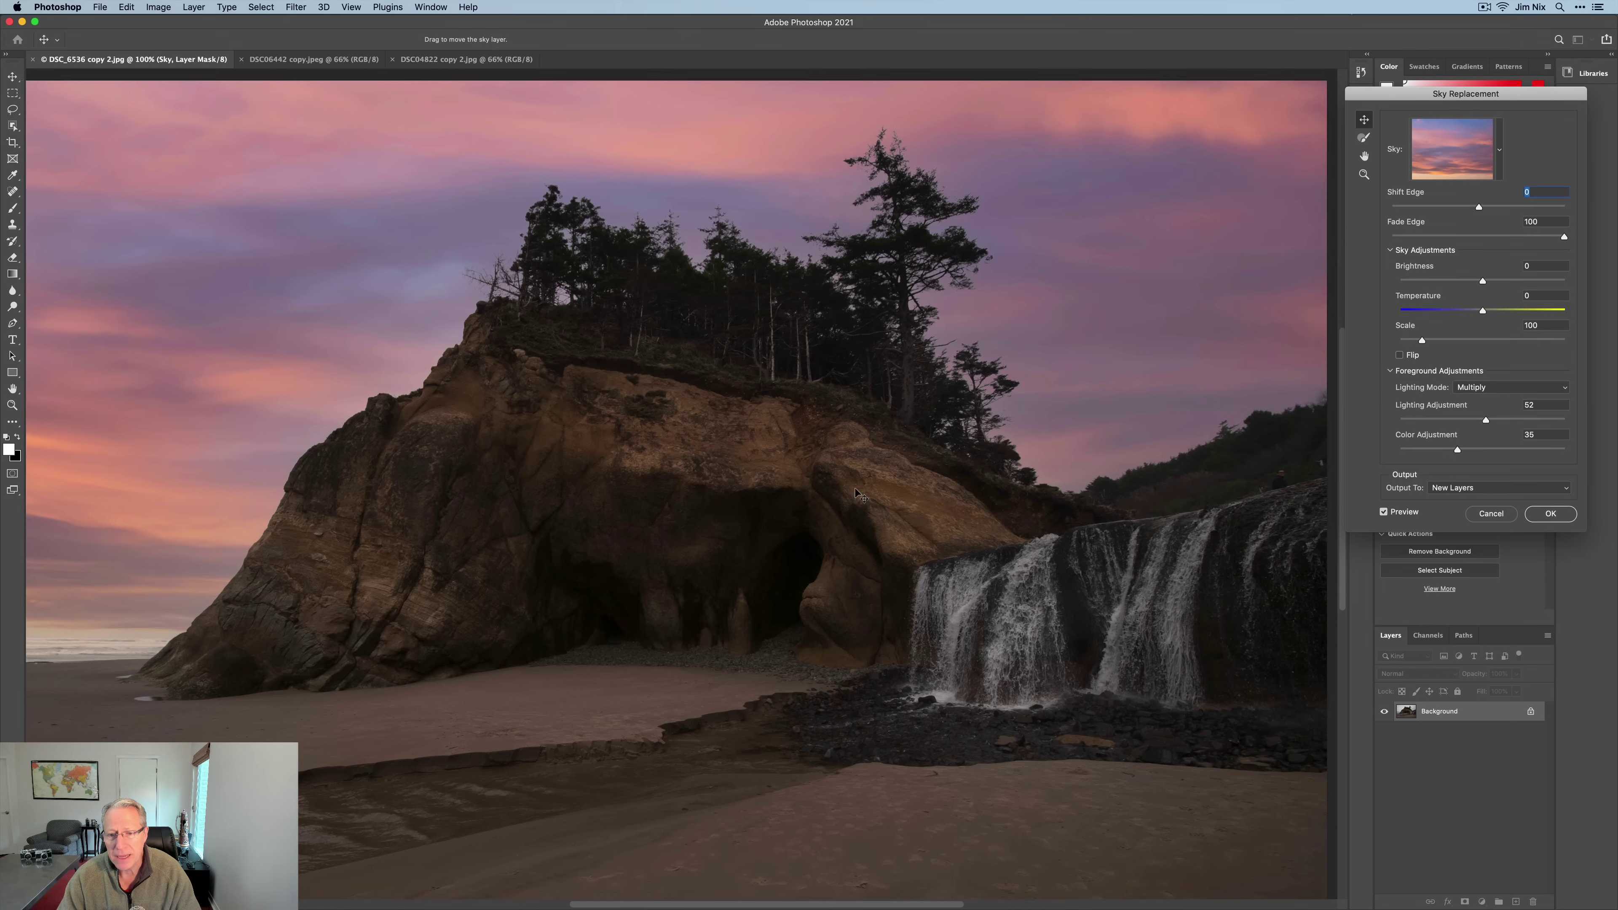
scroll(860, 494, "down", 1)
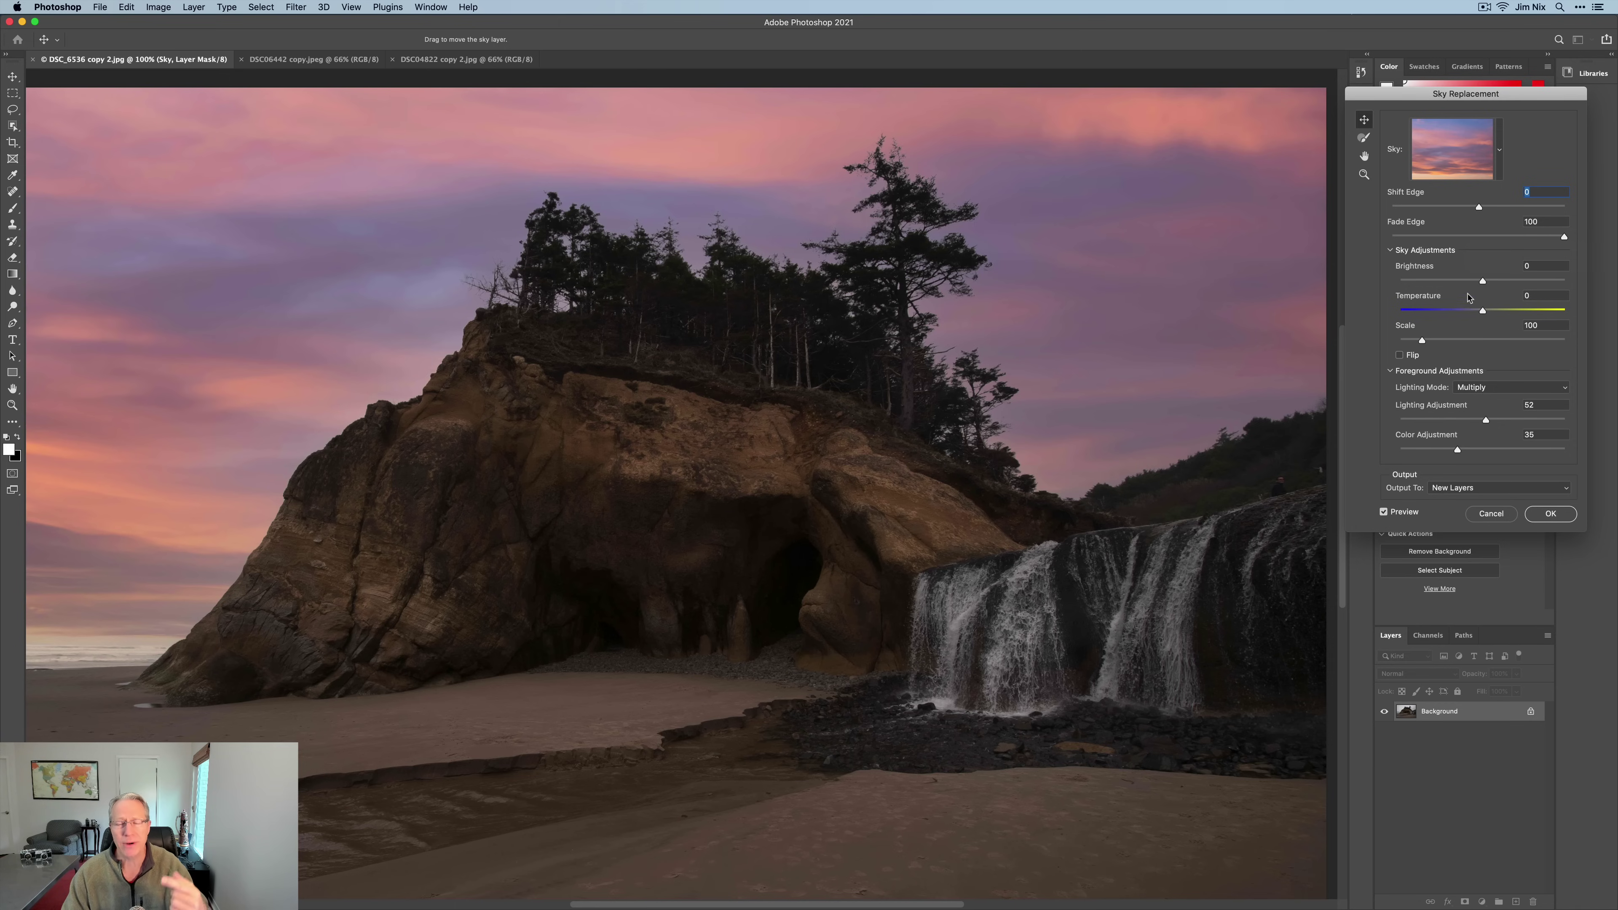
left_click(1399, 355)
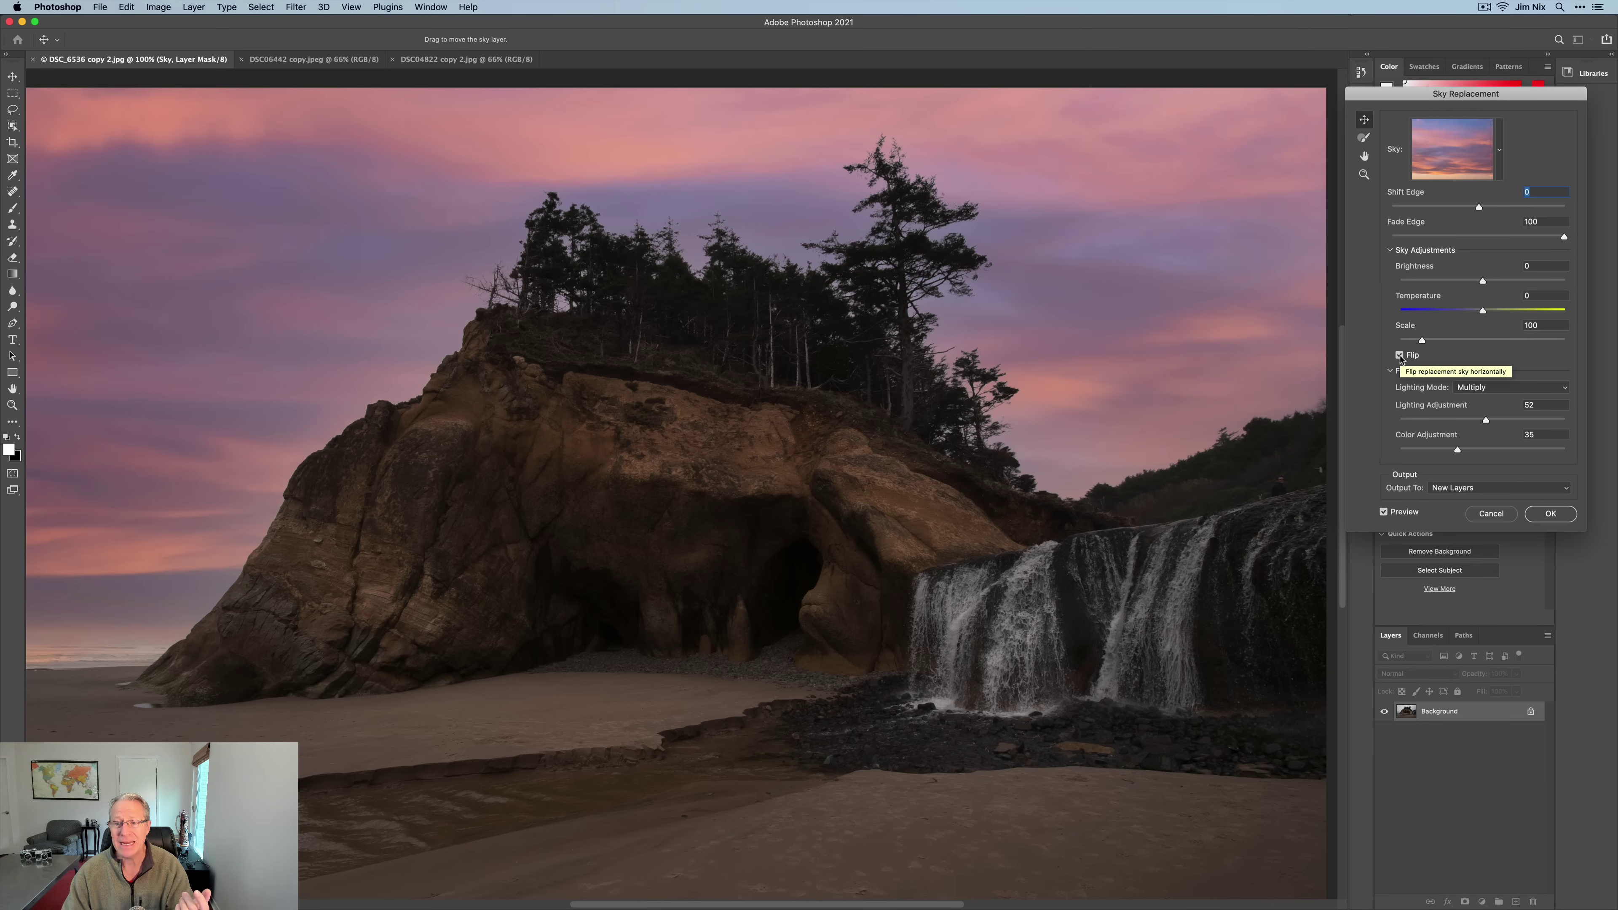
left_click(1399, 356)
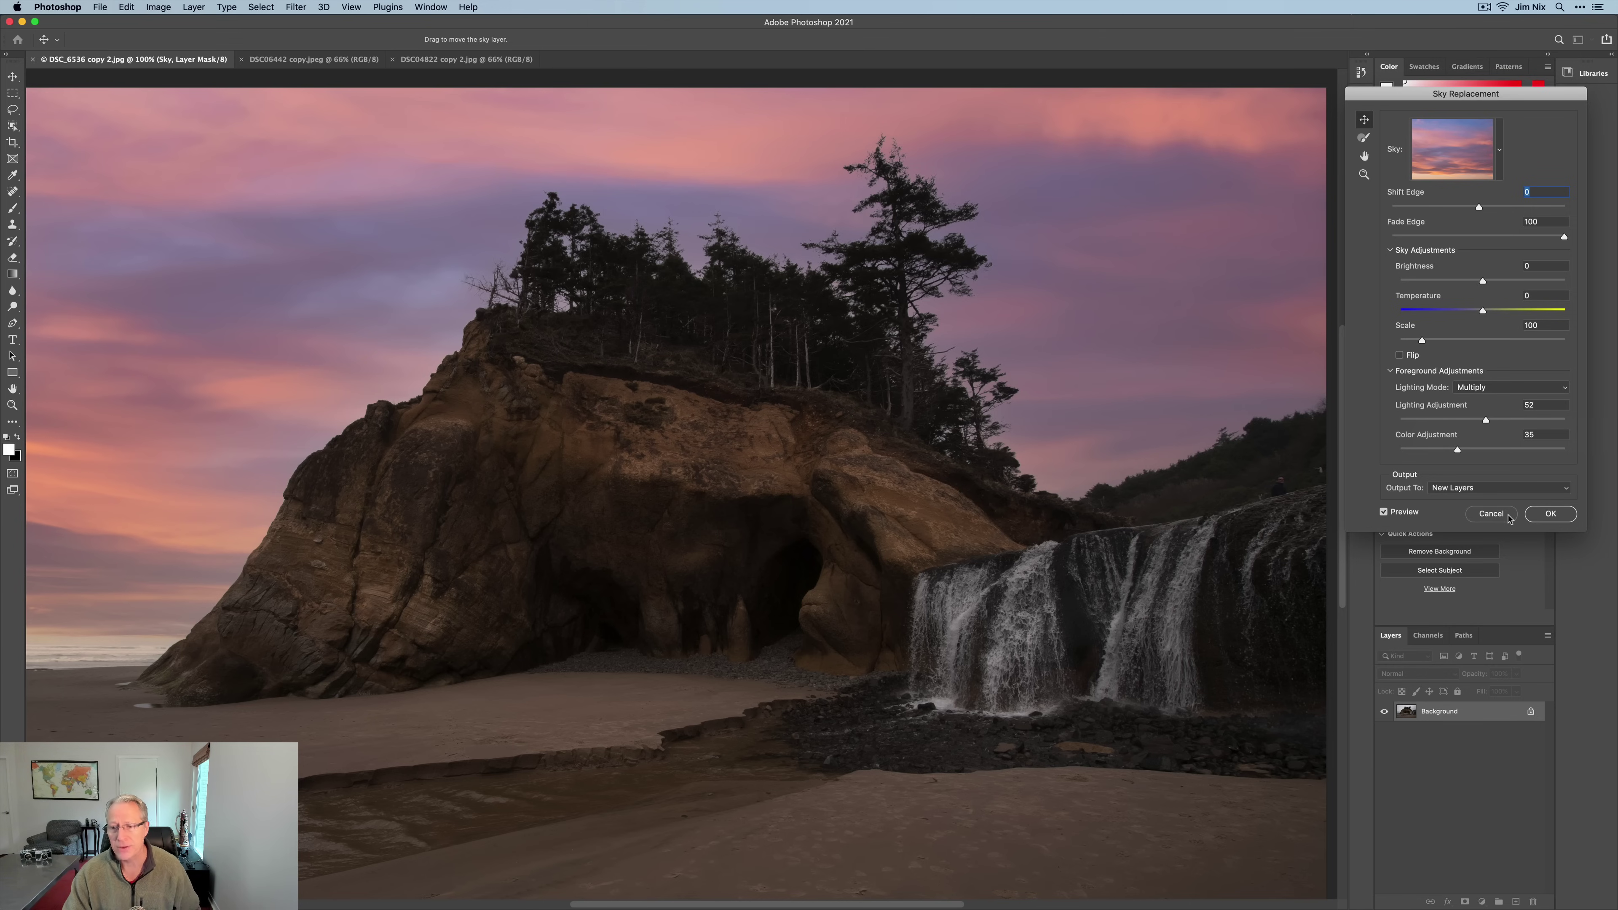
Set the foreground Color Adjustment to 90, compare it with the original, and apply the sky replacement to new layers
left_click_drag(1459, 451, 1550, 449)
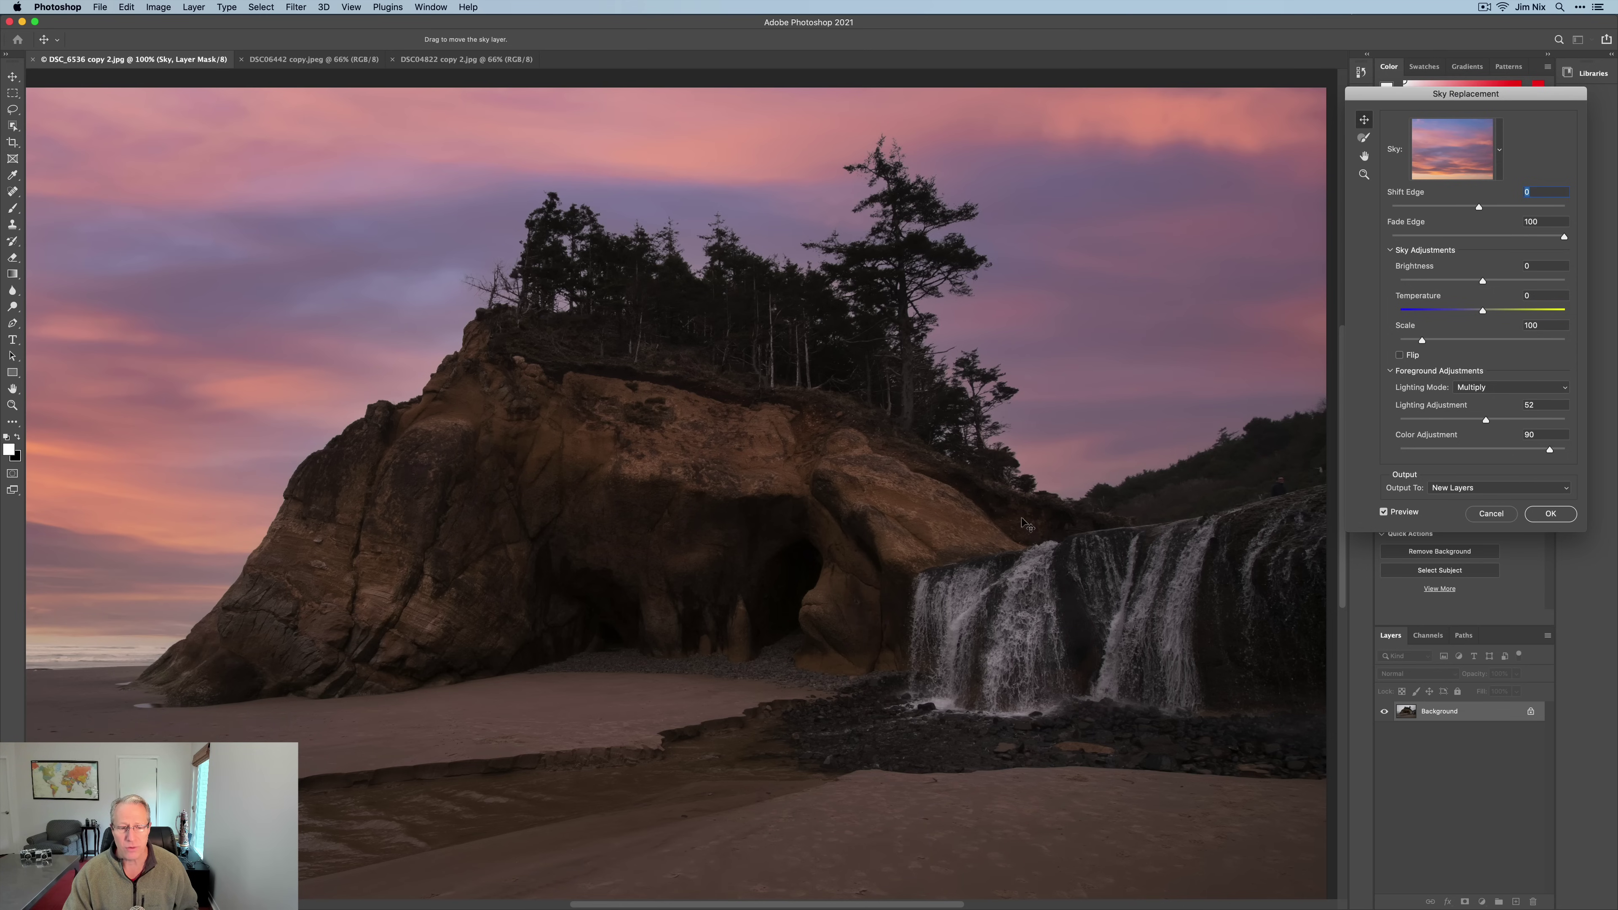
left_click(1387, 512)
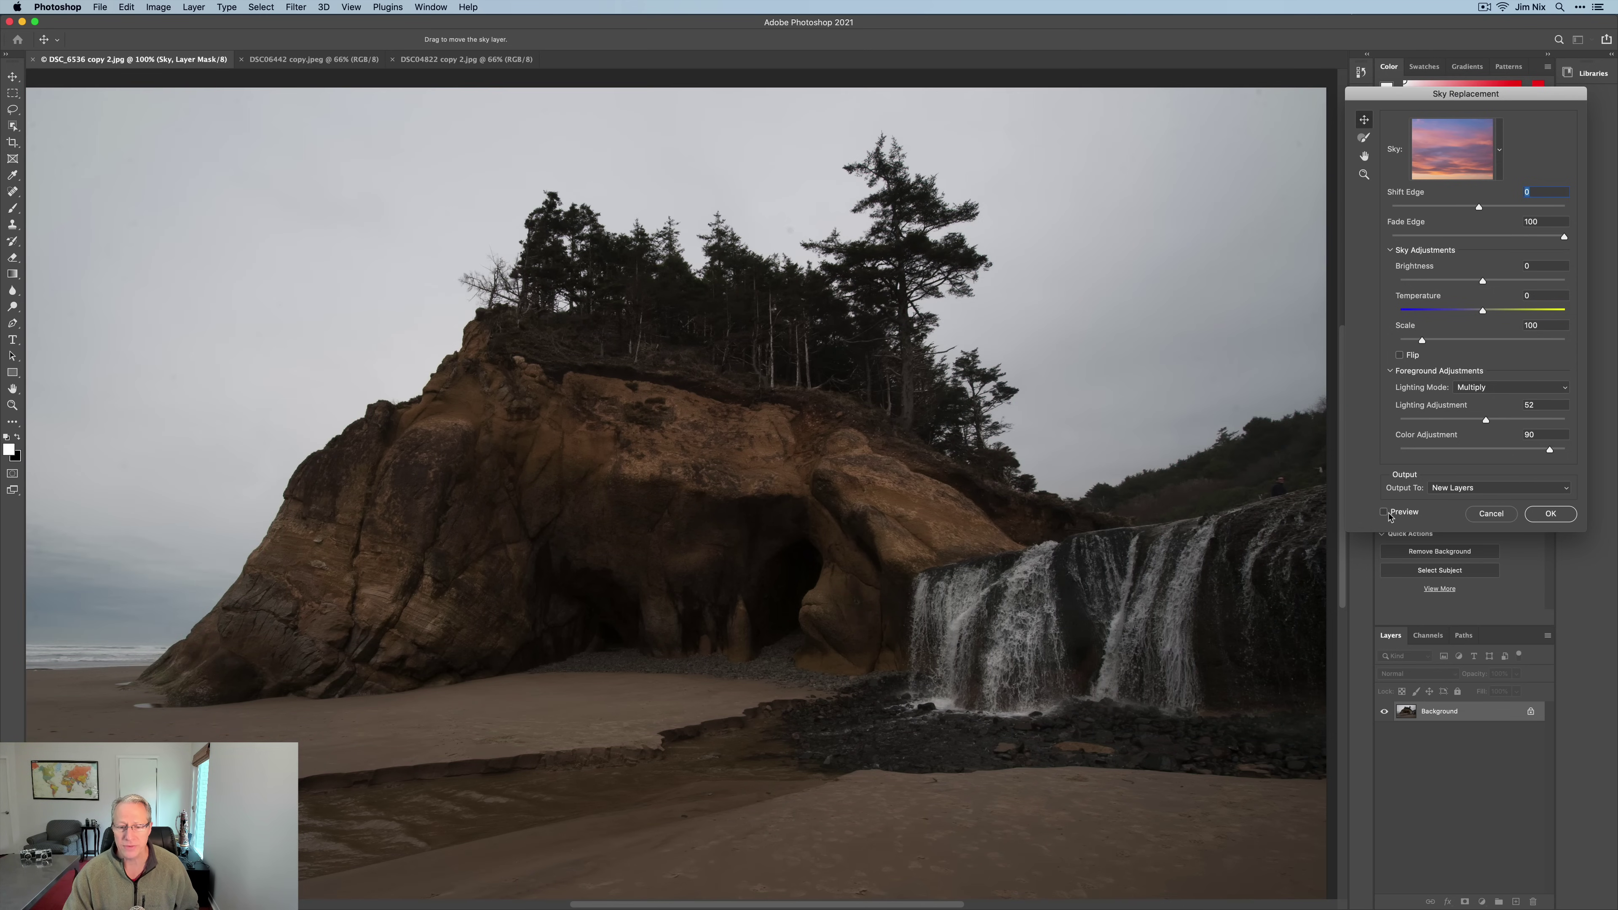
left_click(1389, 515)
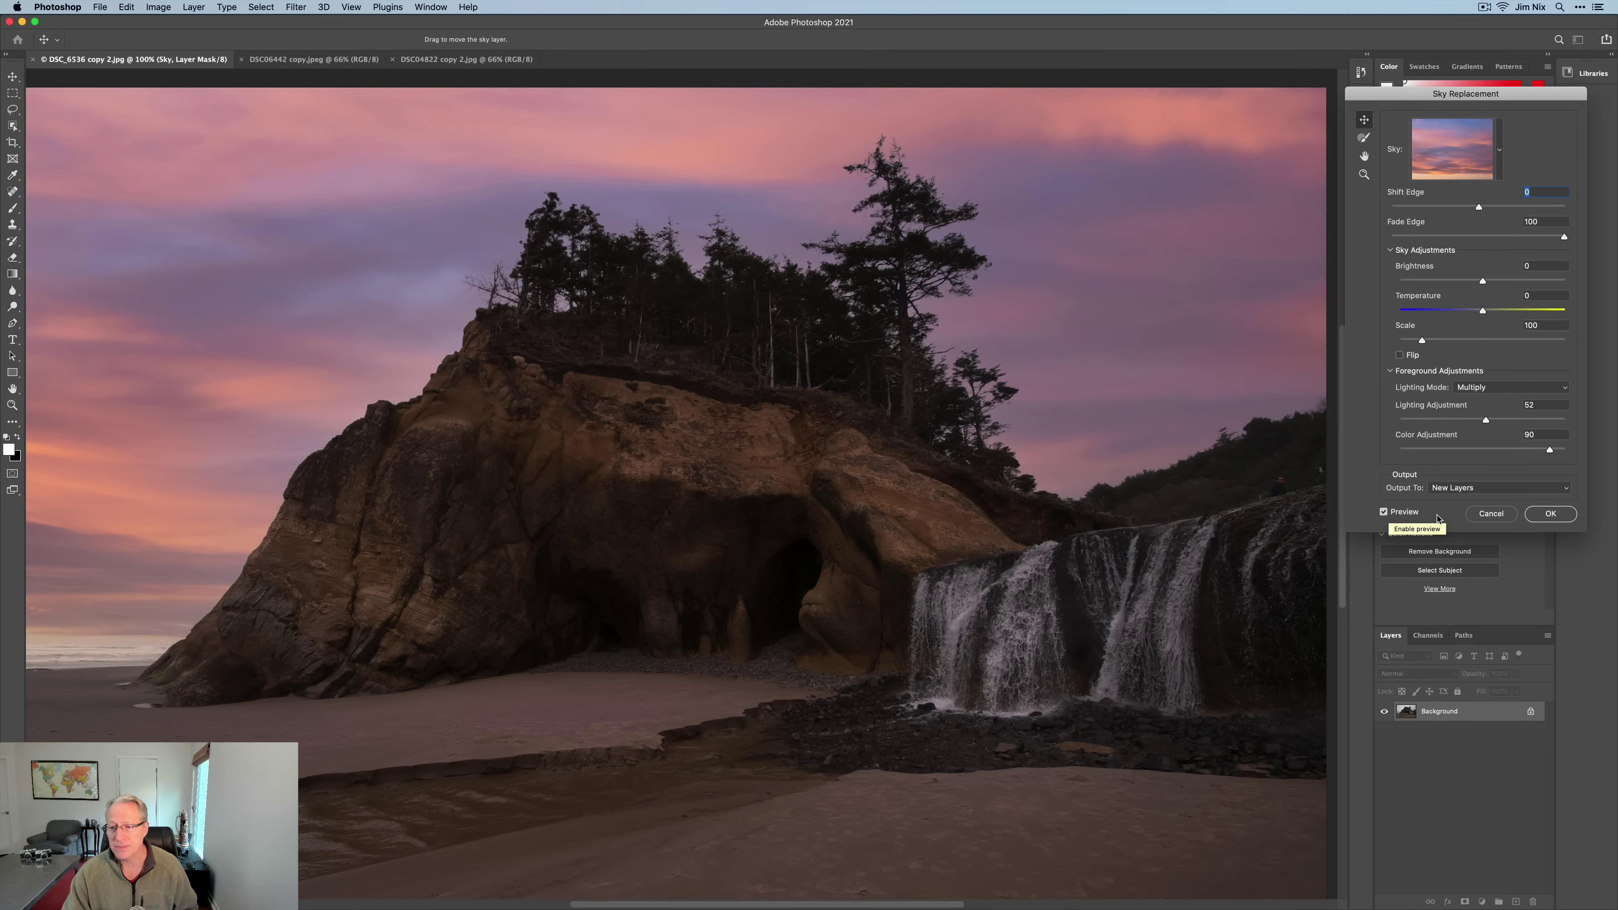
left_click(1548, 515)
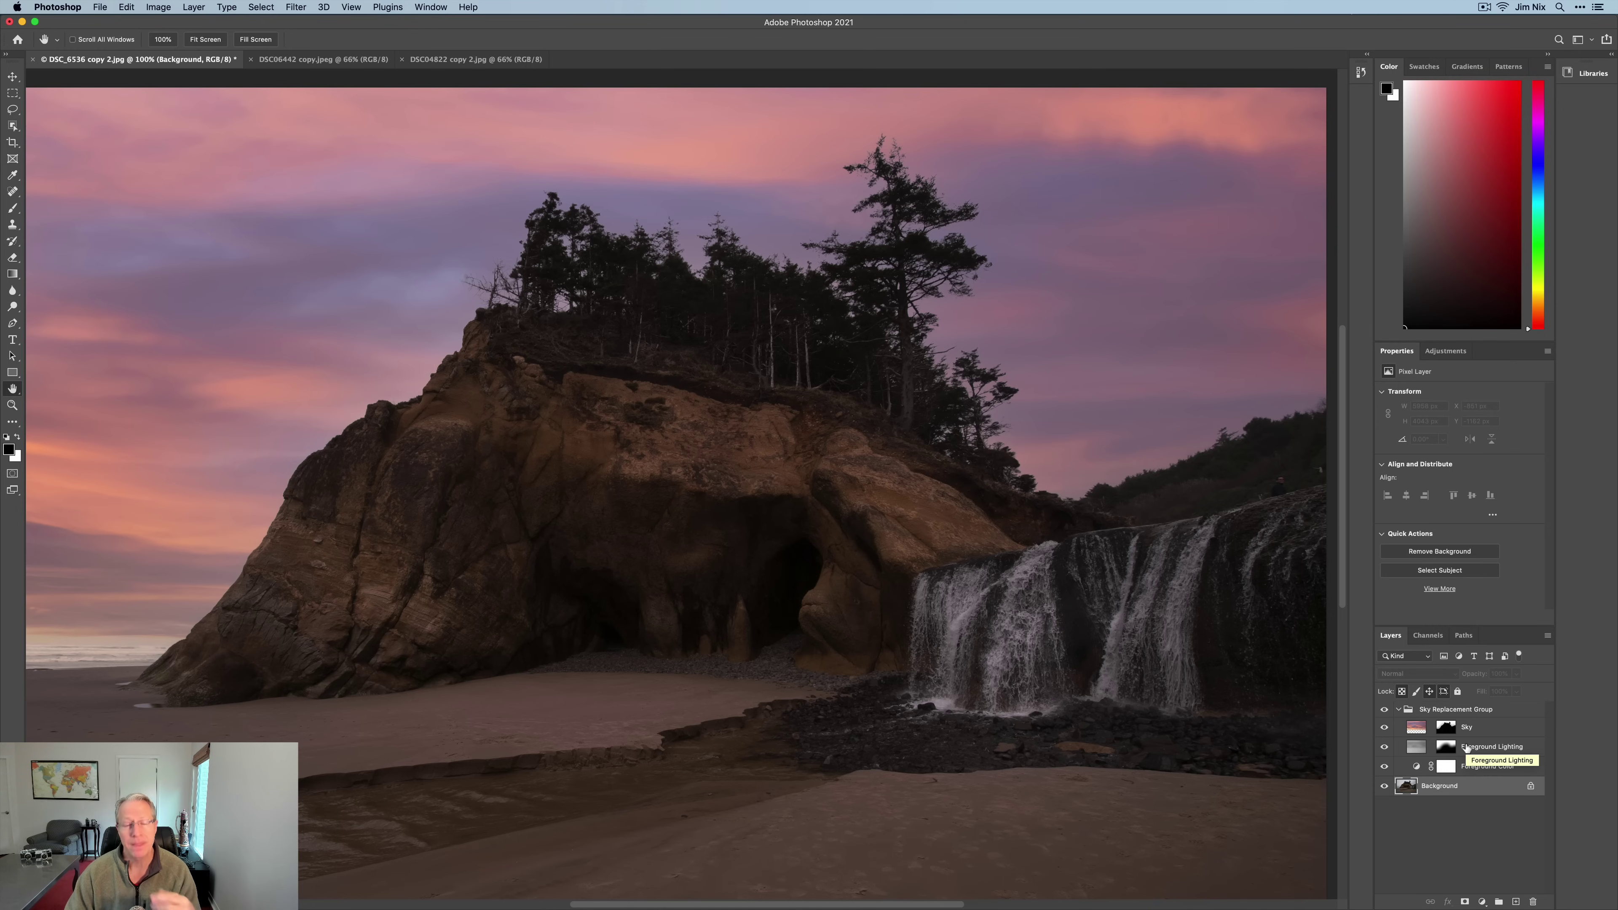
Switch to Luminar 4 and load Suess-Desert-Sunset-37 copy.jpg as the custom sky in AI Sky Replacement
scroll(1178, 676, "down", 2)
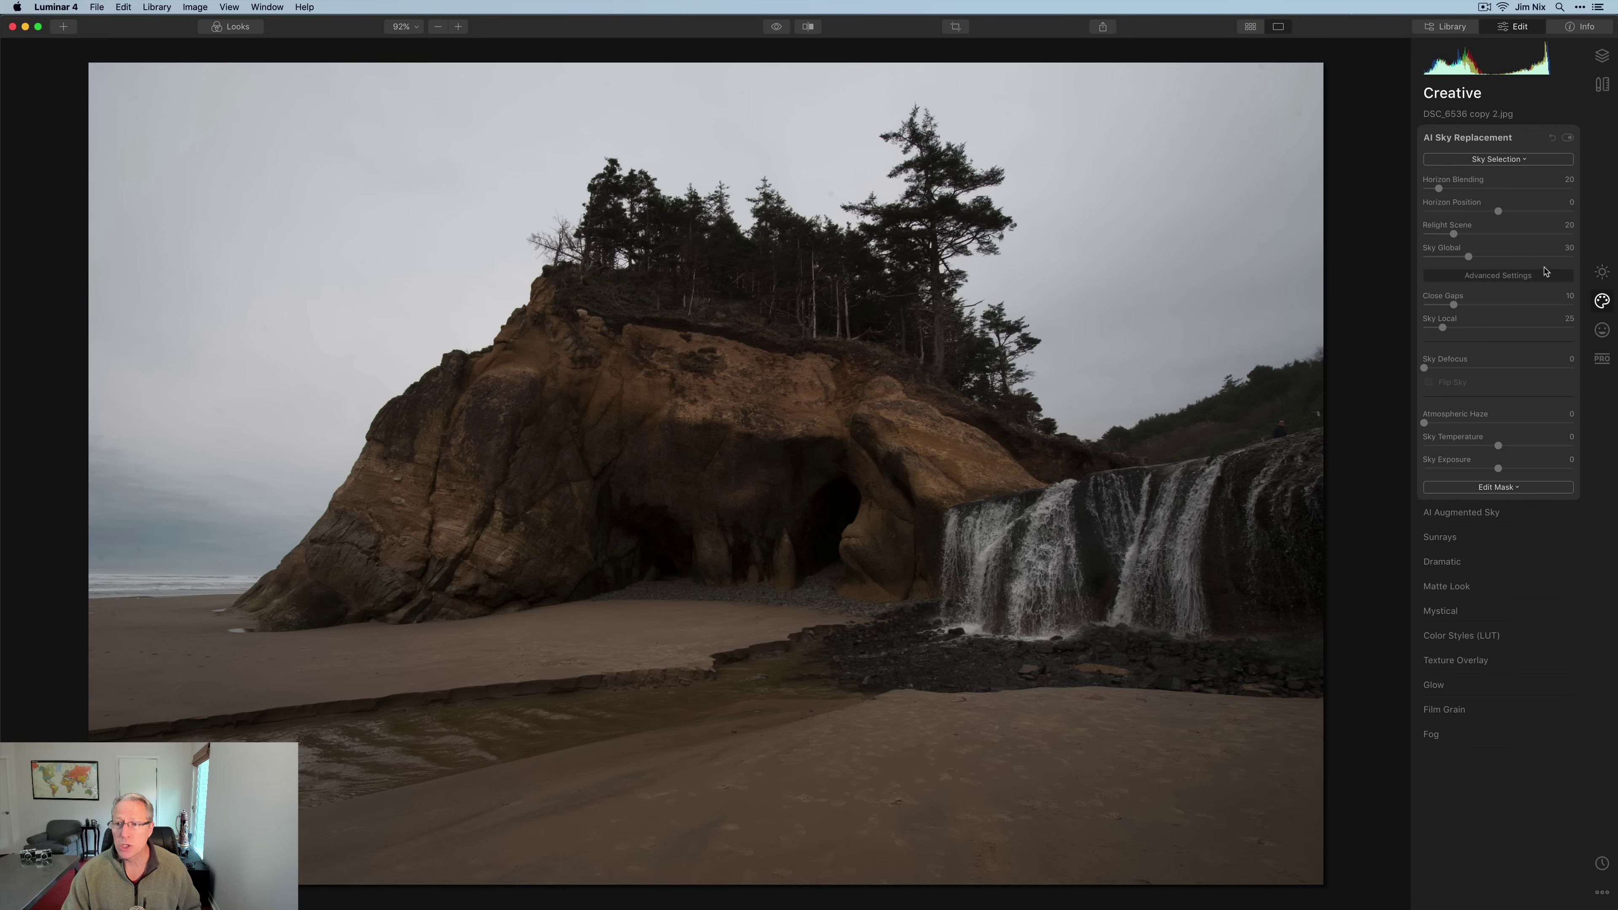
left_click(1522, 161)
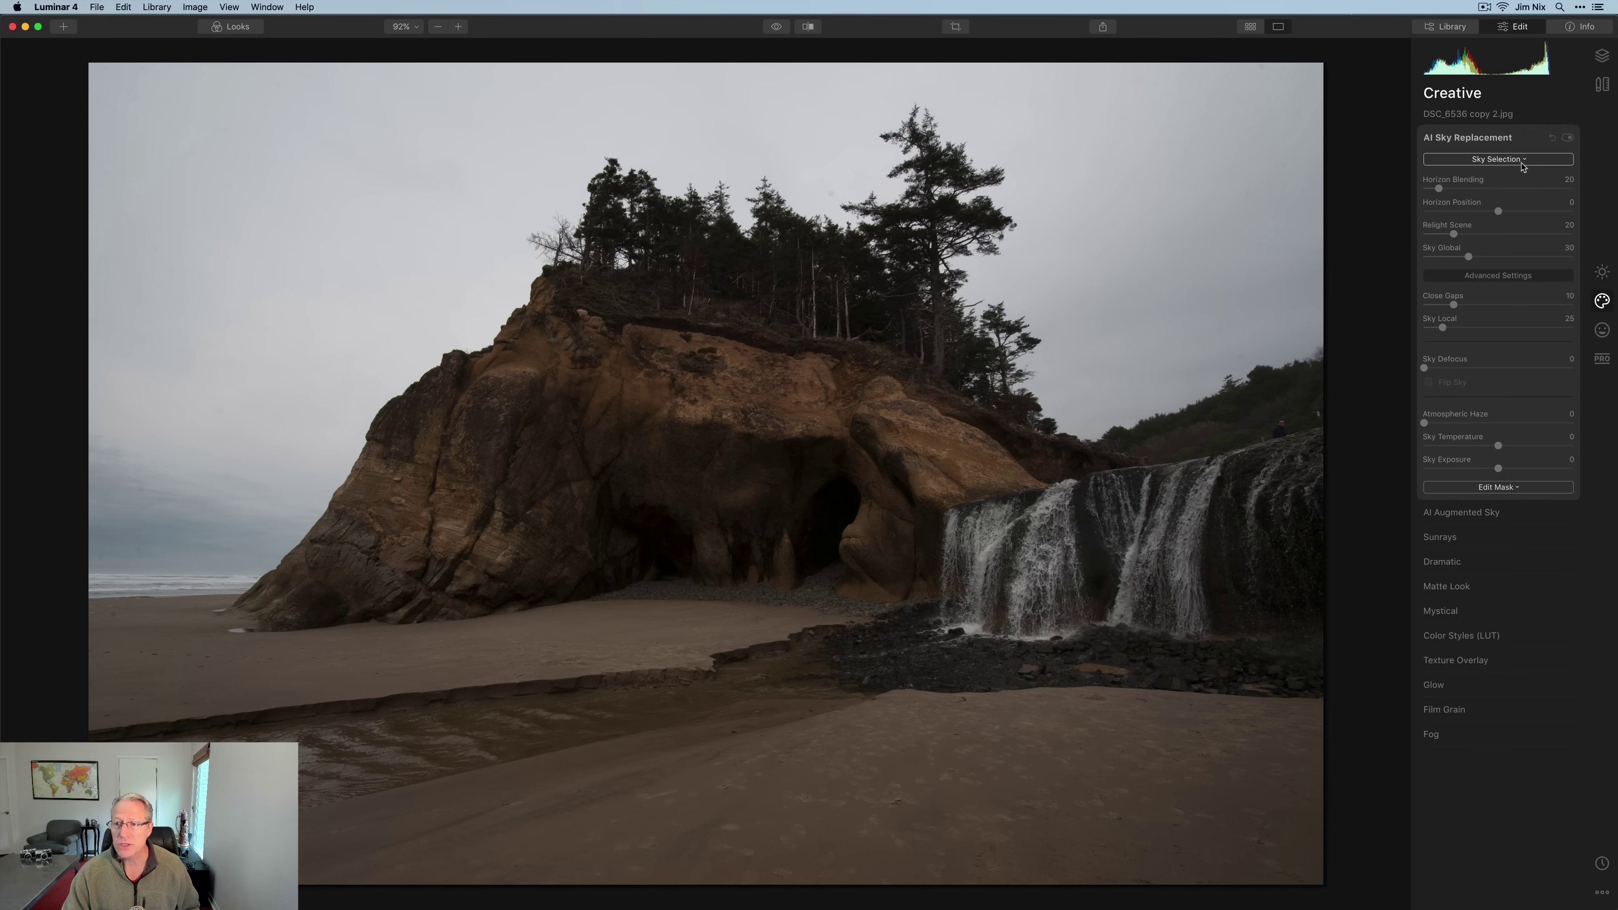
left_click(1488, 571)
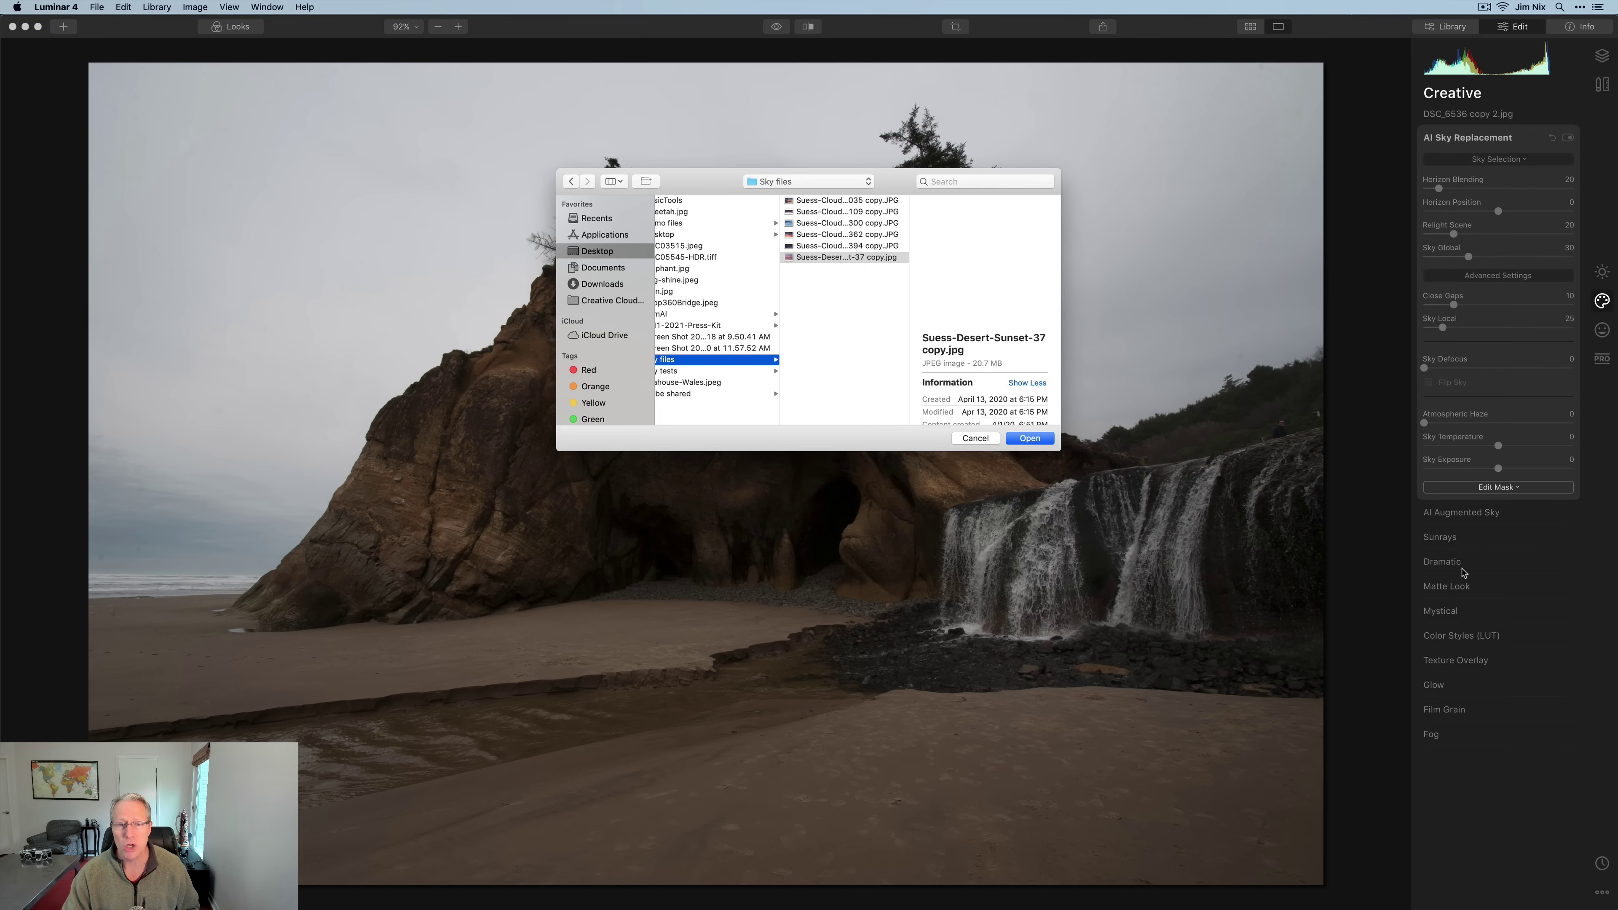
left_click(1028, 439)
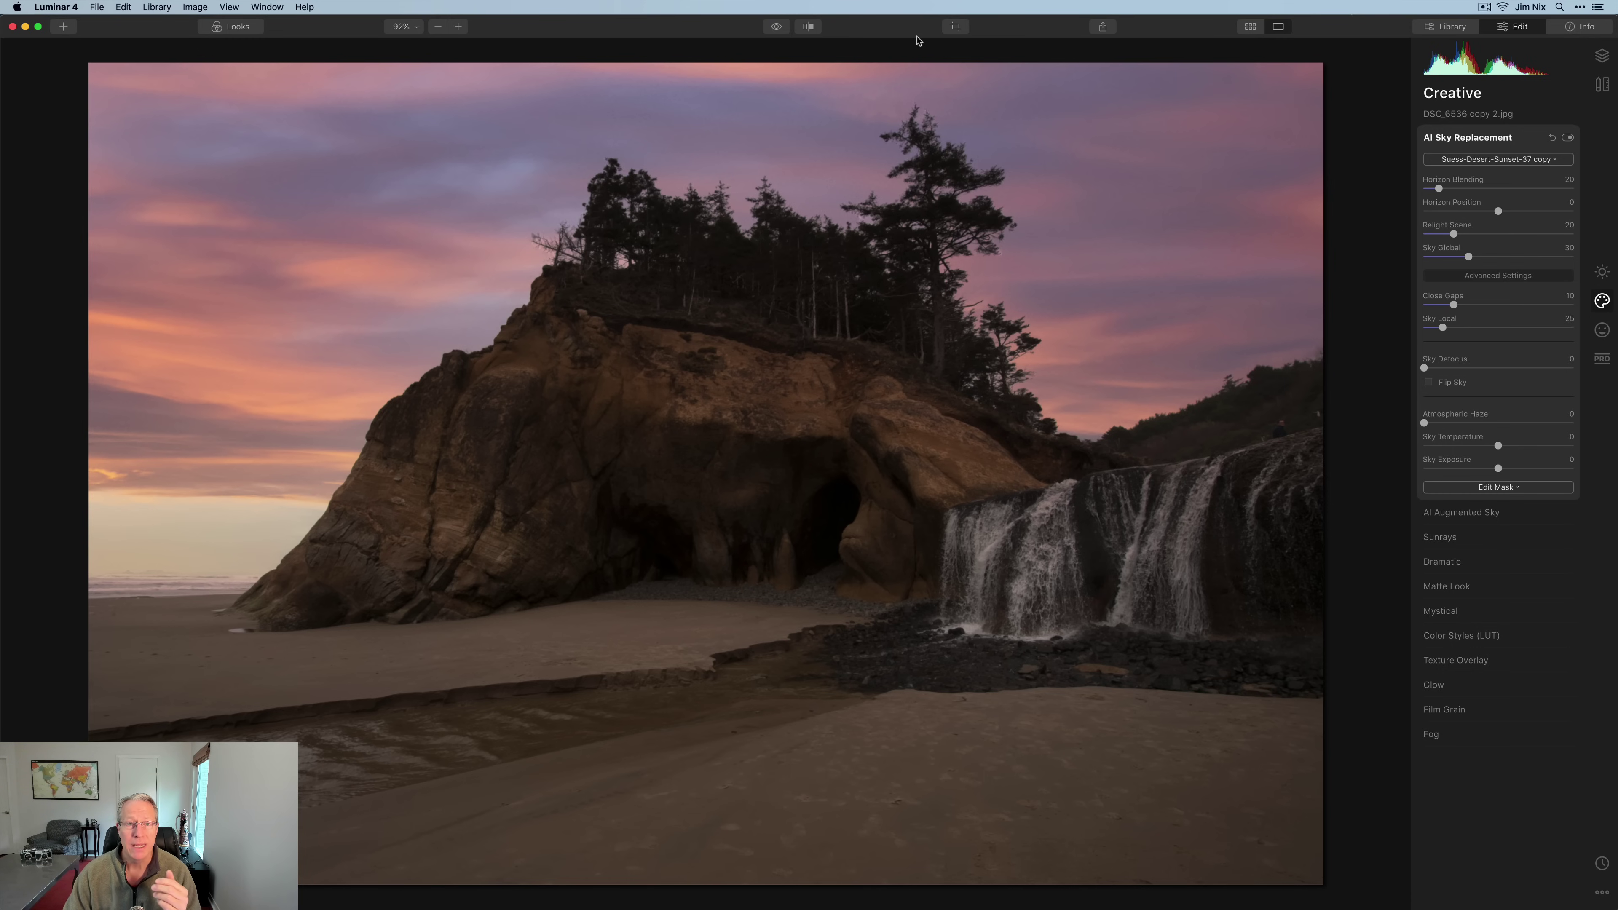
Examine how the new sky blends around the treeline and the tall tree at 200% zoom
left_click(459, 27)
left_click(461, 27)
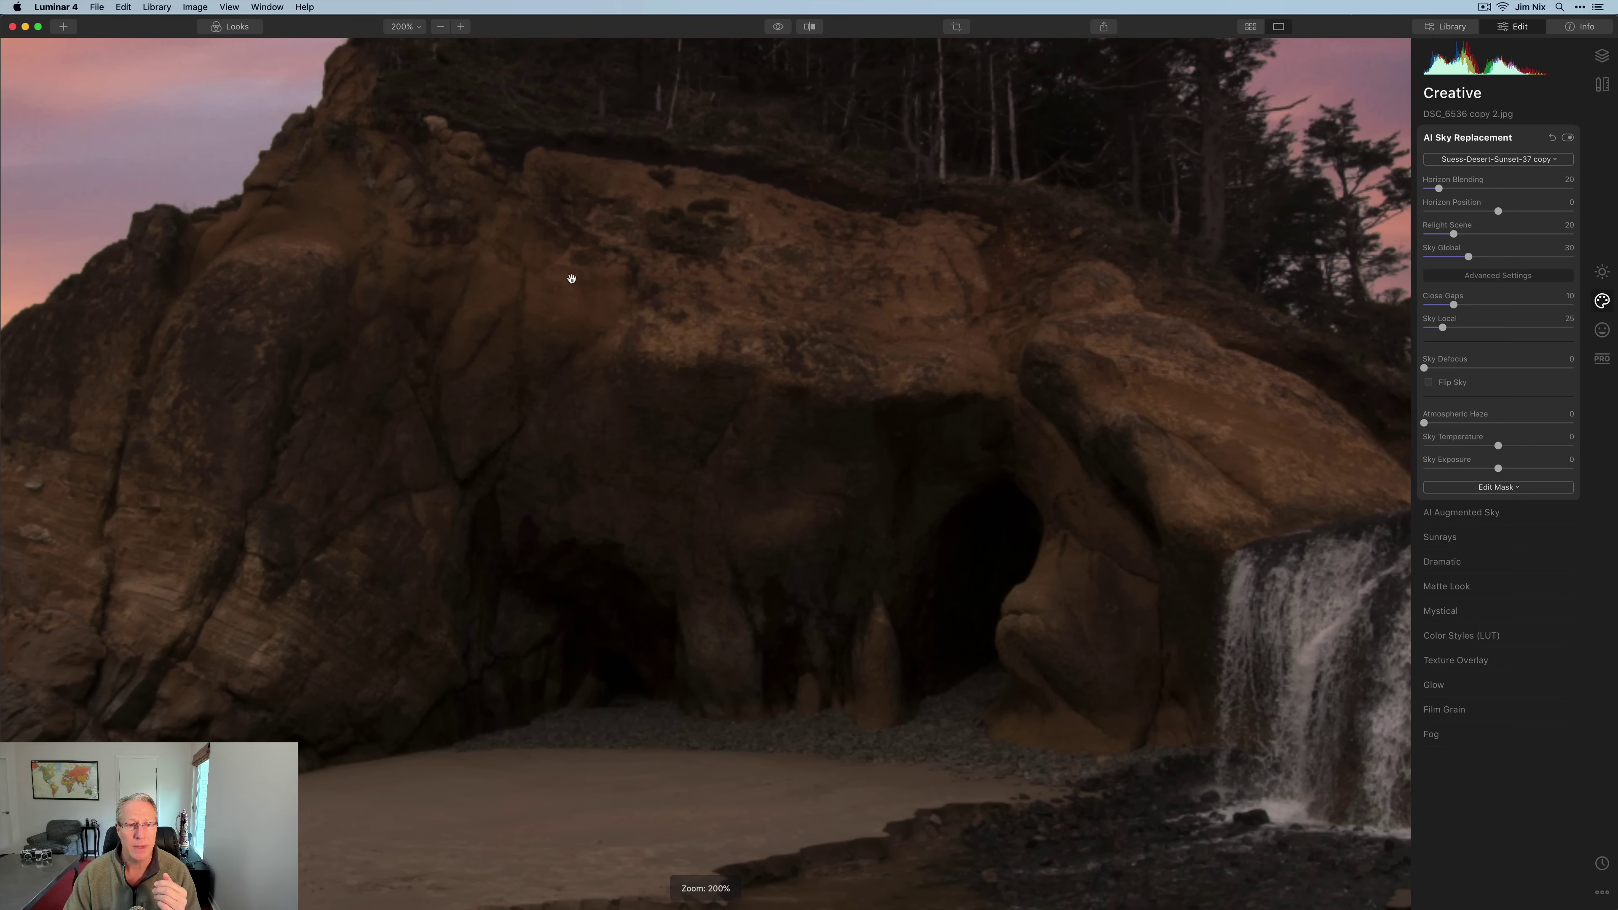
scroll(585, 299, "up", 10)
scroll(585, 298, "up", 2)
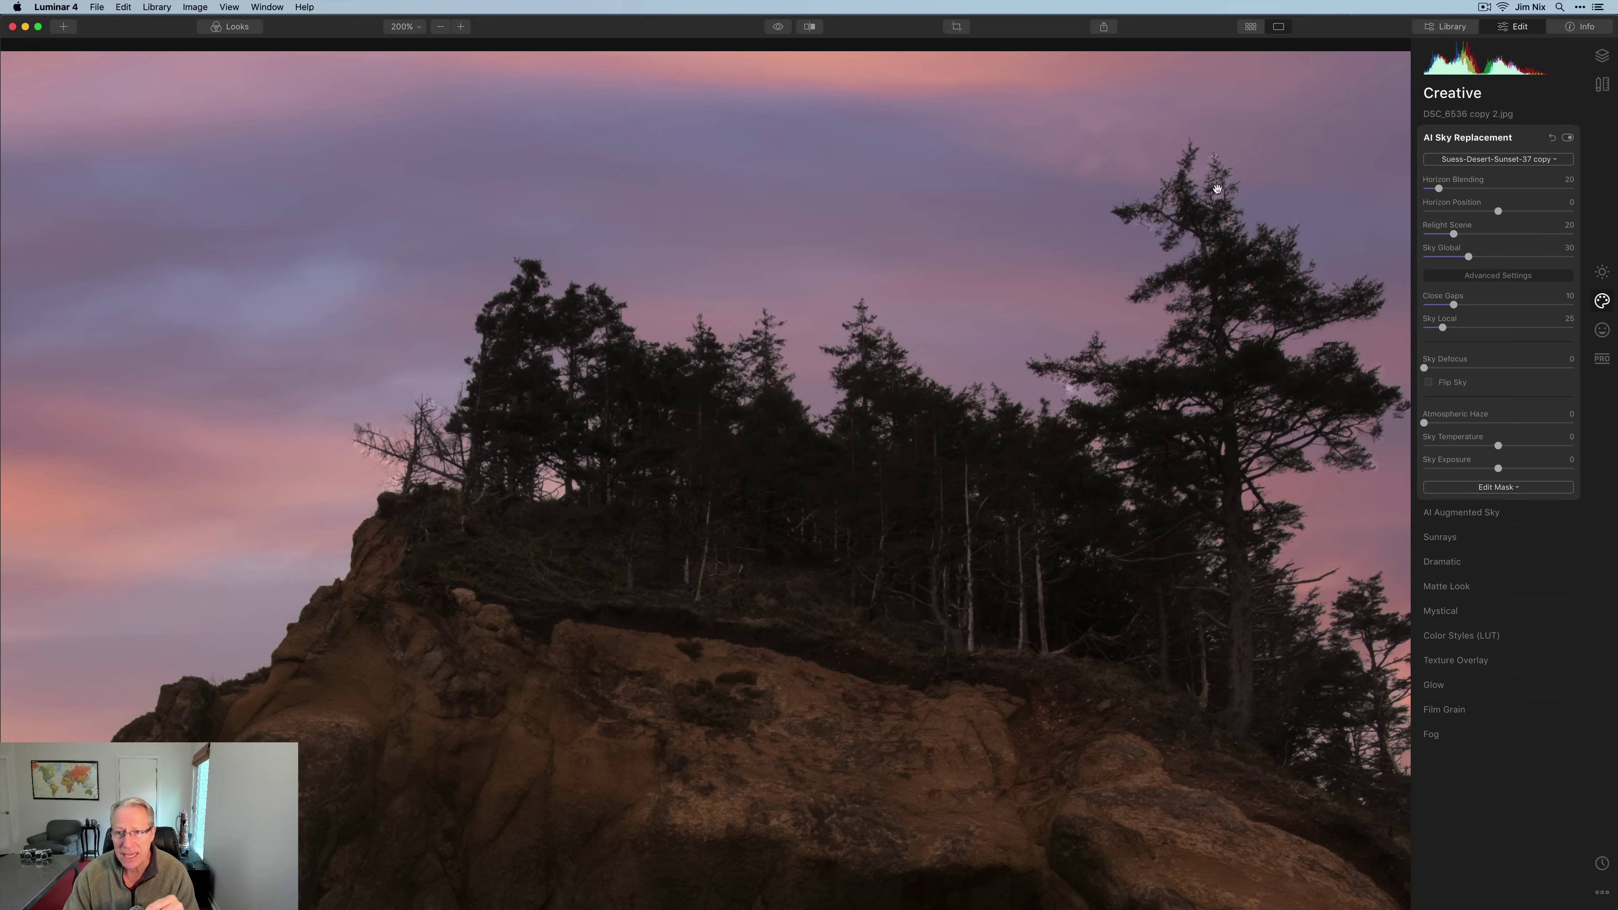
scroll(1272, 250, "right", 3)
scroll(1272, 250, "right", 5)
scroll(1272, 250, "down", 2)
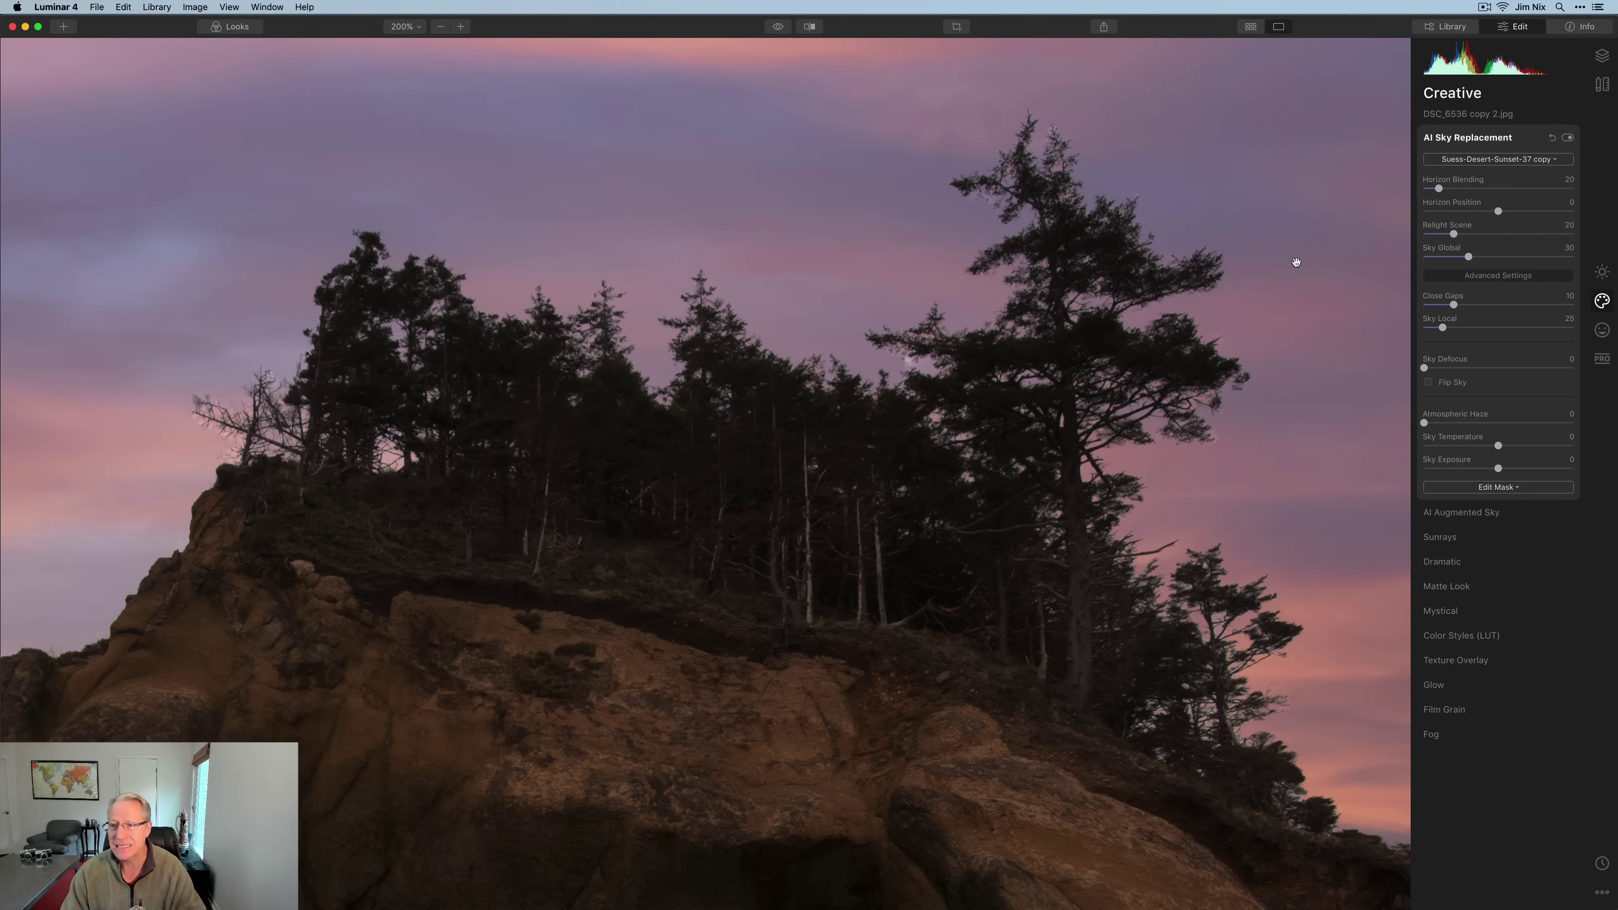
Raise Close Gaps to 31 and Sky Local to 114 in AI Sky Replacement to refine the blend around the trees
left_click_drag(1455, 305, 1478, 331)
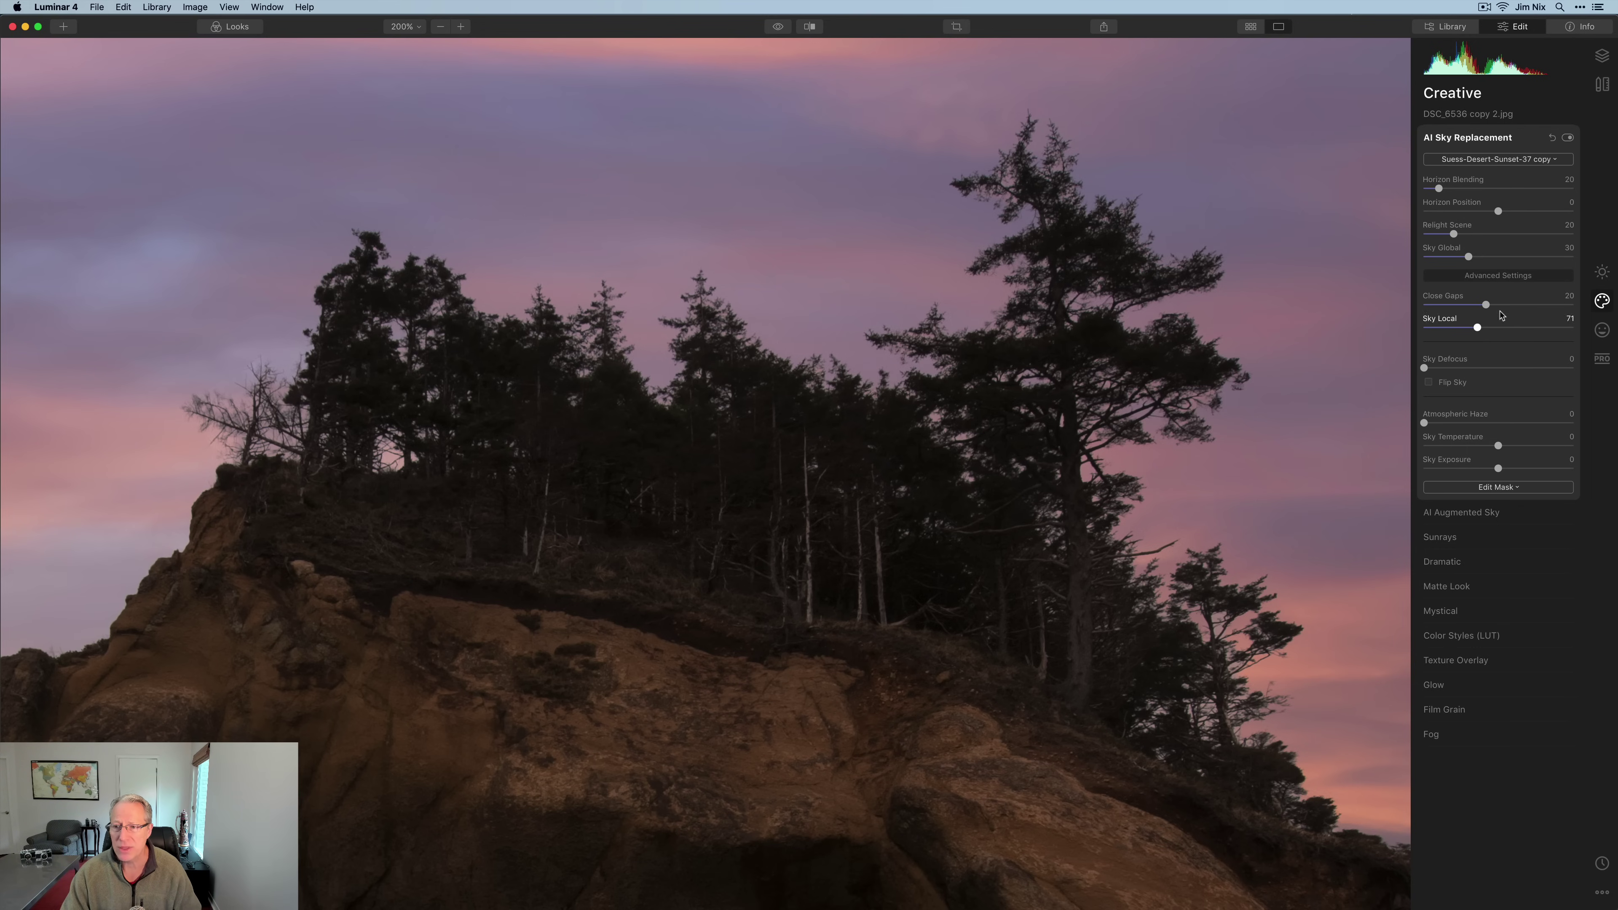
left_click_drag(1486, 305, 1509, 327)
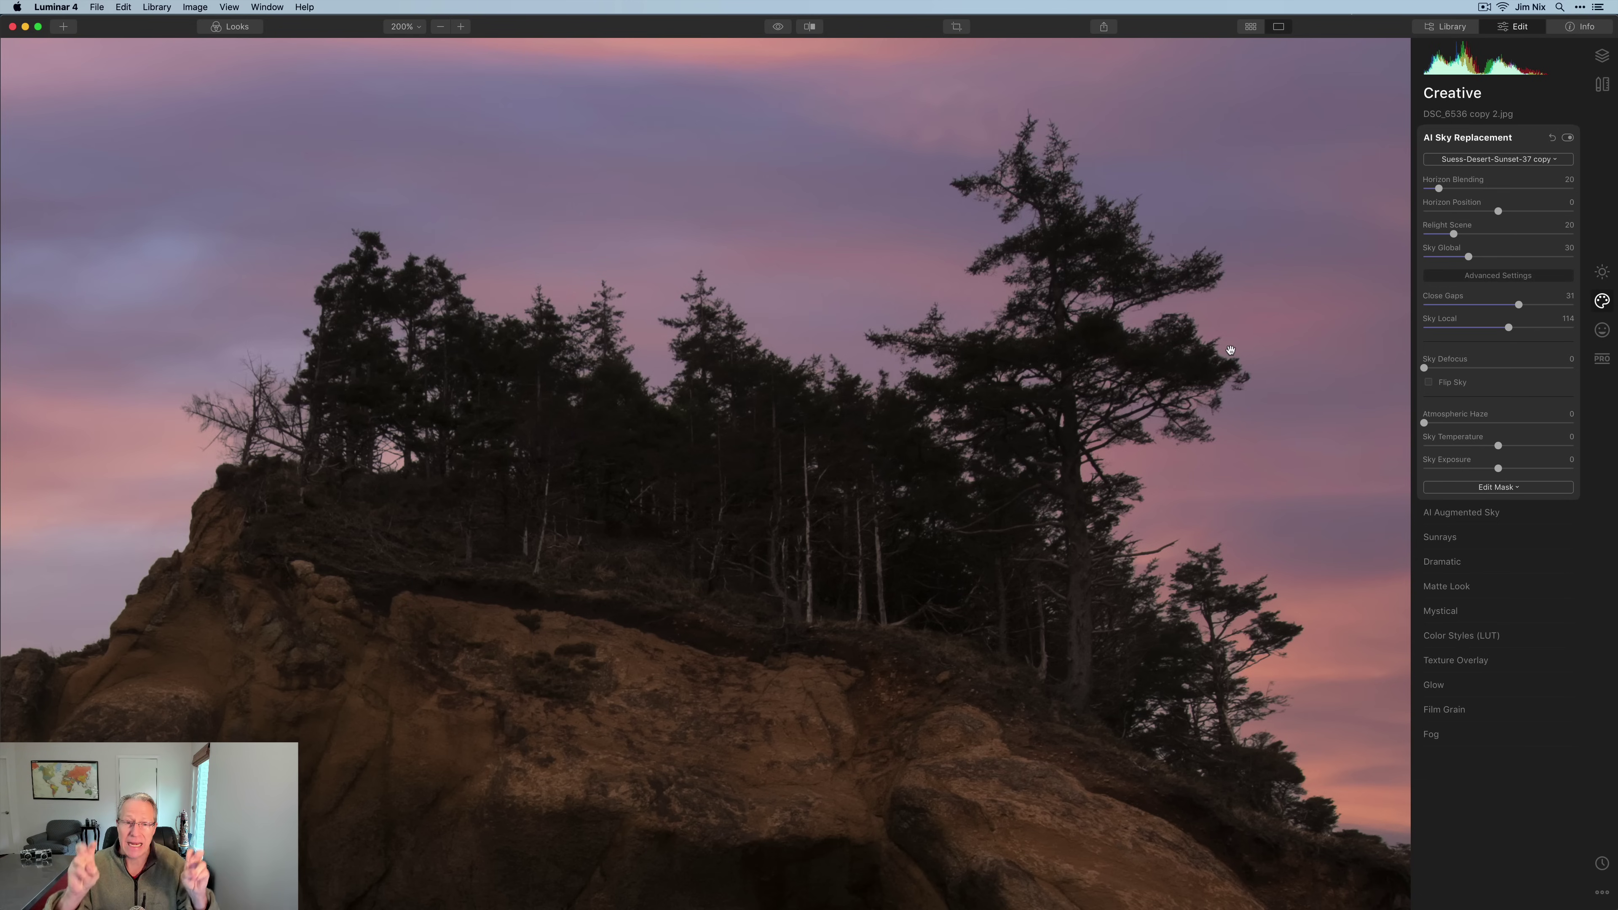
scroll(1189, 532, "down", 5)
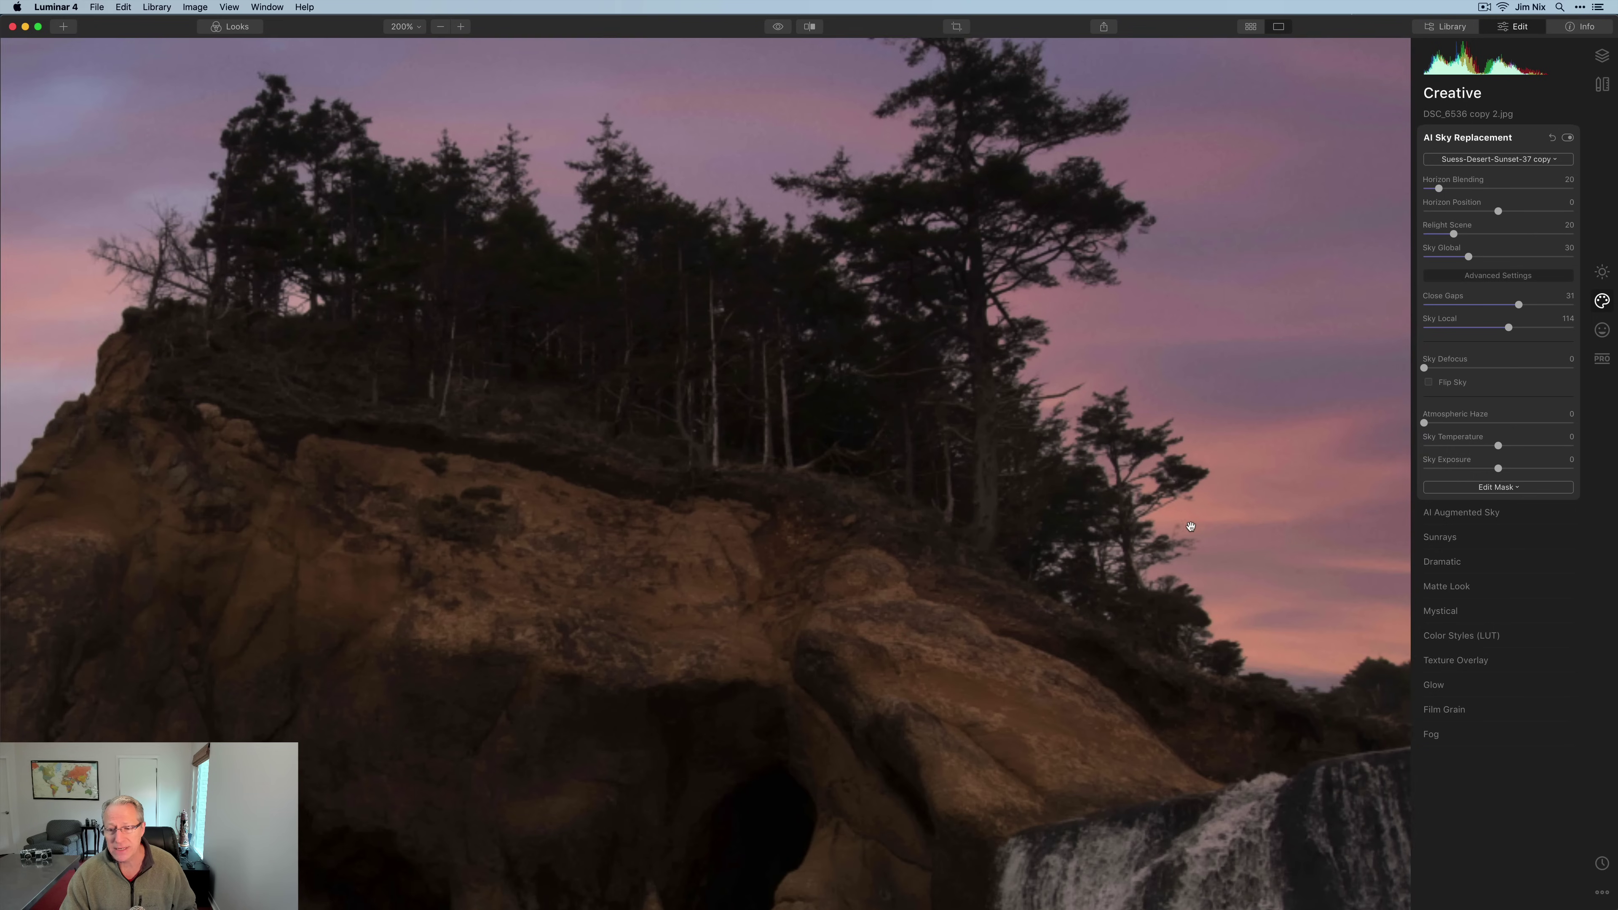
Try flipping the sunset sky with the whole photo in view, and switch the flip back off
key("super+0")
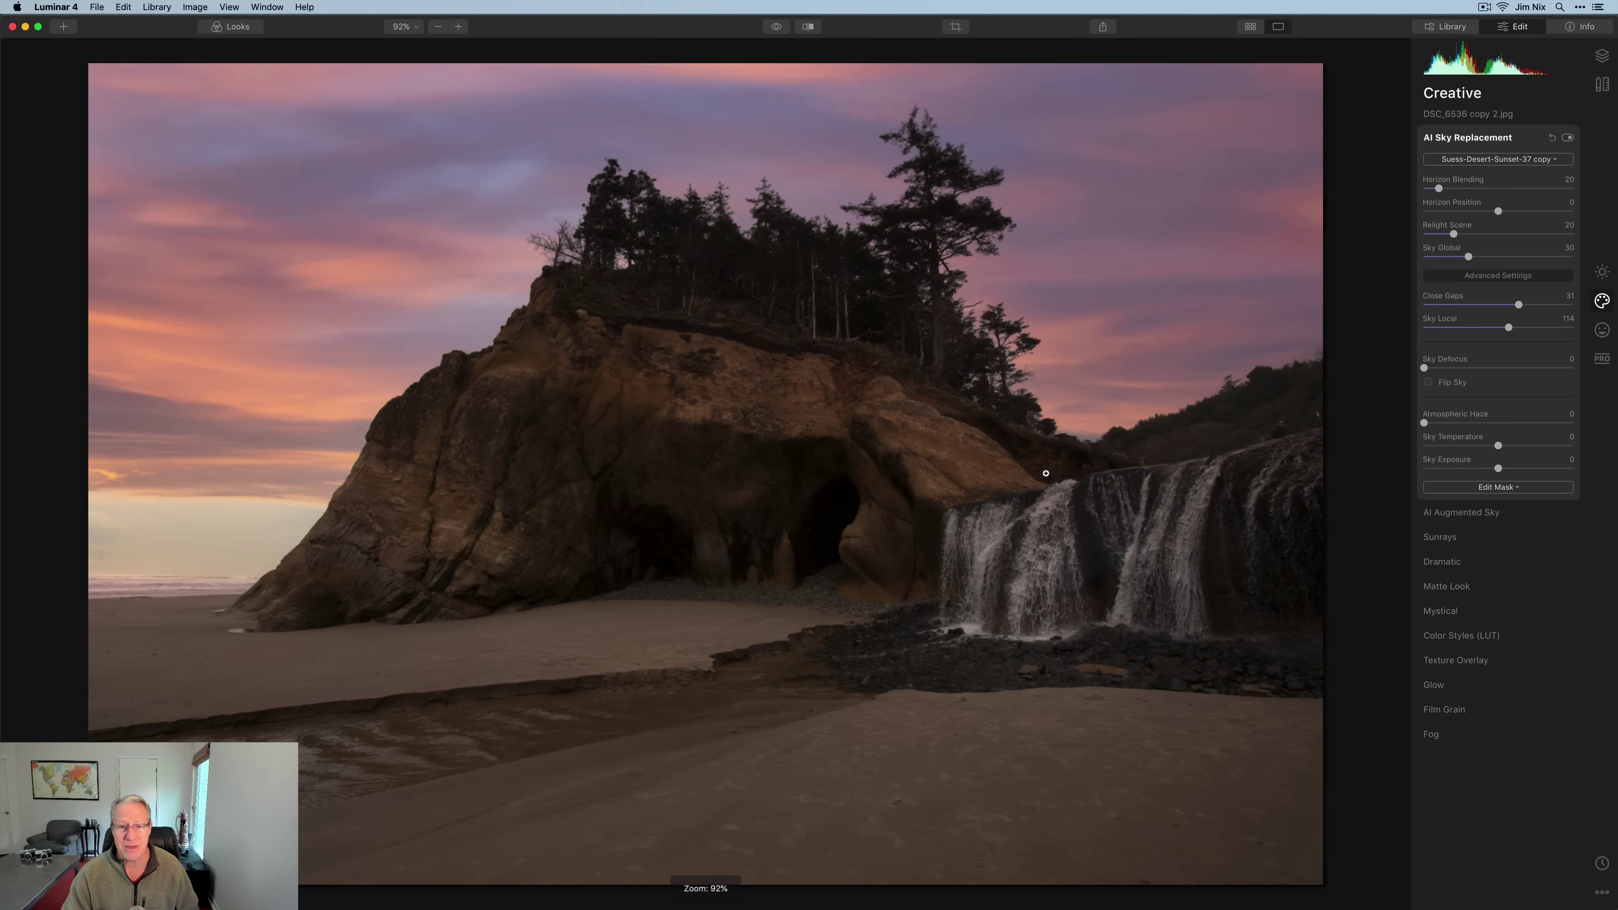
left_click(1429, 383)
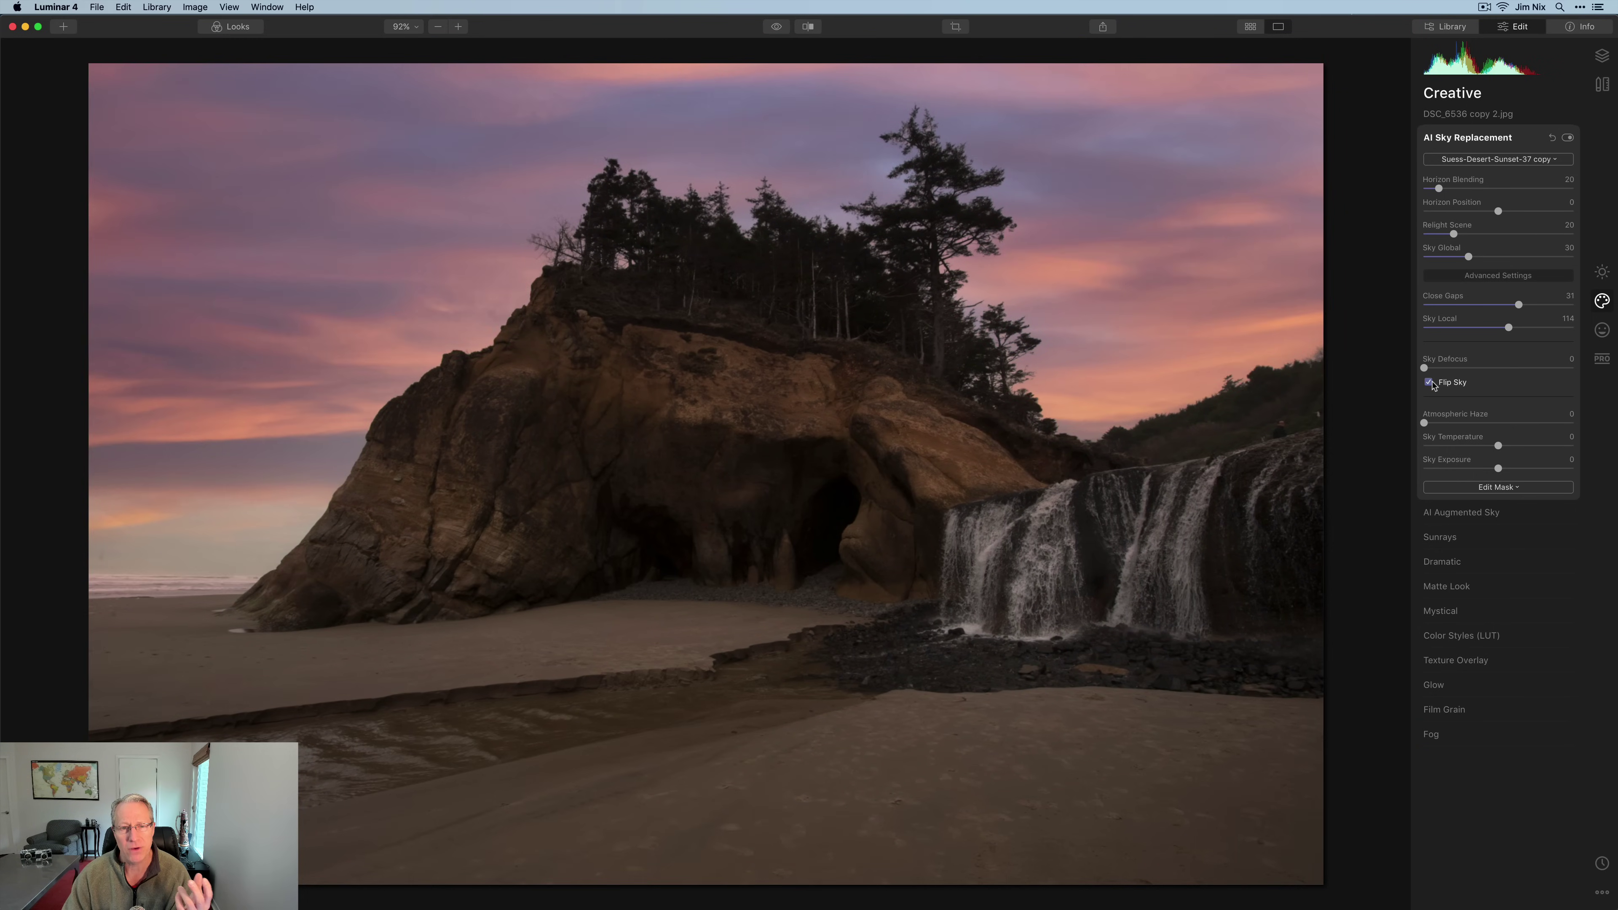
left_click(1430, 383)
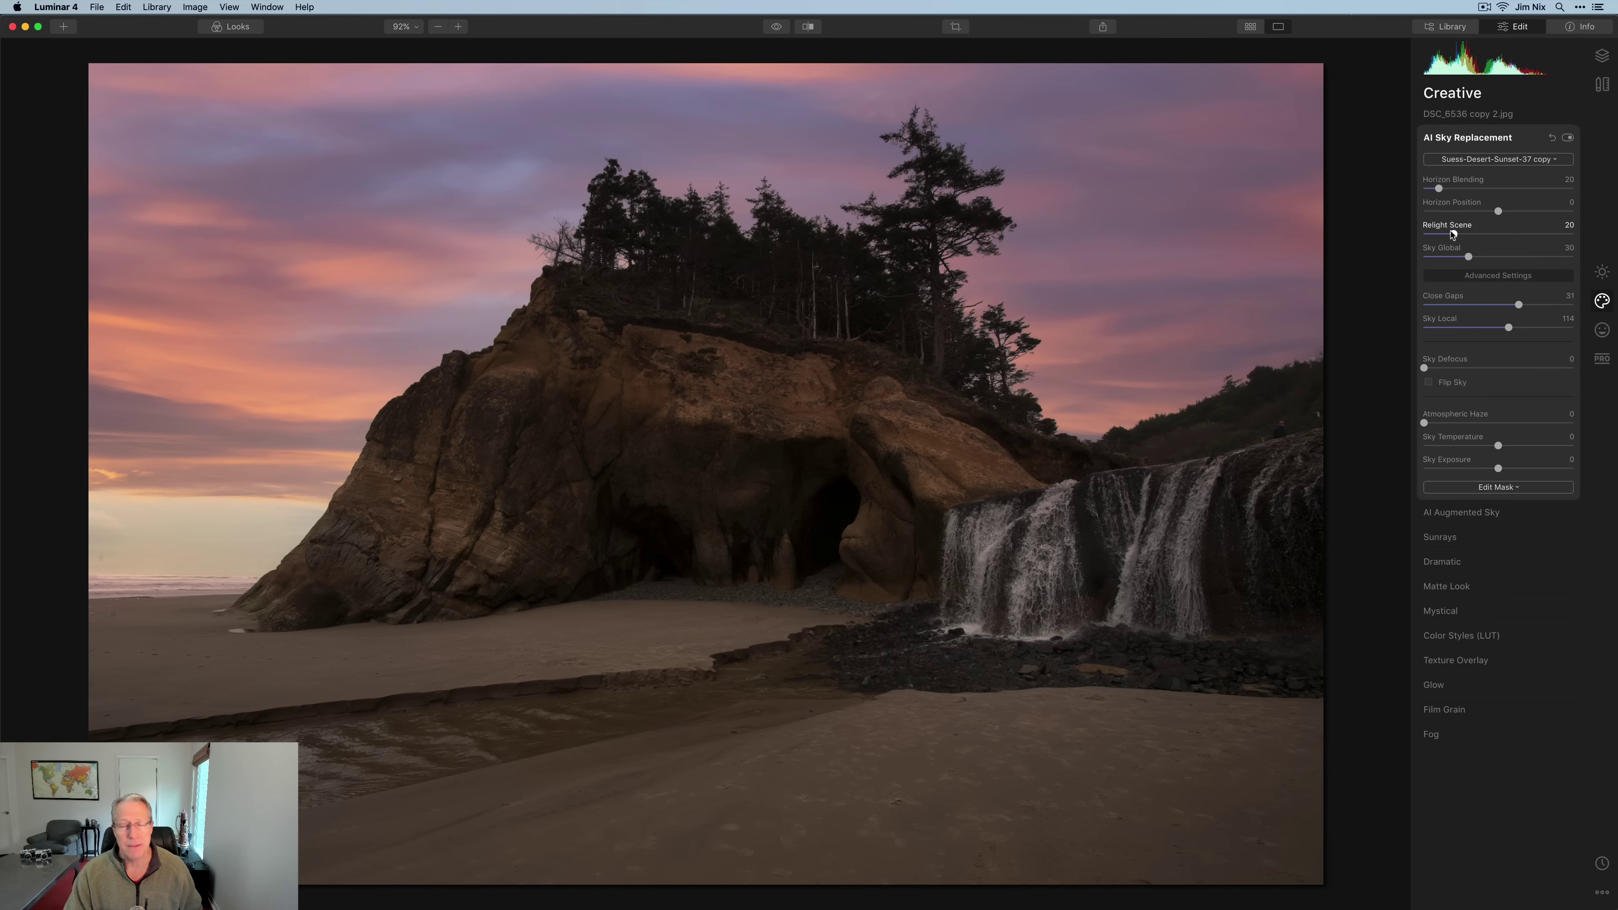
Try Relight Scene at 83 and compare the result with the original photo and with the Photoshop version
left_click_drag(1453, 234, 1554, 227)
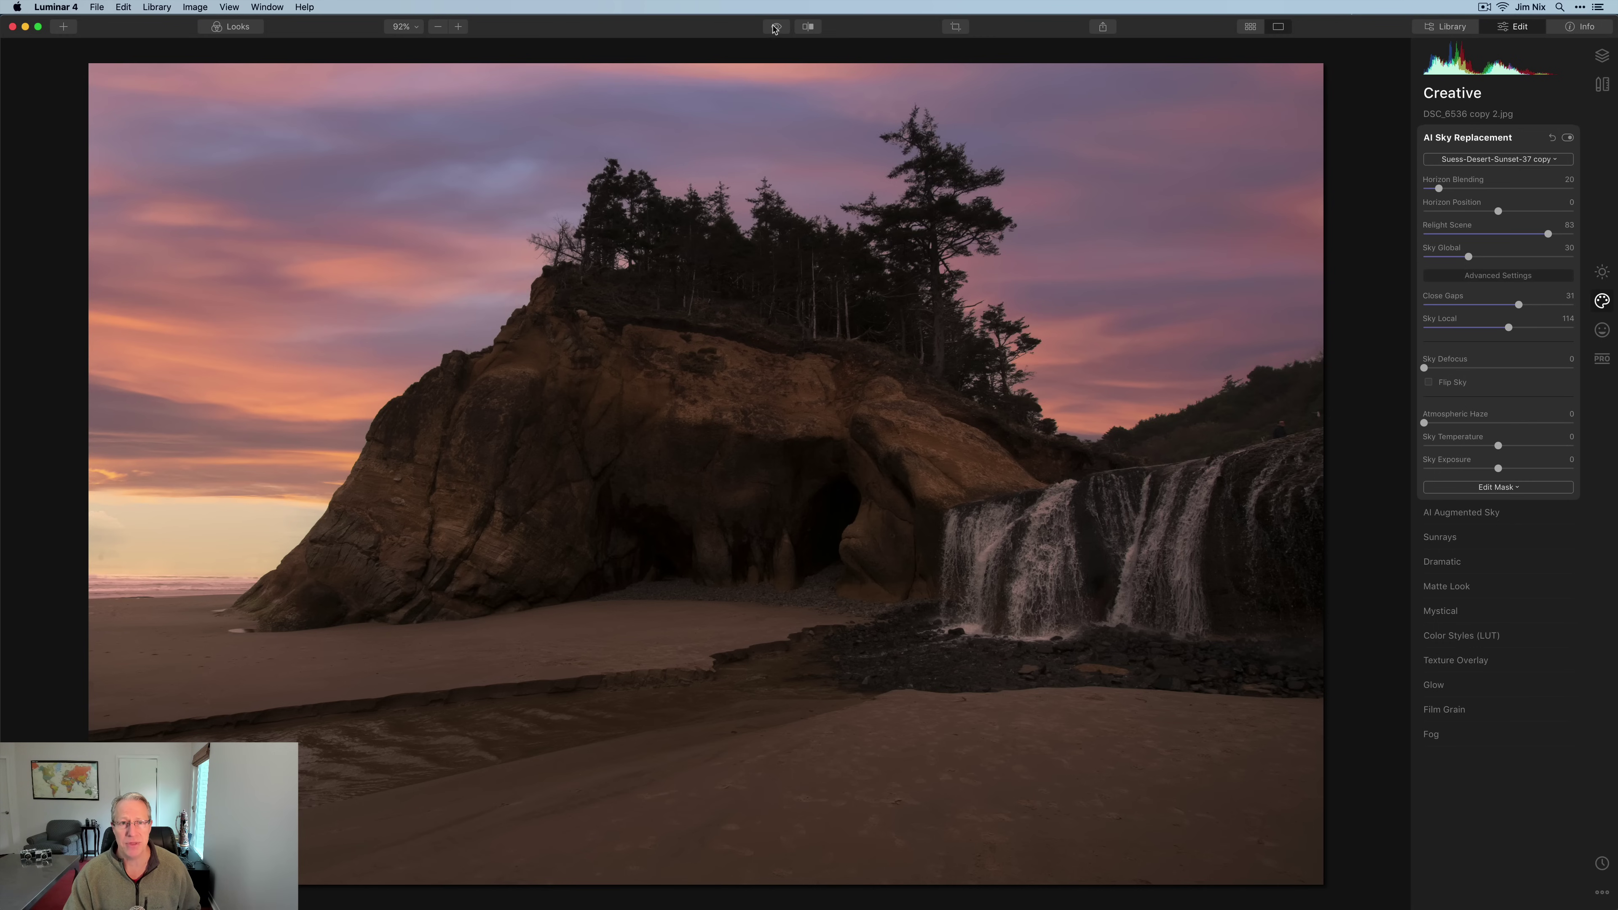
left_click(776, 27)
left_click(776, 27)
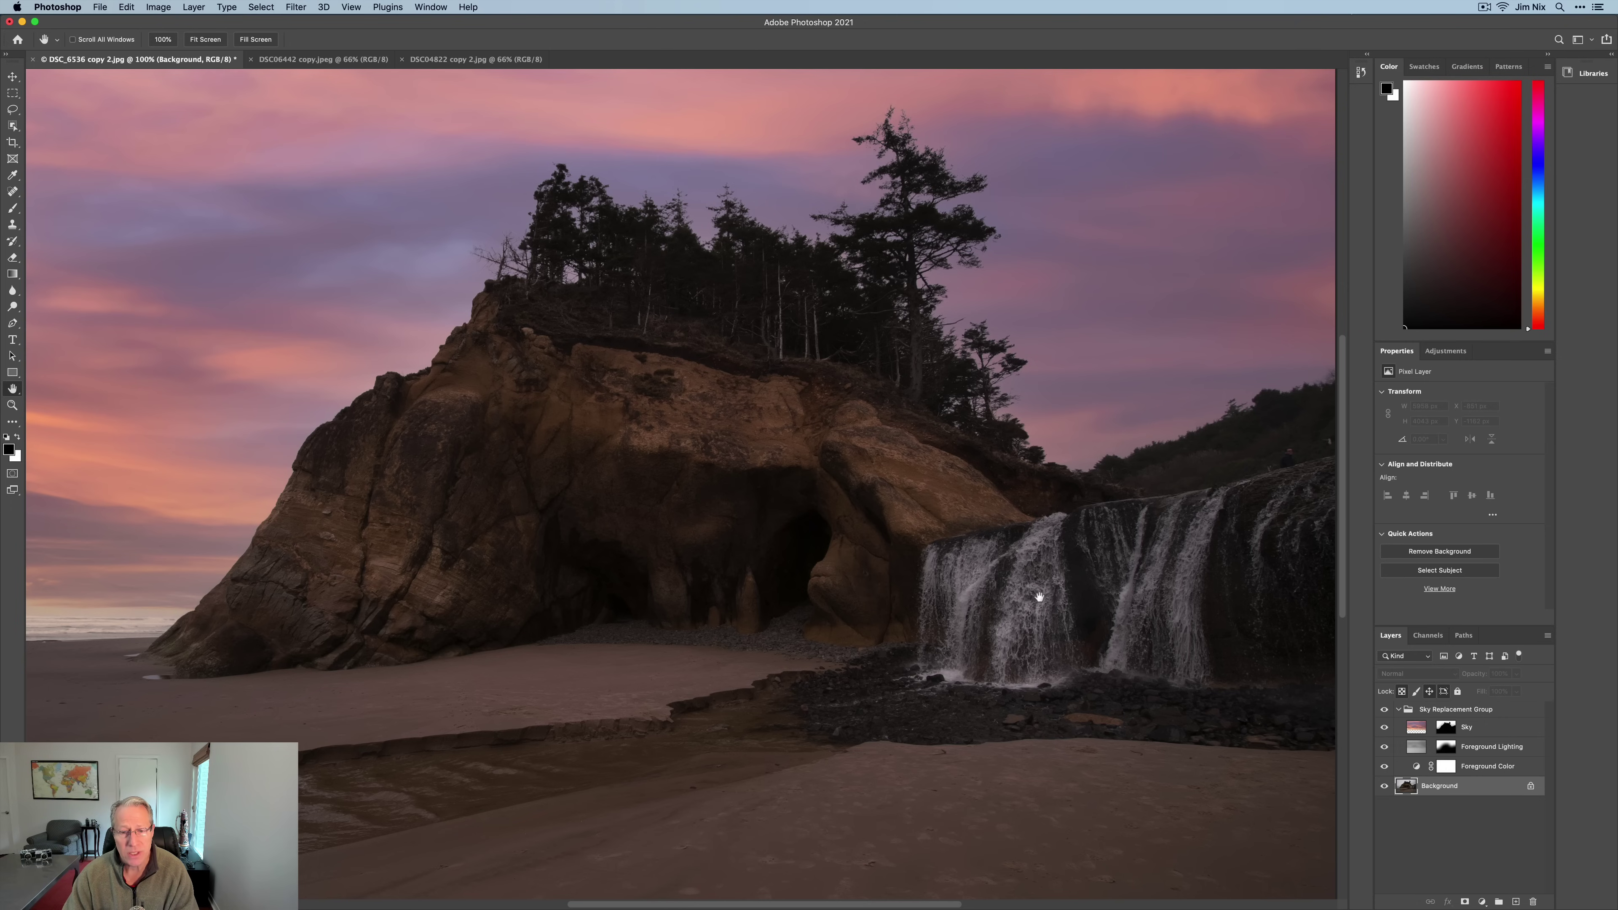
key("super+Tab")
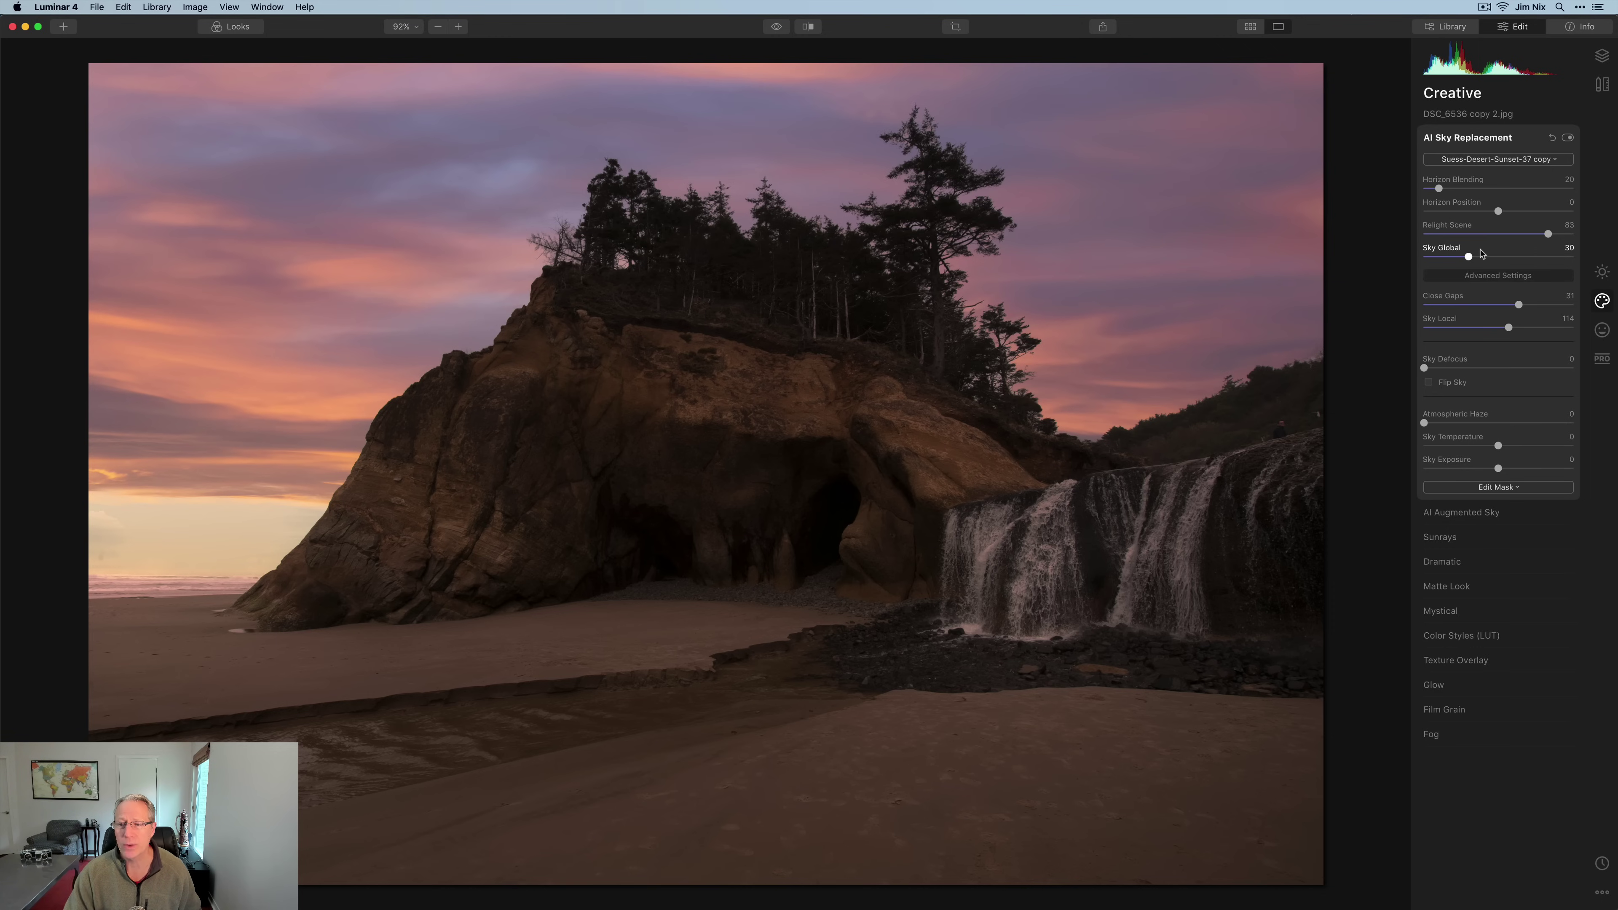
Set Relight Scene to 28 and look over the Professional tools before returning to the Creative ones
left_click(1470, 234)
left_click_drag(1470, 234, 1466, 236)
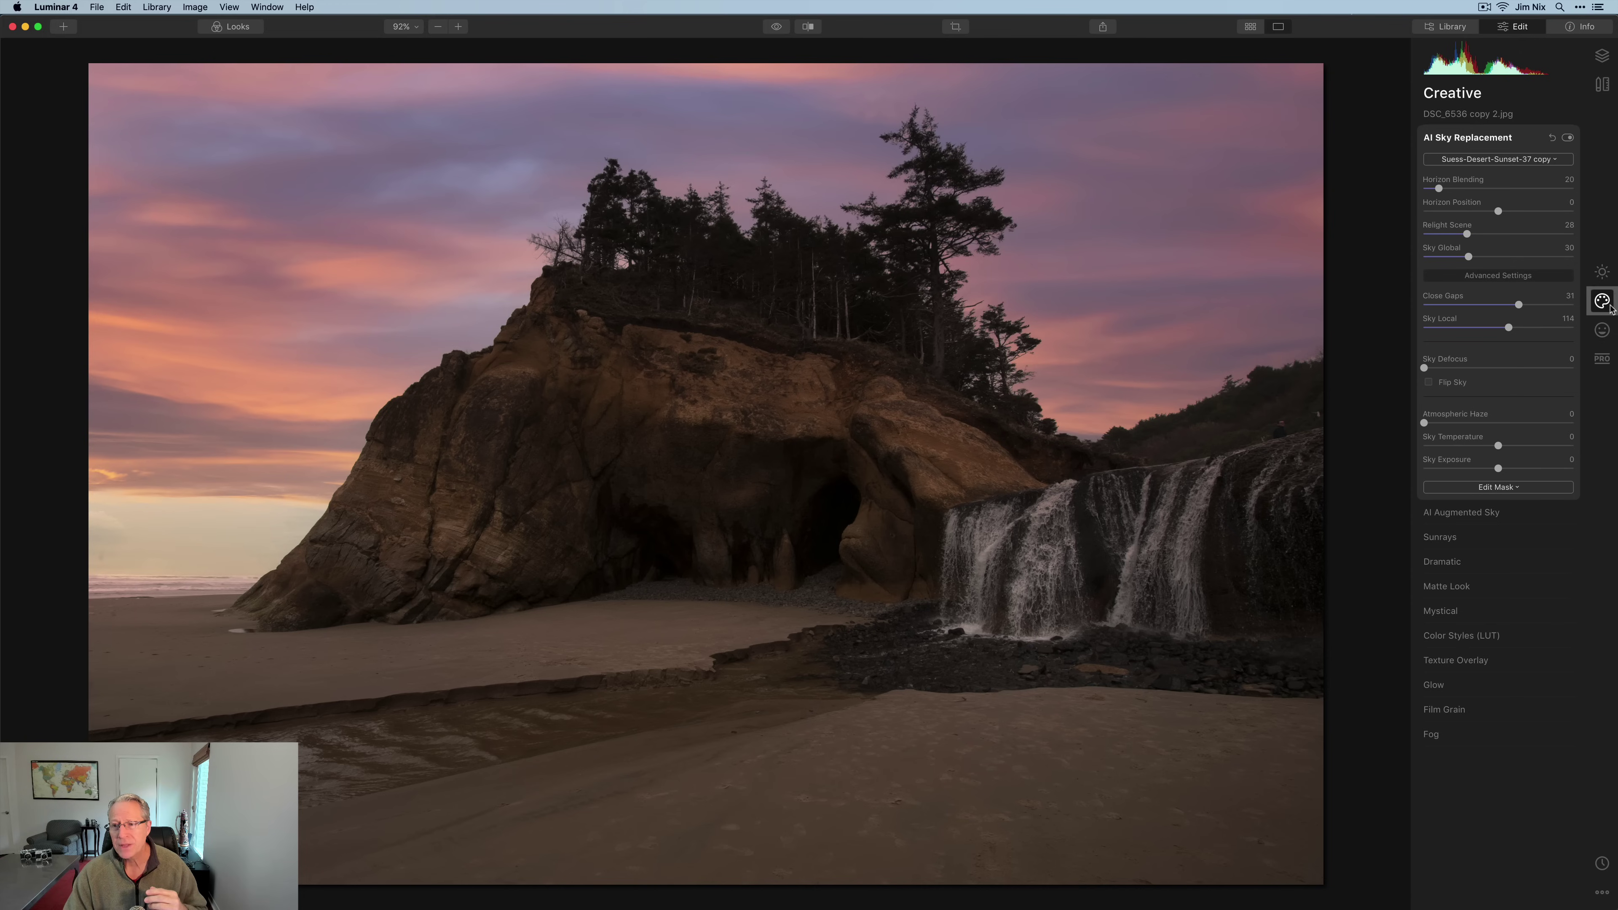
left_click(1602, 358)
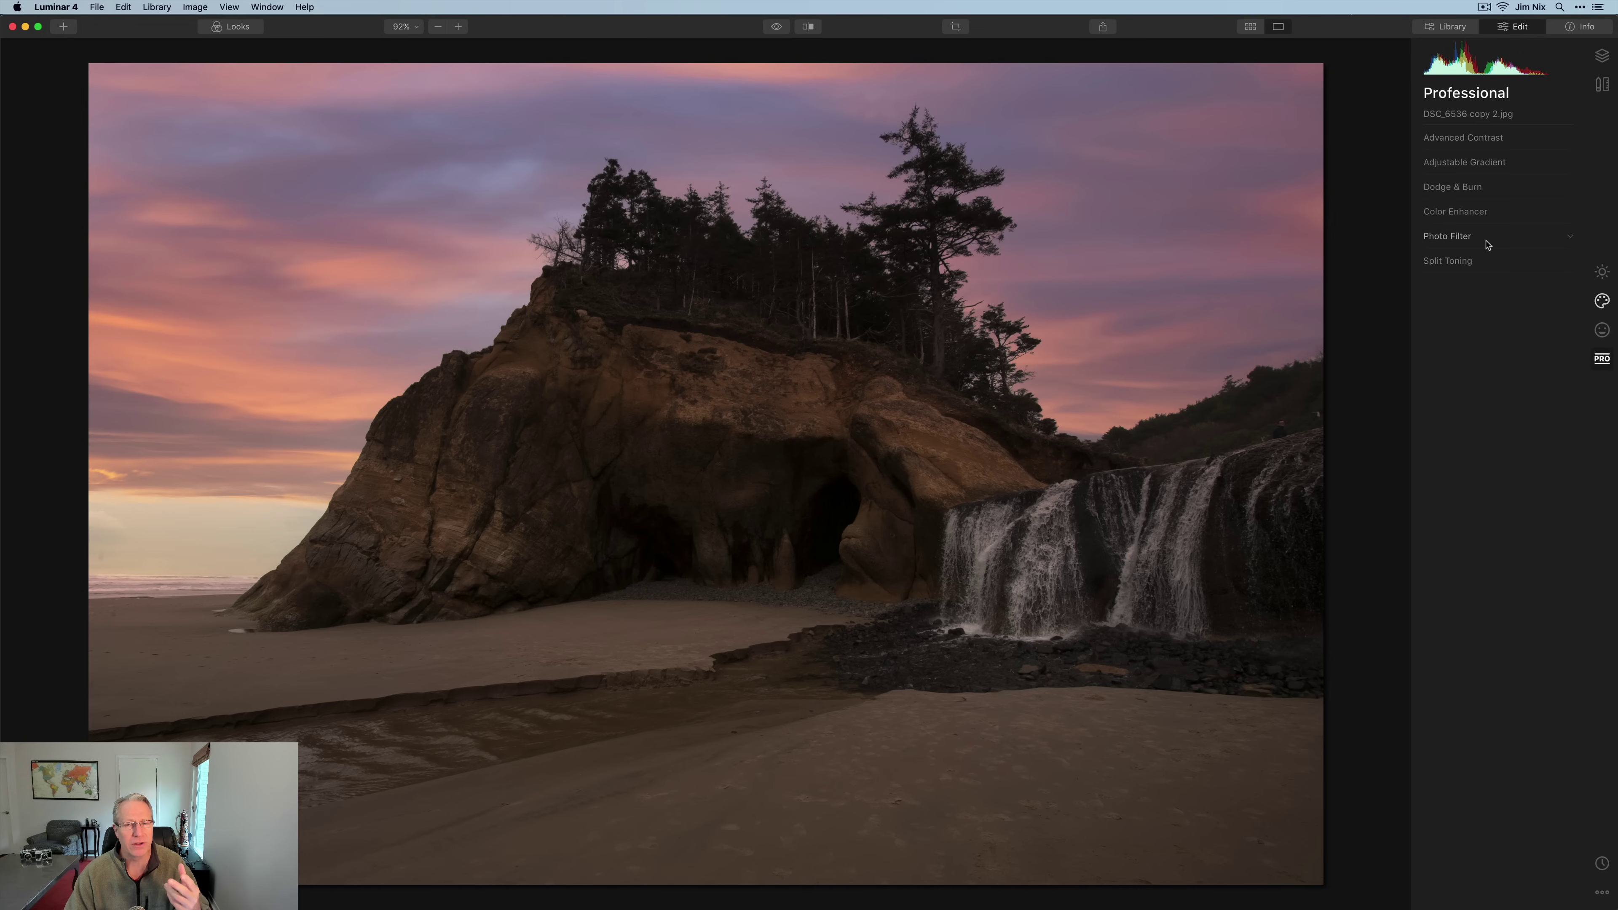
left_click(1602, 300)
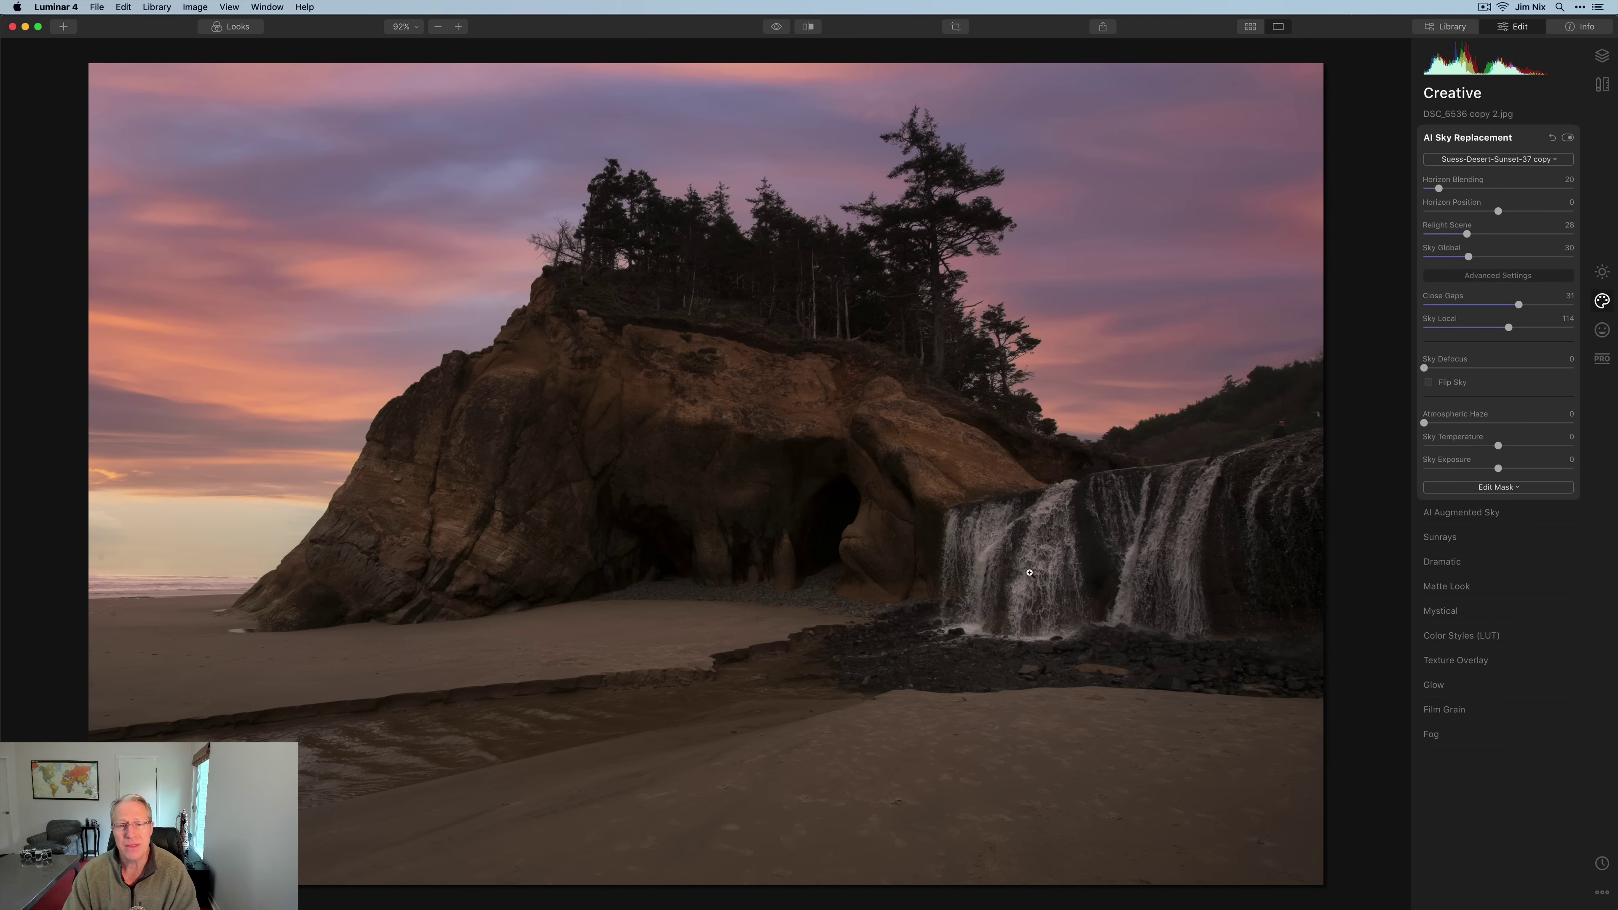
Switch to Photoshop and start Sky Replacement on the bridge and towers photo DSC06442 copy.jpeg
key("super+Tab")
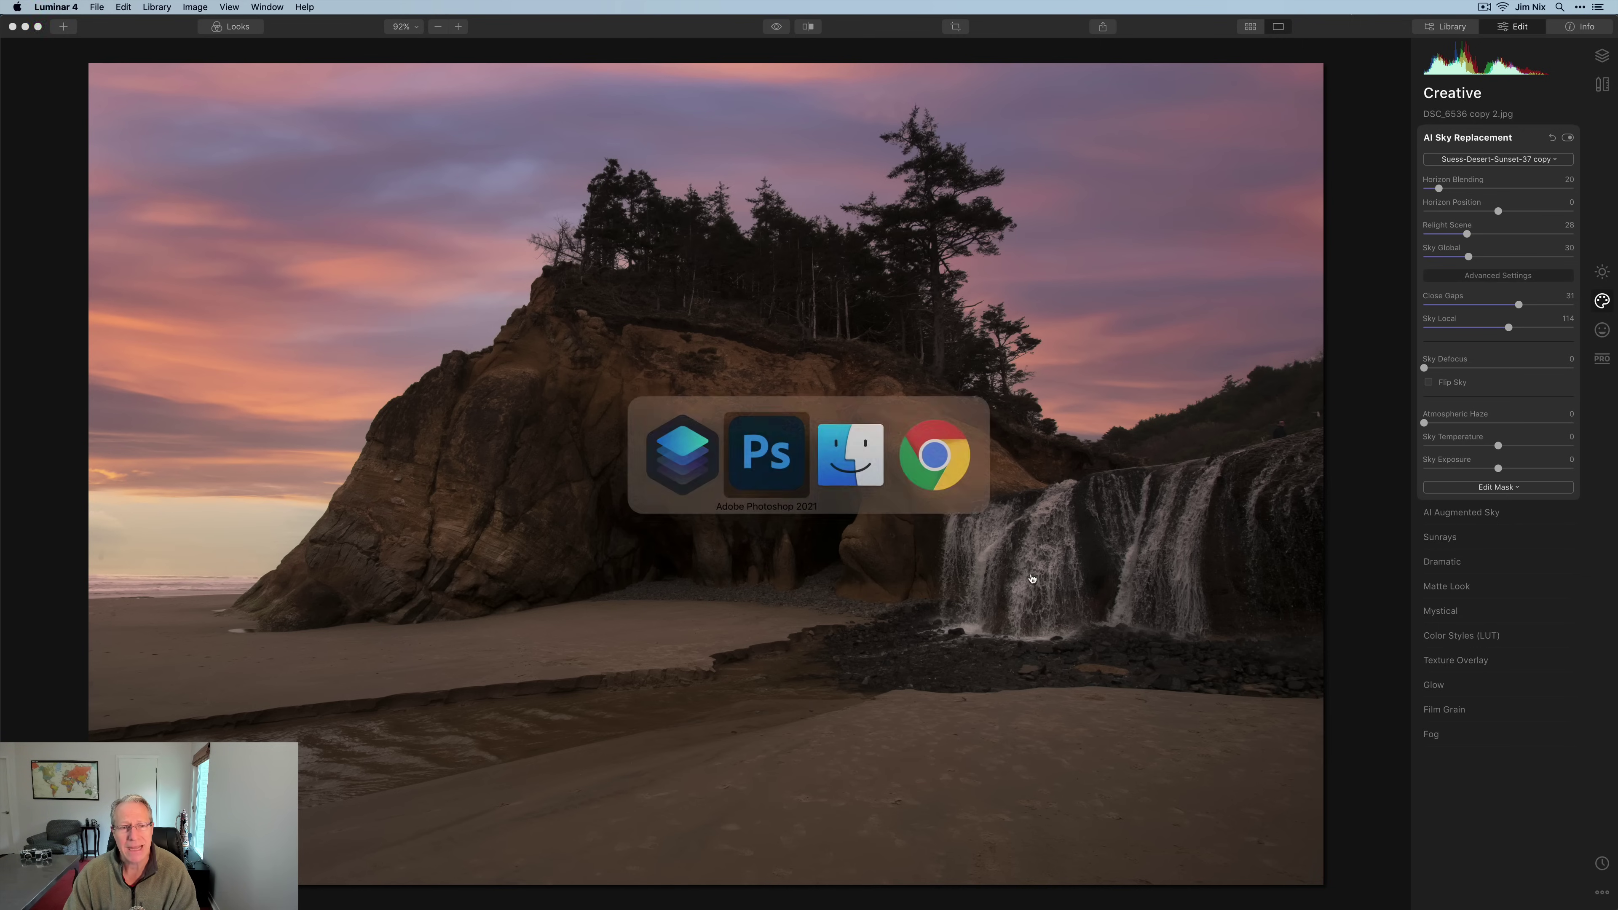
left_click(316, 59)
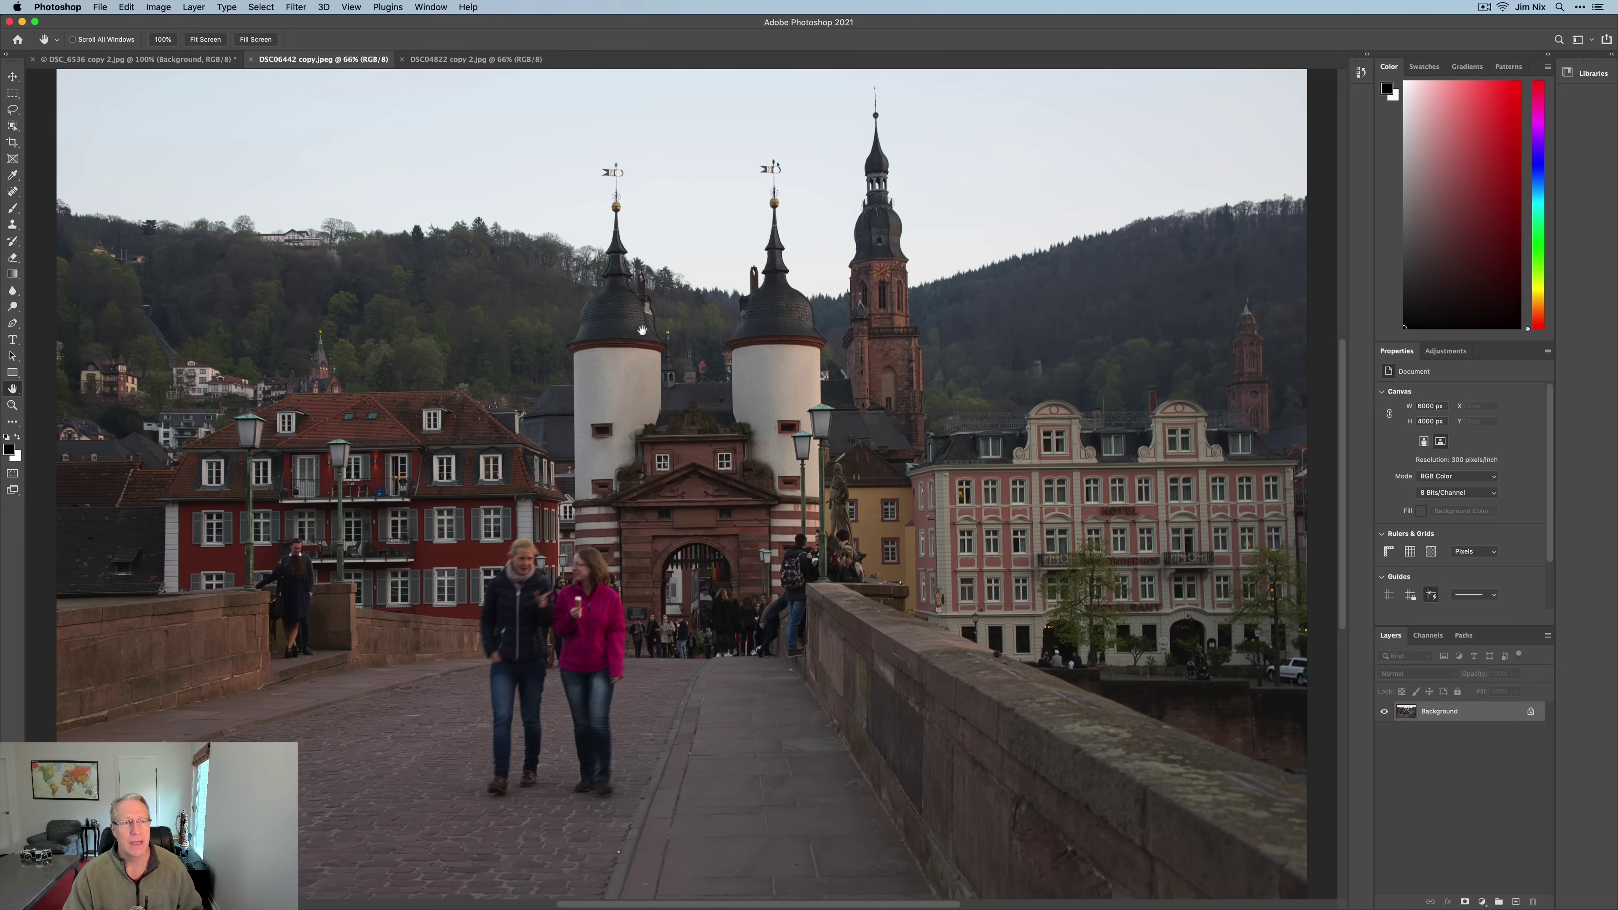
left_click(127, 7)
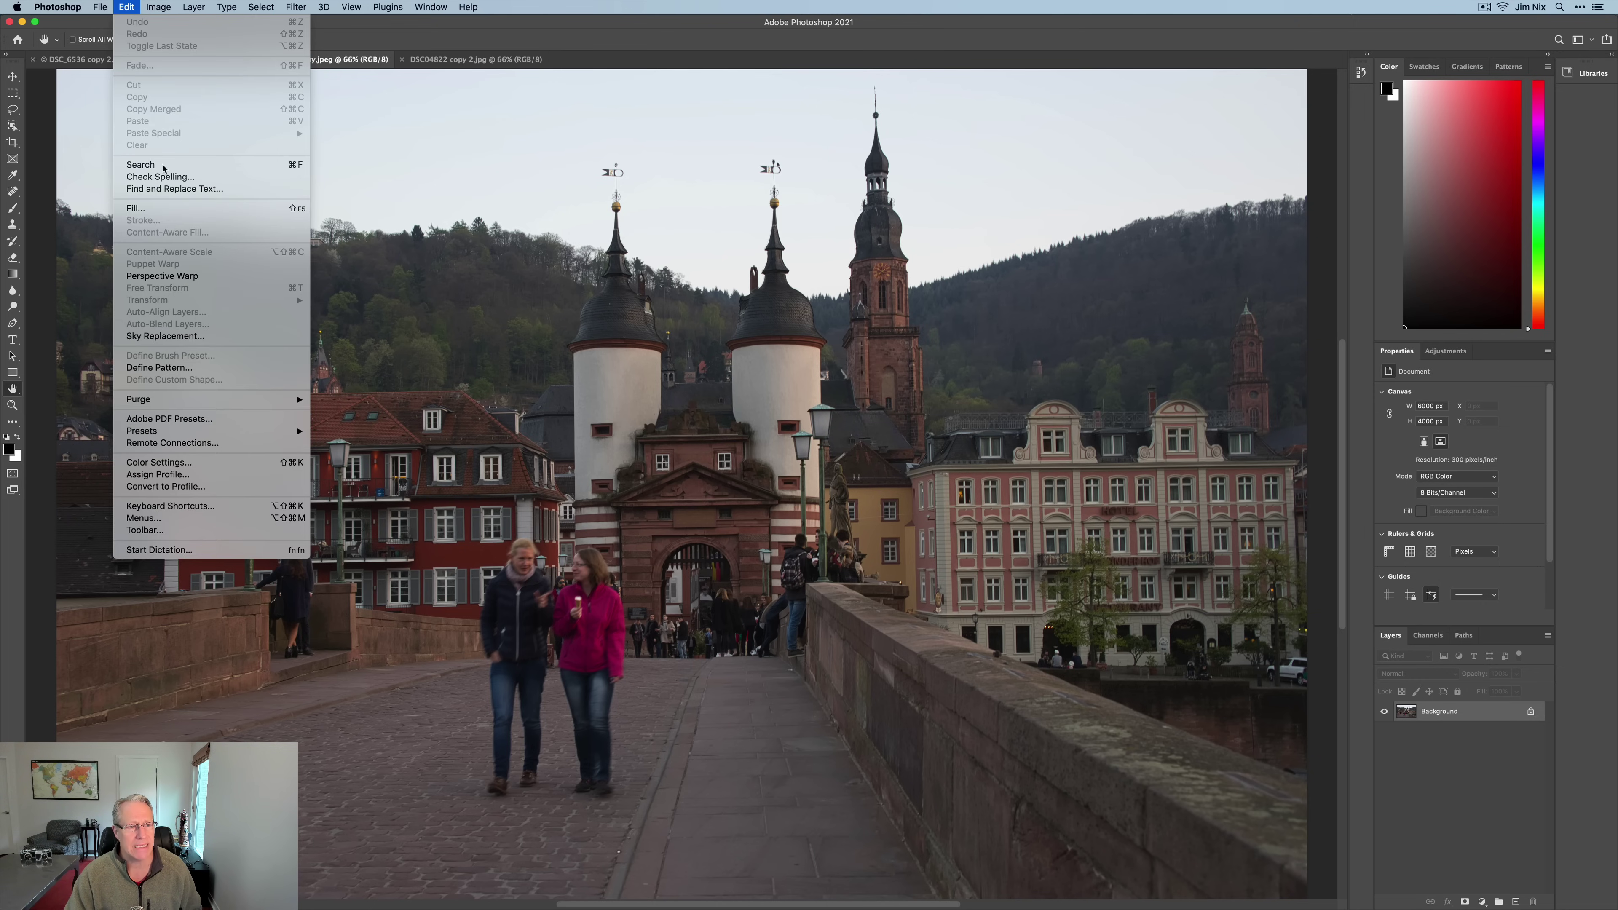
left_click(167, 336)
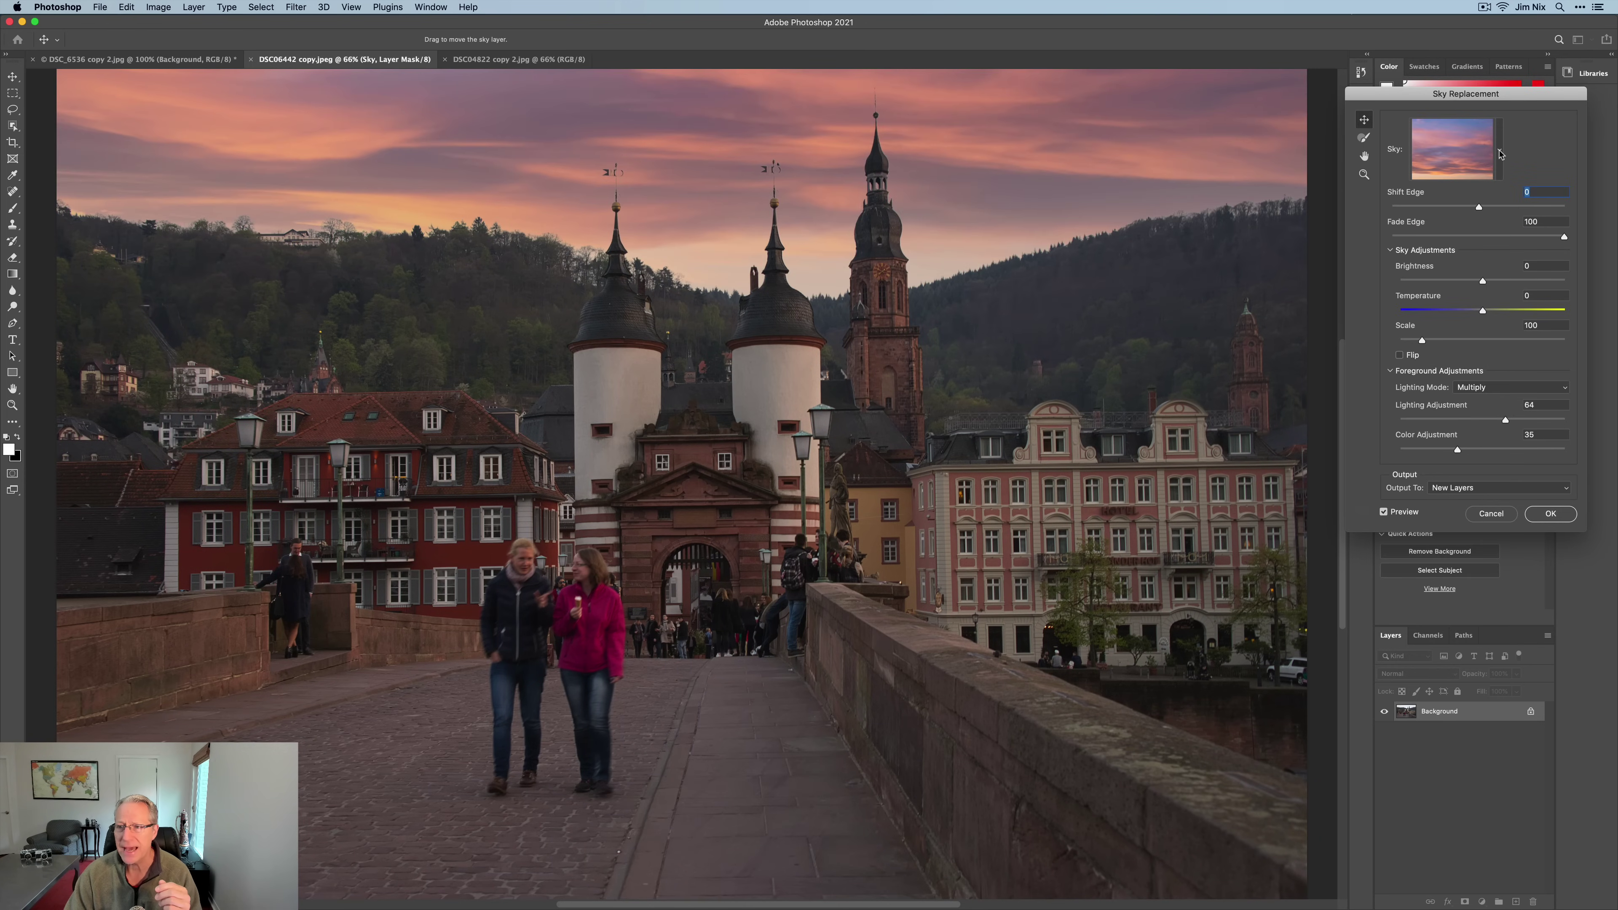
Choose the purple lightning storm image as the replacement sky and flip it horizontally
left_click(1500, 153)
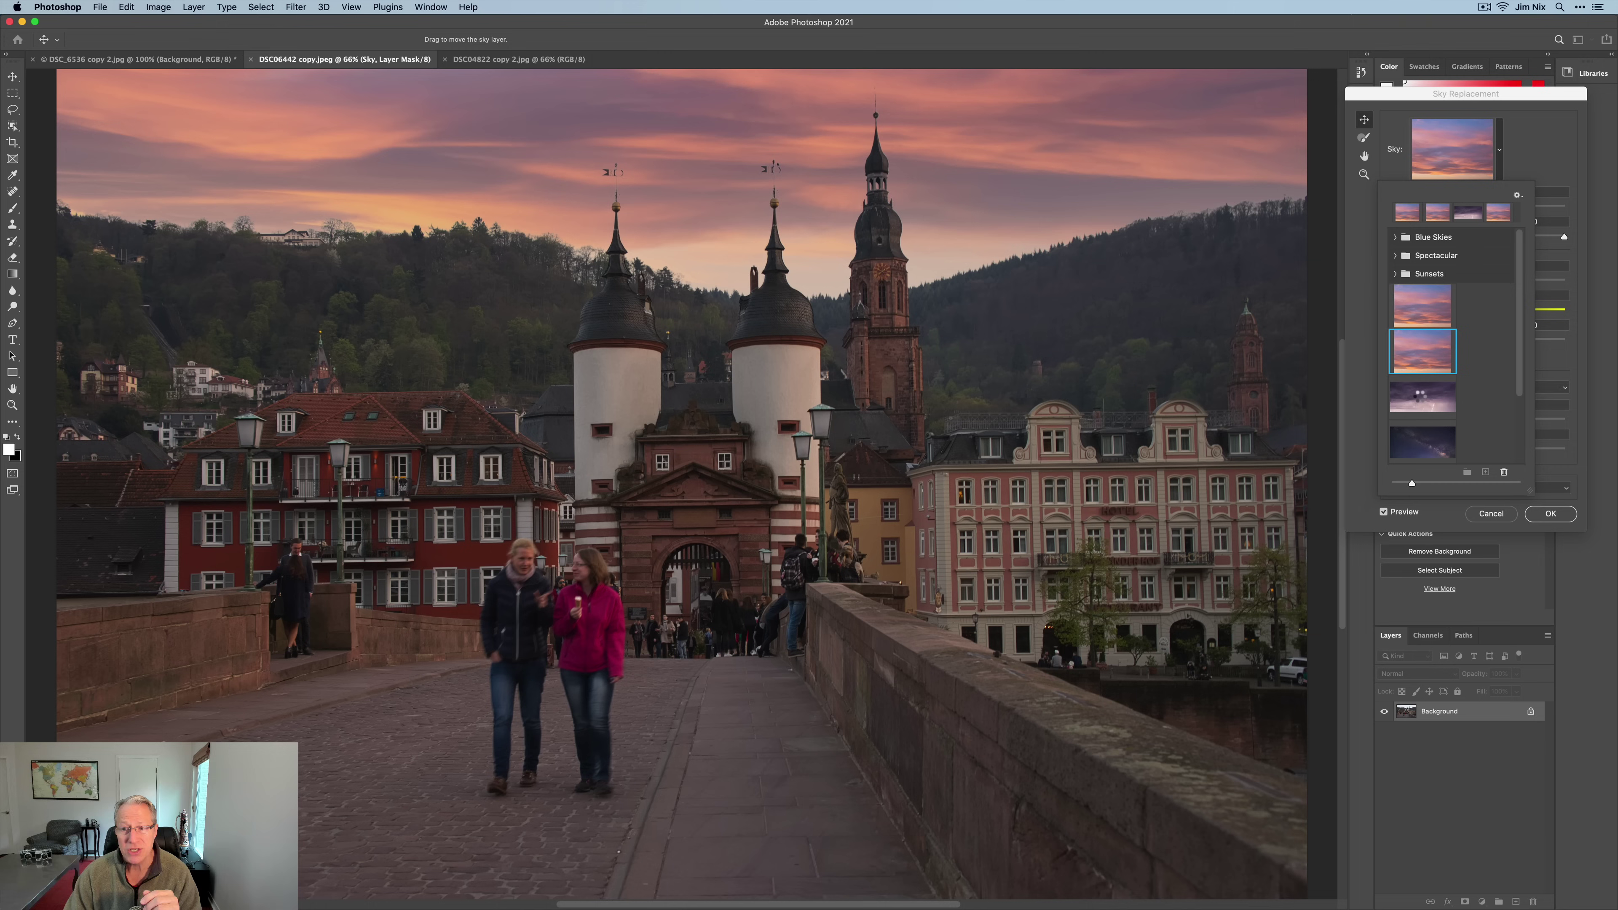
left_click(1420, 400)
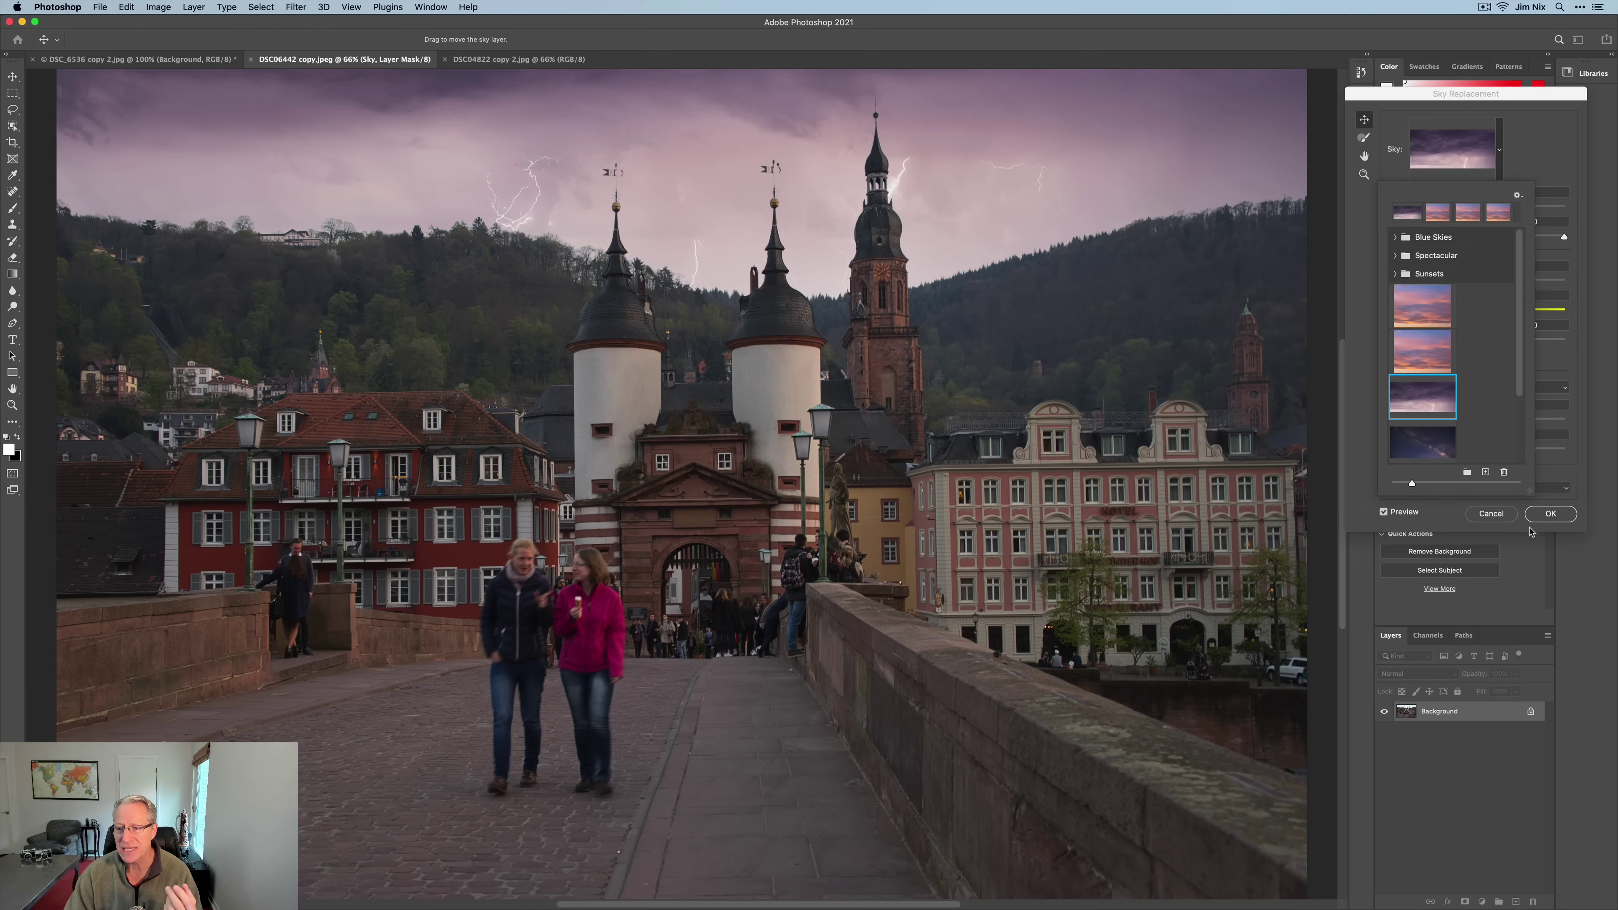
left_click(1533, 523)
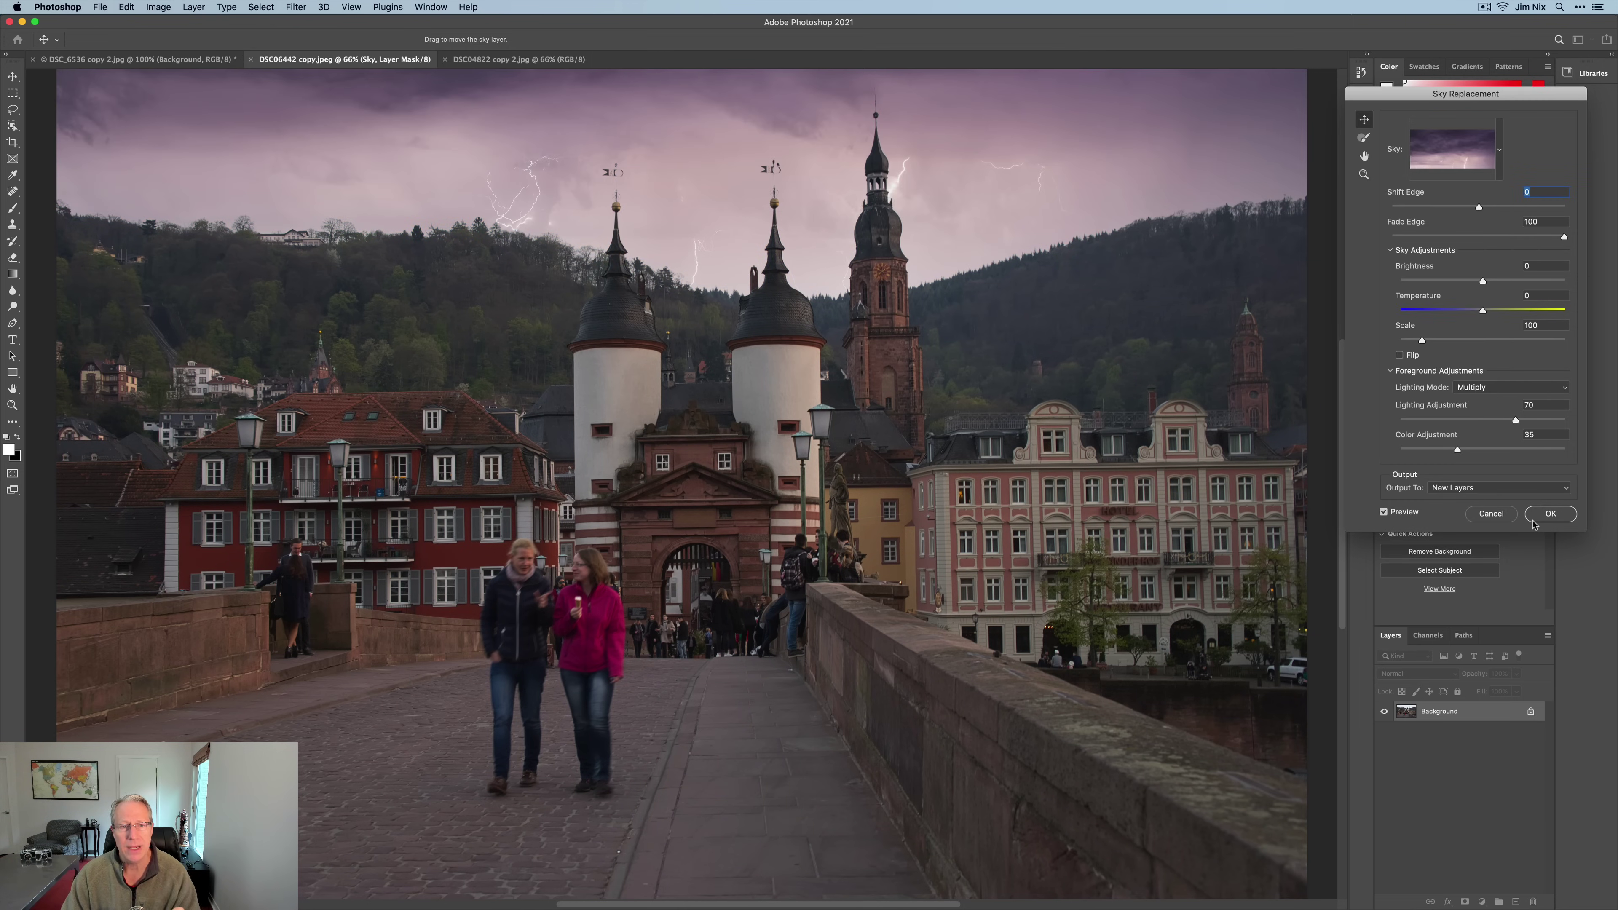
left_click(1399, 355)
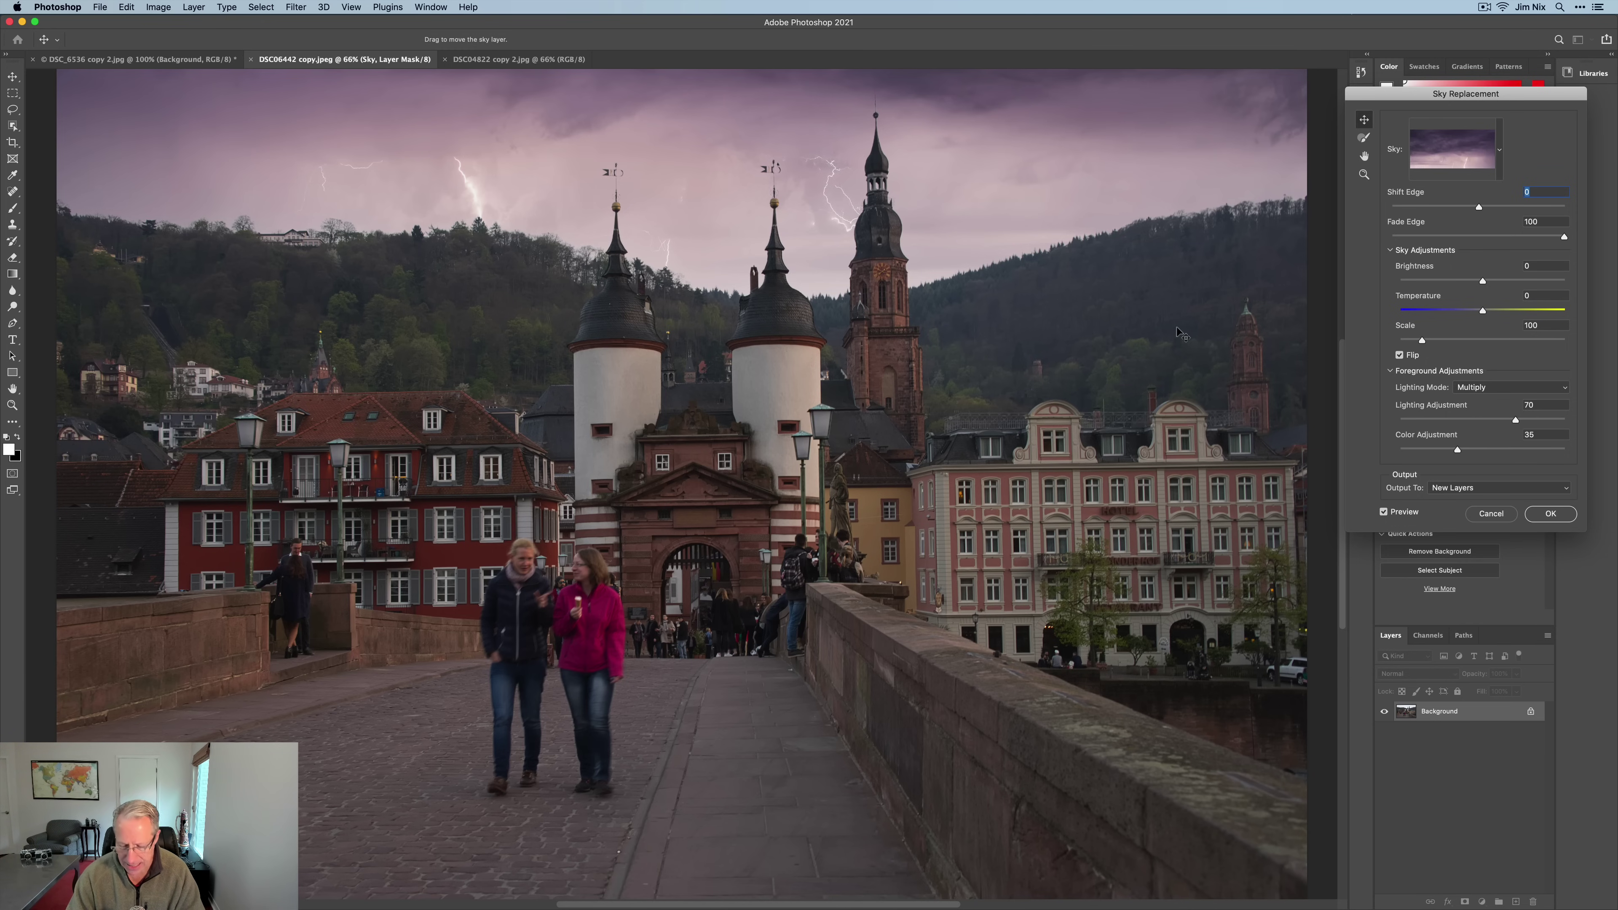
Examine the tower spires and weather vanes at 200% zoom, comparing the replaced sky with the original
key("super+equal")
key("super+equal")
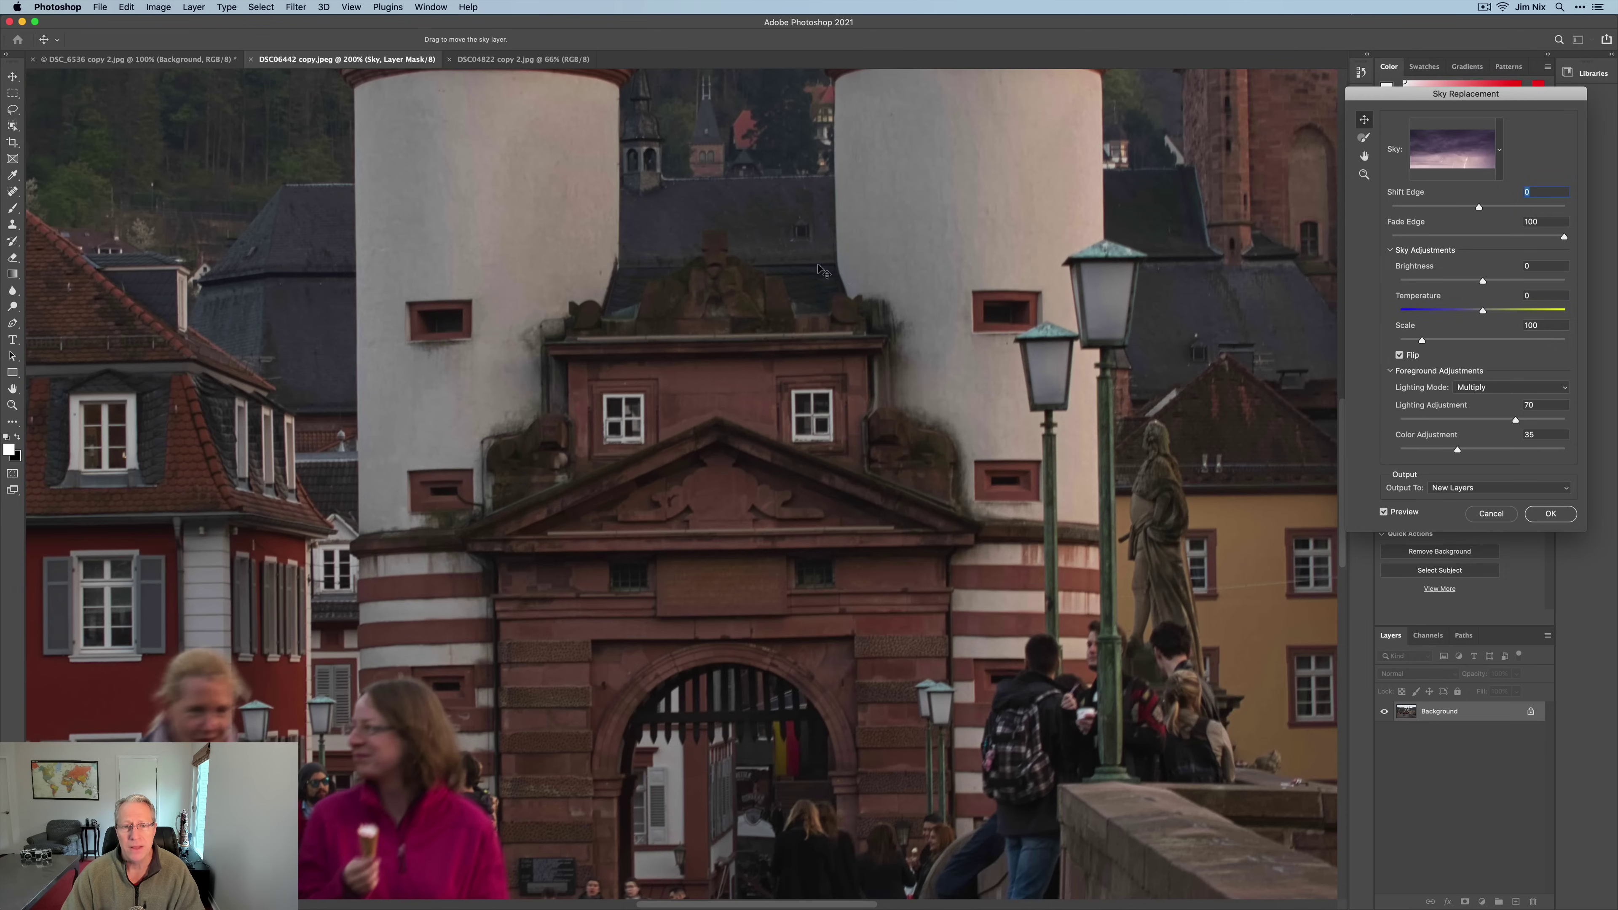
scroll(822, 271, "up", 15)
scroll(796, 306, "left", 3)
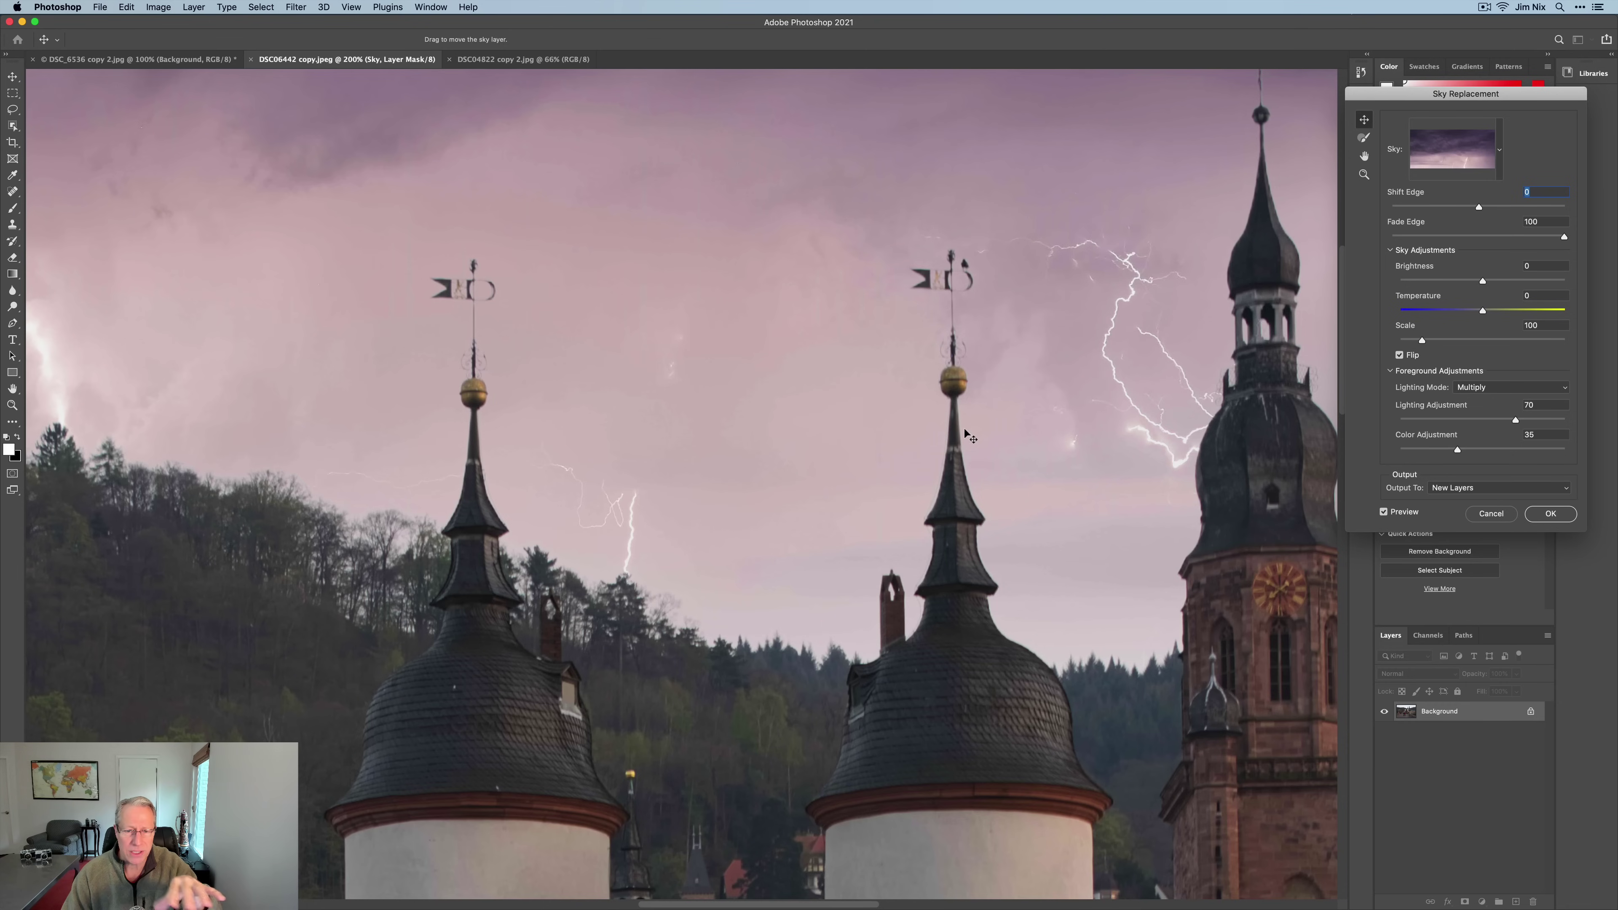
left_click(1384, 513)
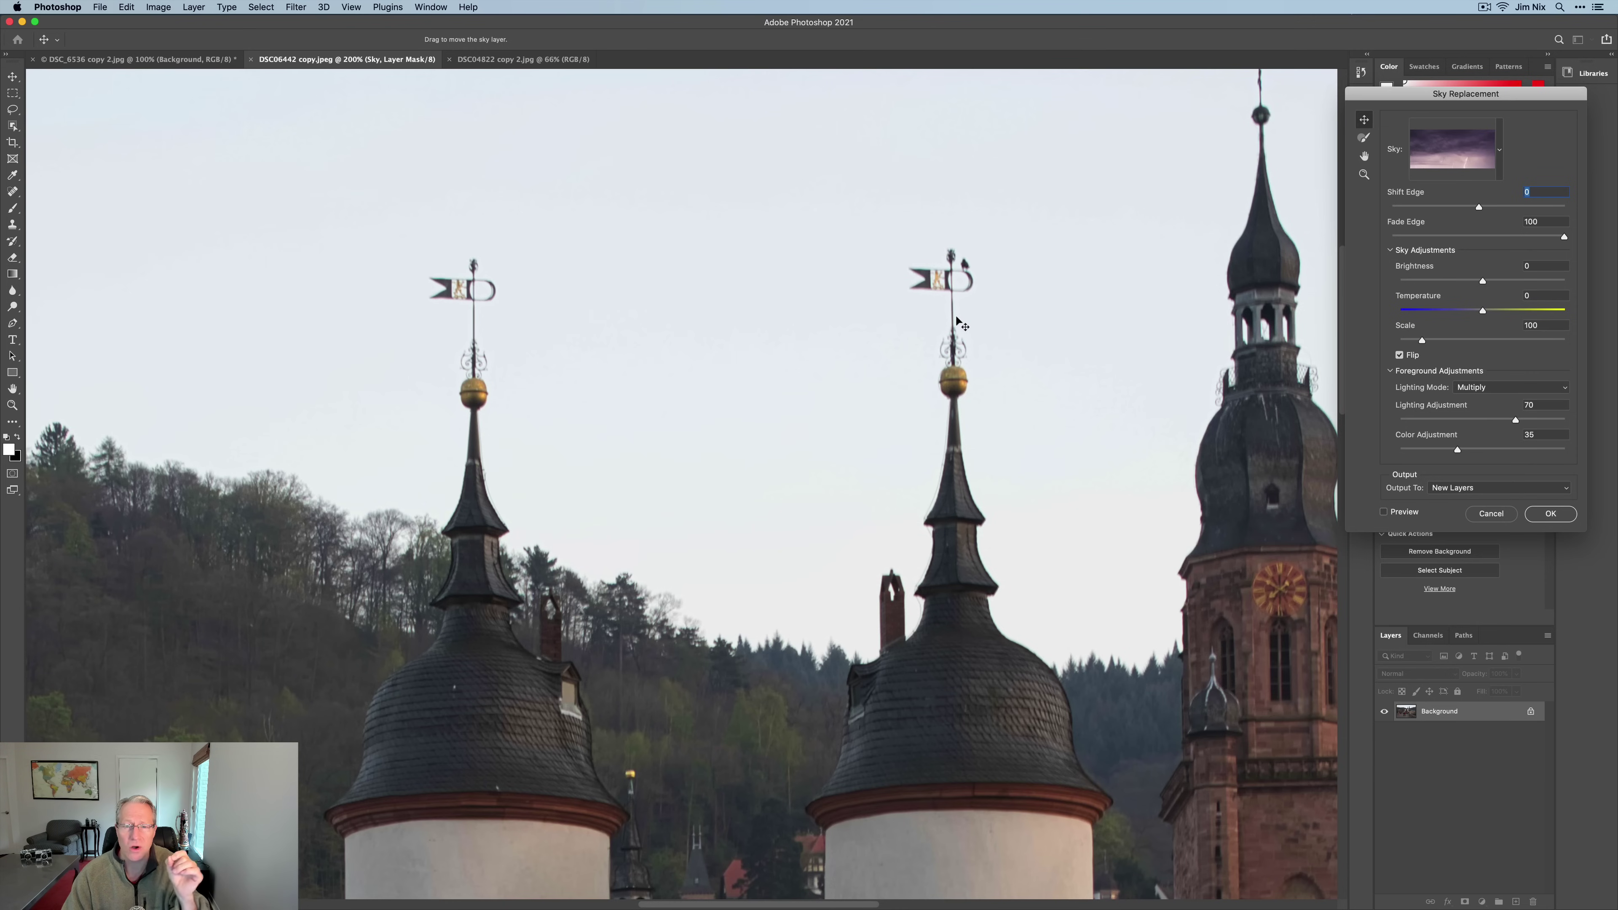
left_click(1384, 513)
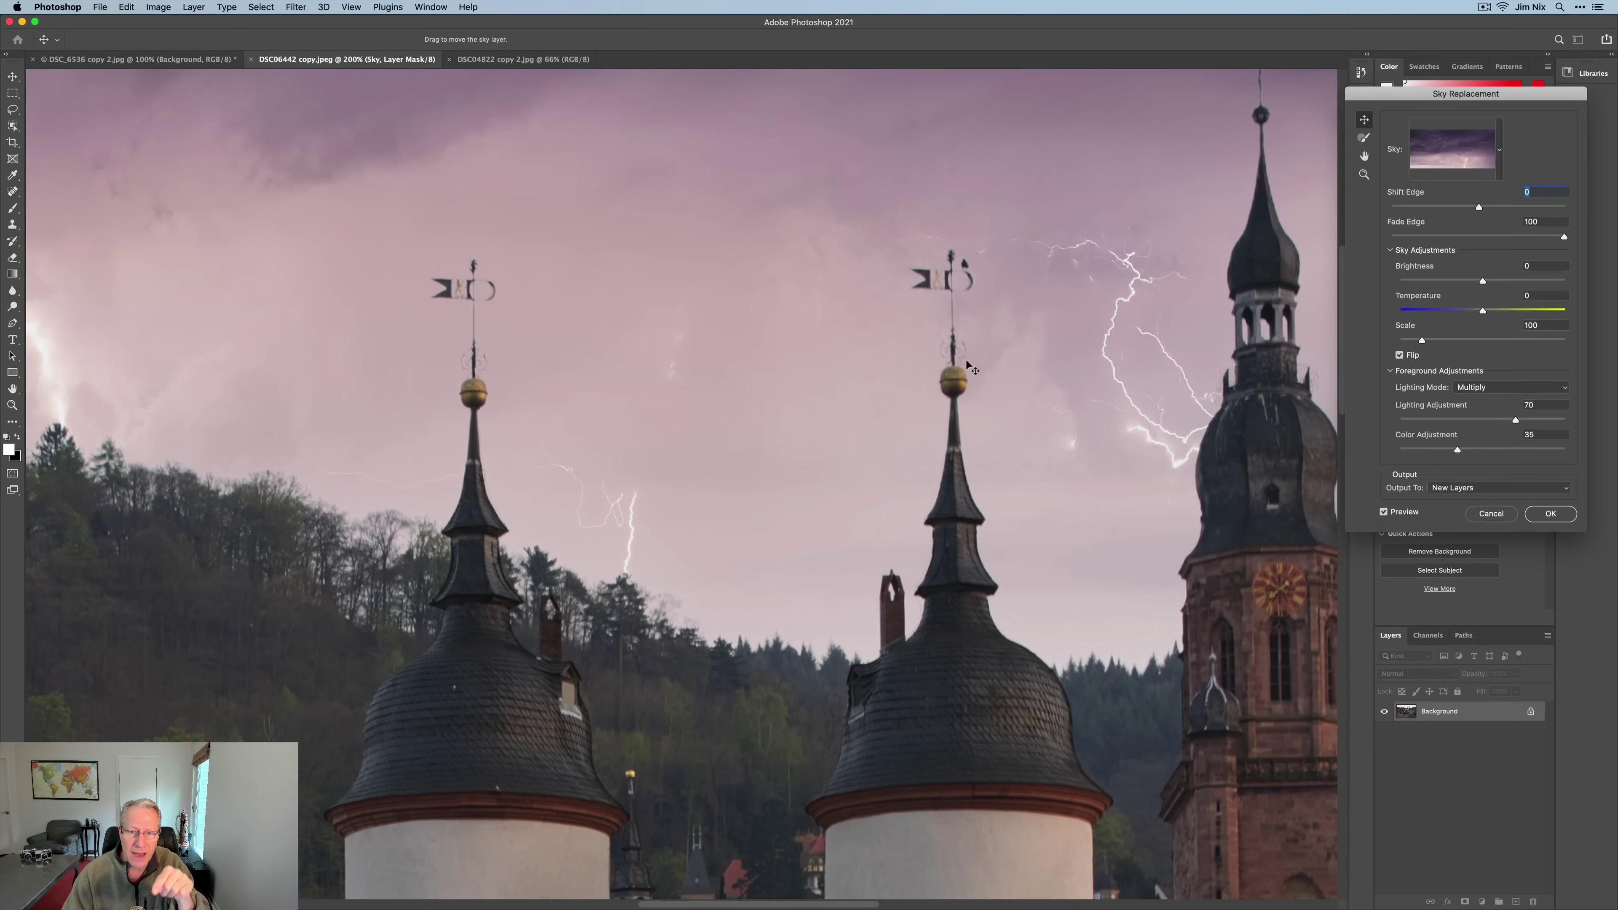
left_click(1384, 513)
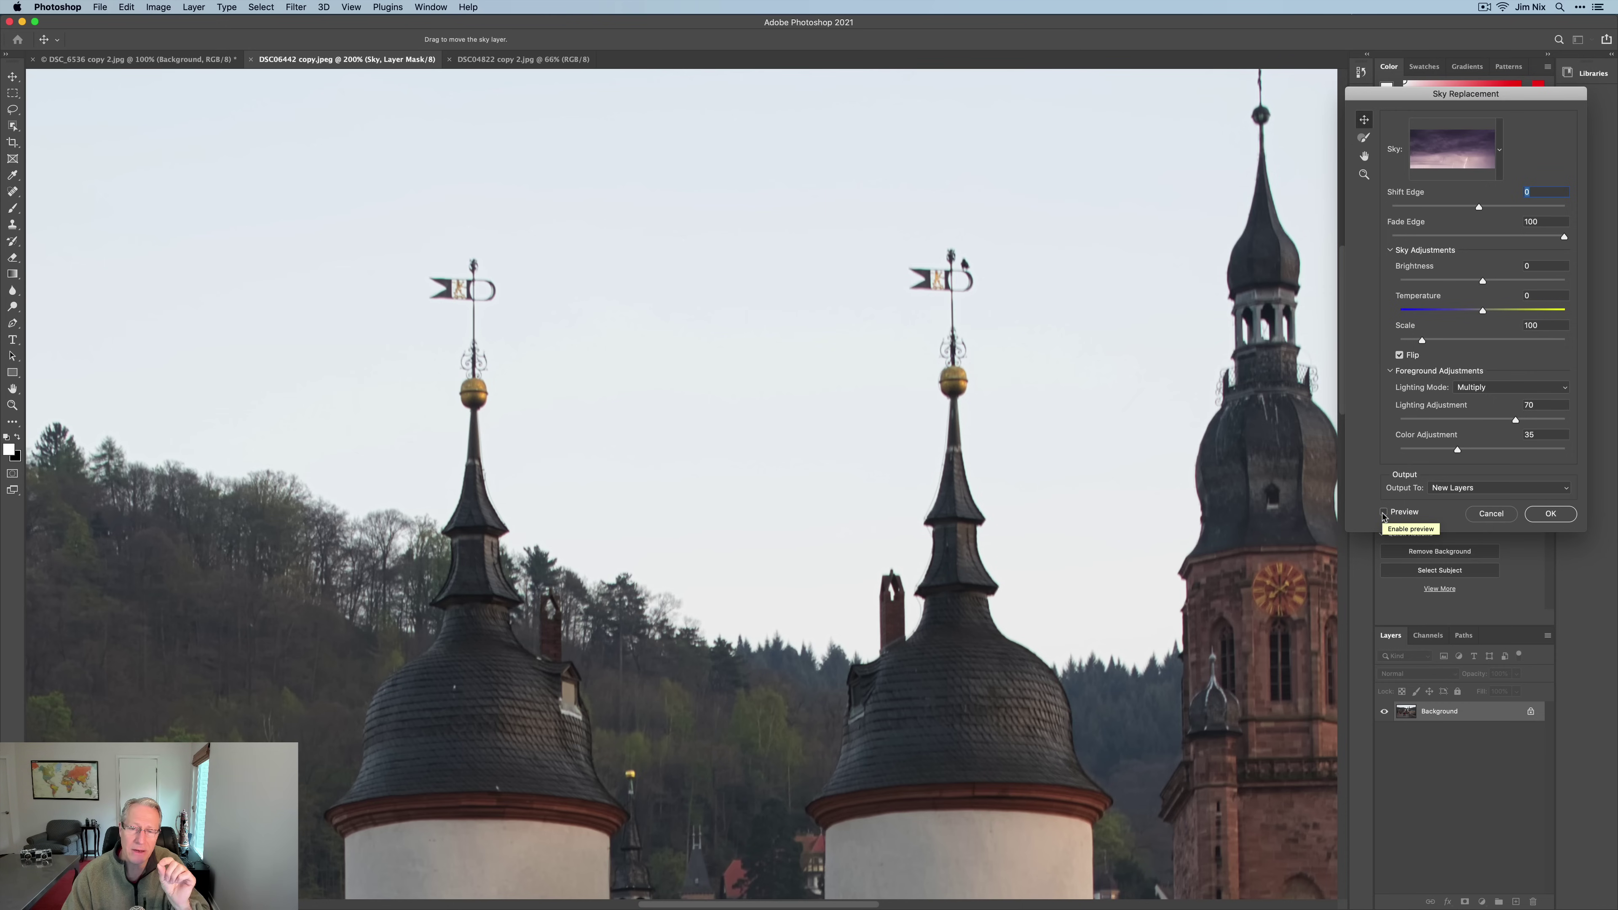
left_click(1384, 513)
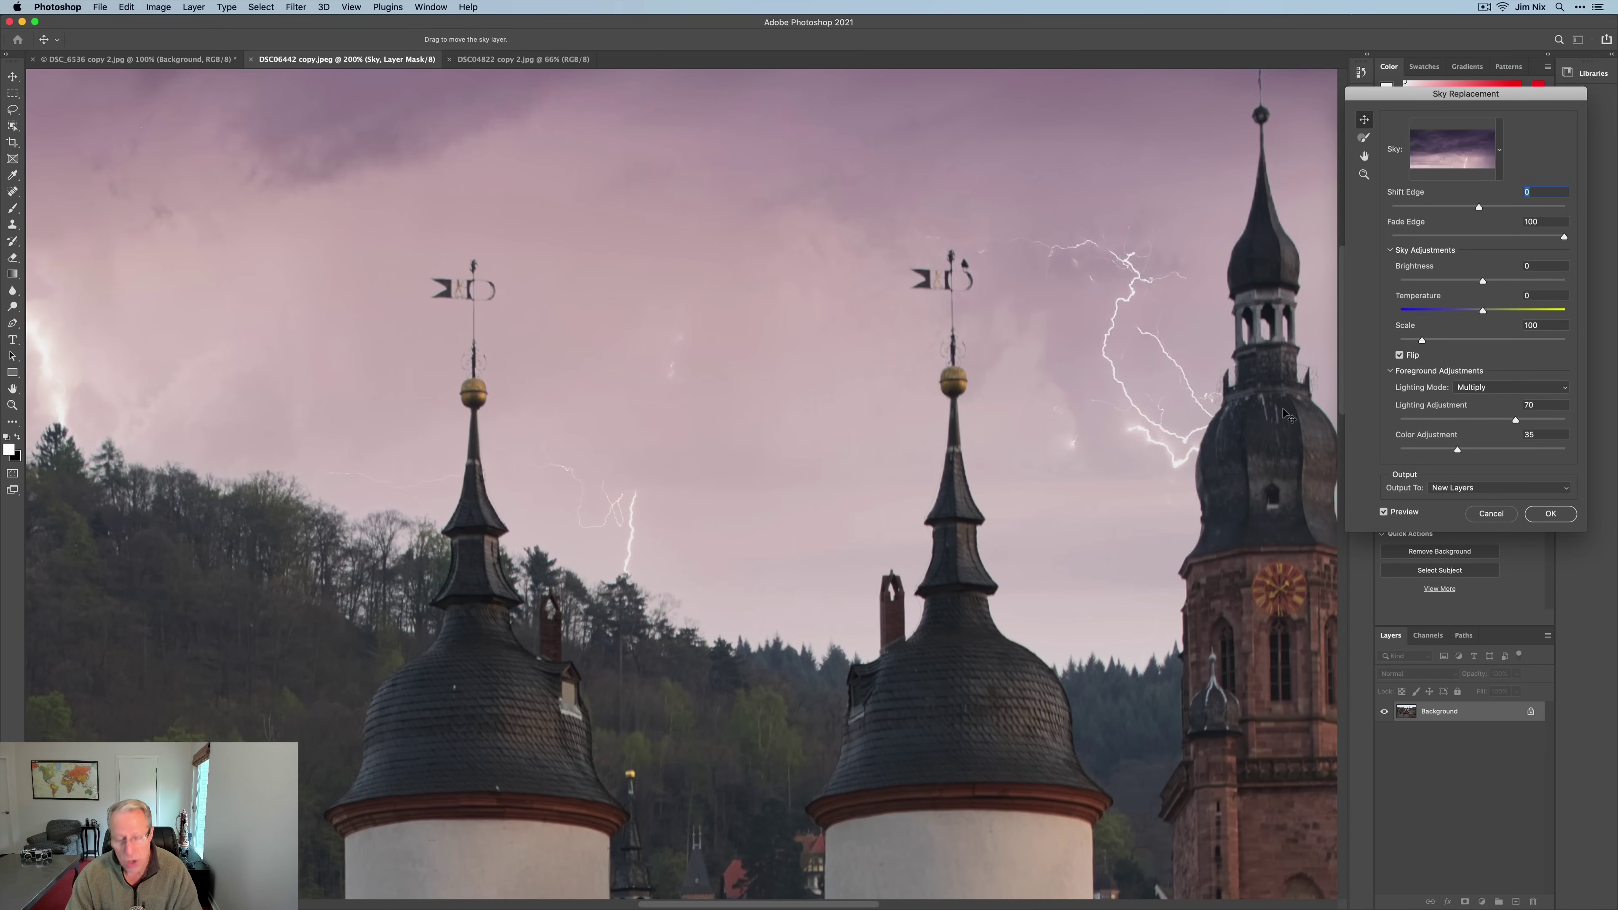
Try a Shift Edge of 43 on the lightning sky with the photo viewed at 66.7%
key("super+minus")
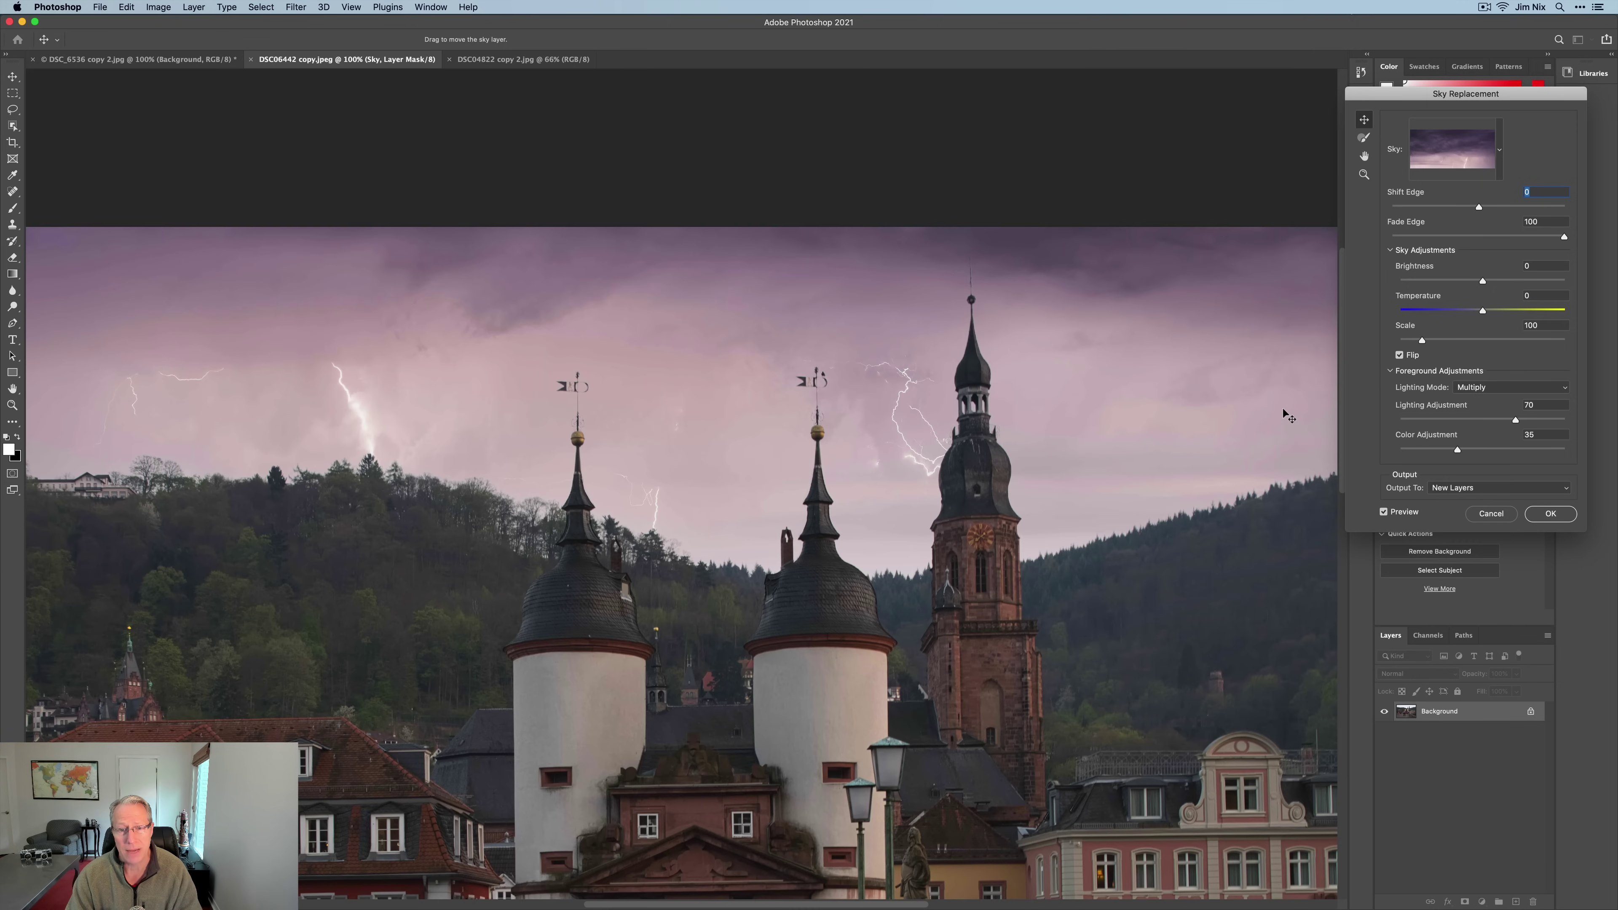
key("super+minus")
scroll(1058, 487, "down", 3)
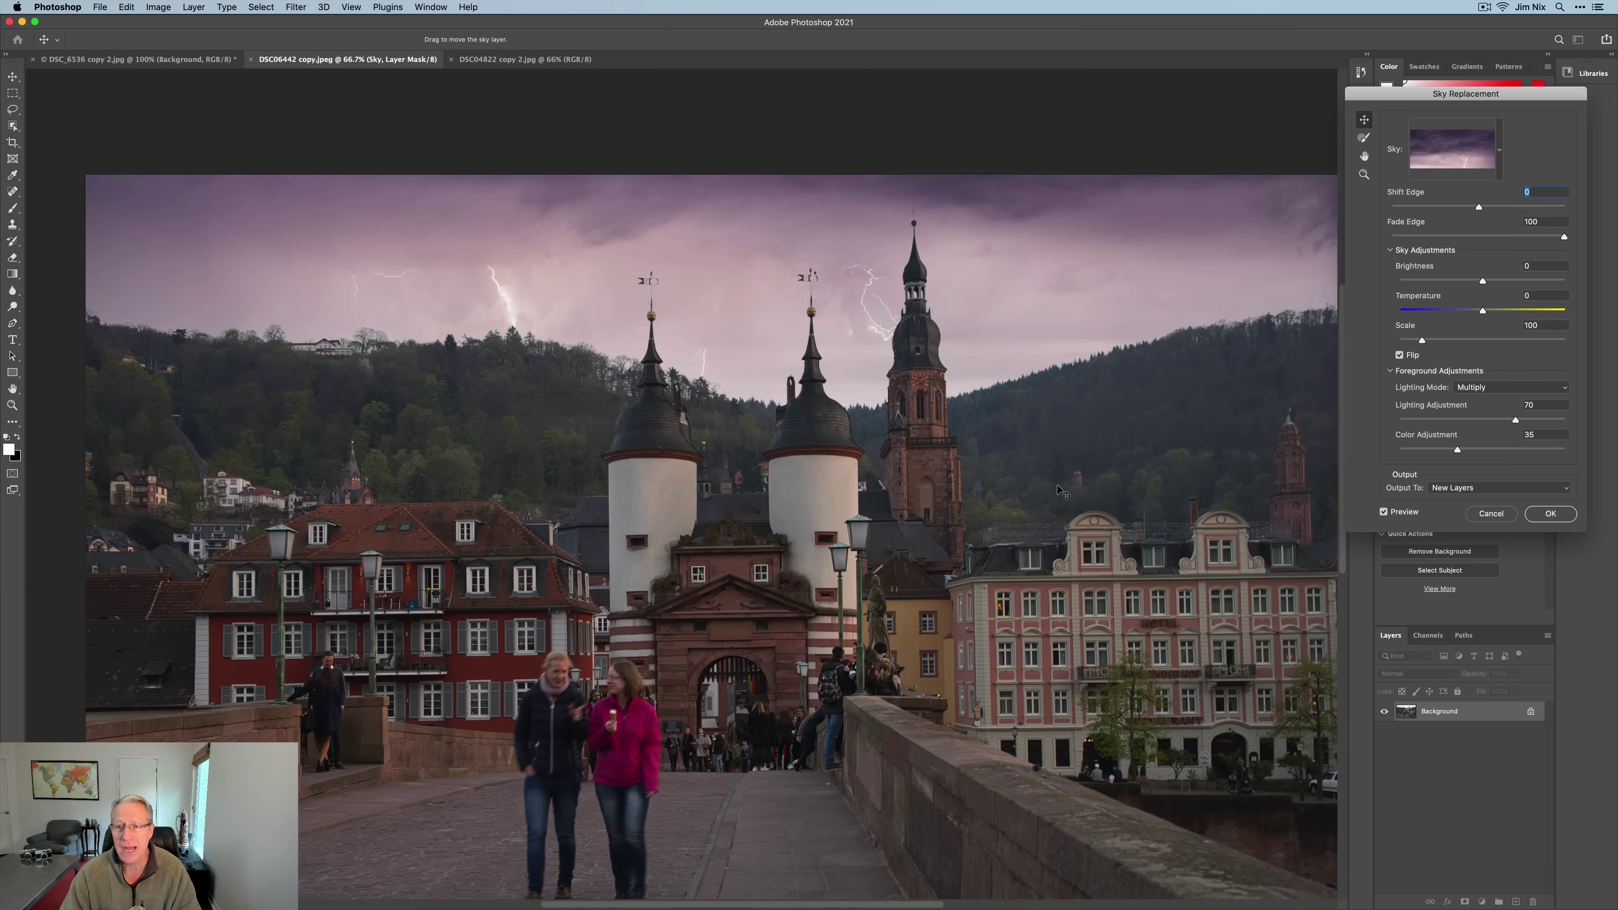
scroll(1057, 487, "down", 3)
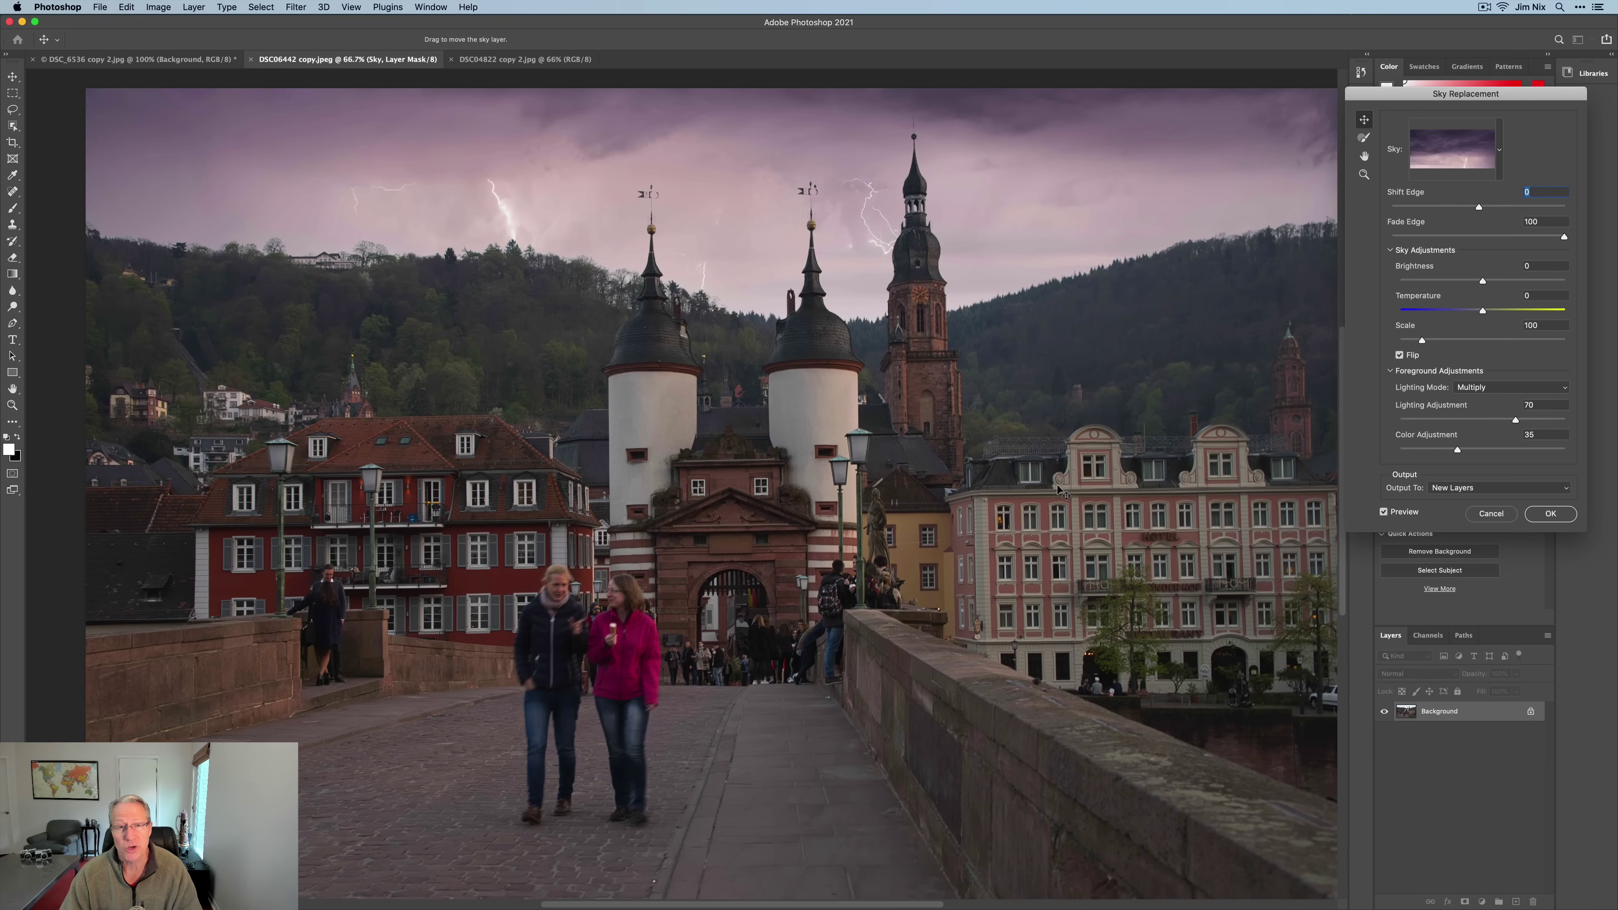
scroll(1057, 487, "down", 1)
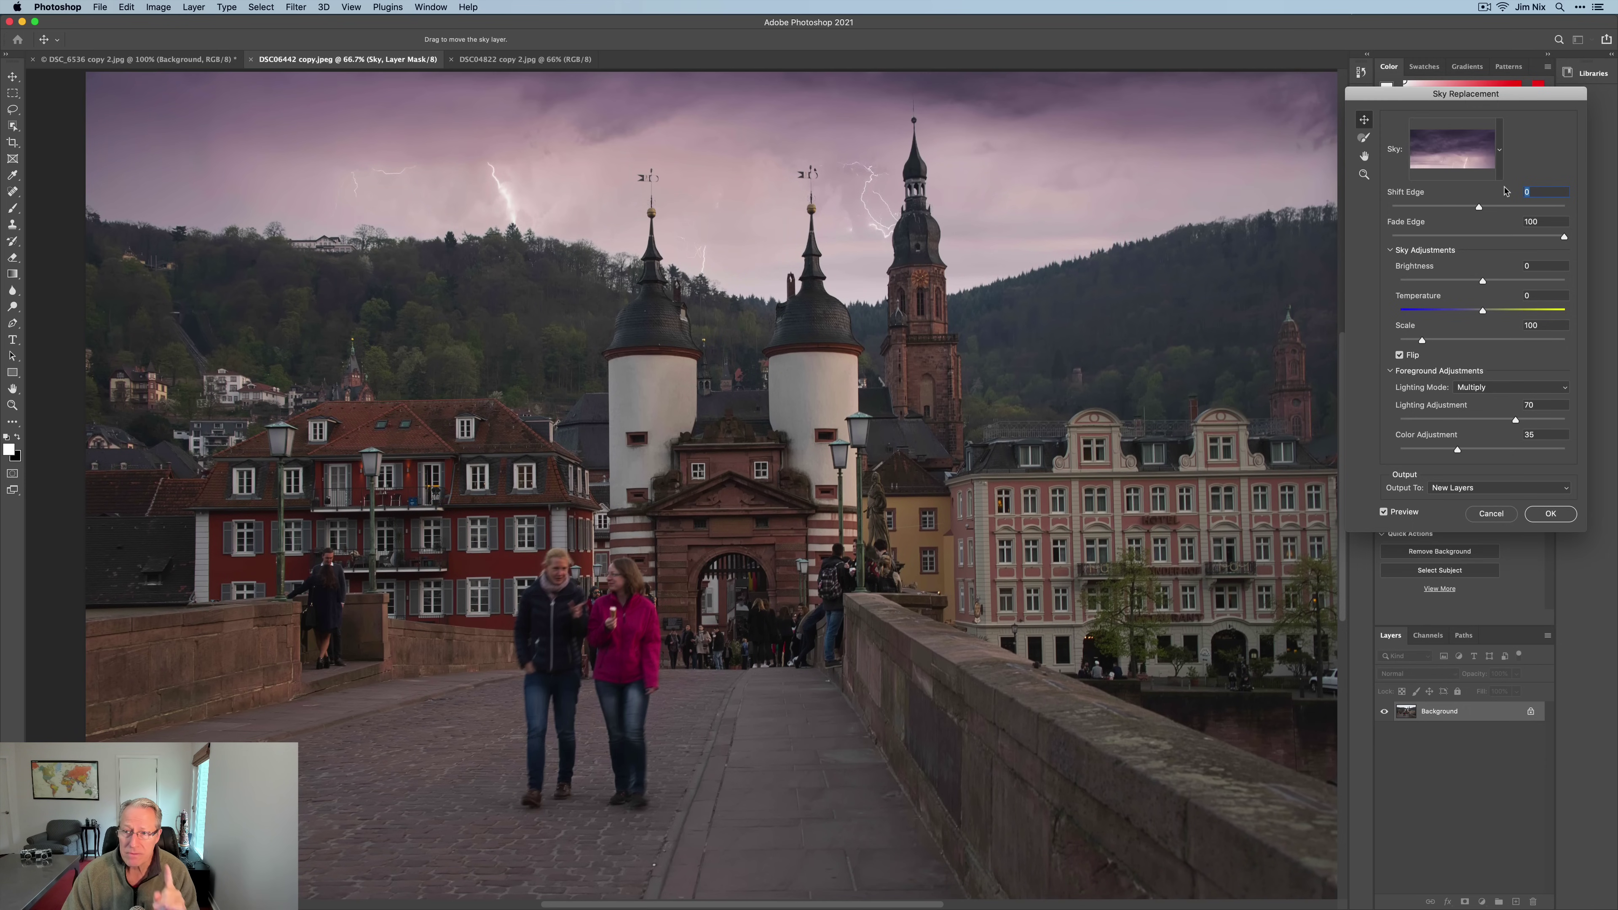
left_click_drag(1479, 207, 1516, 208)
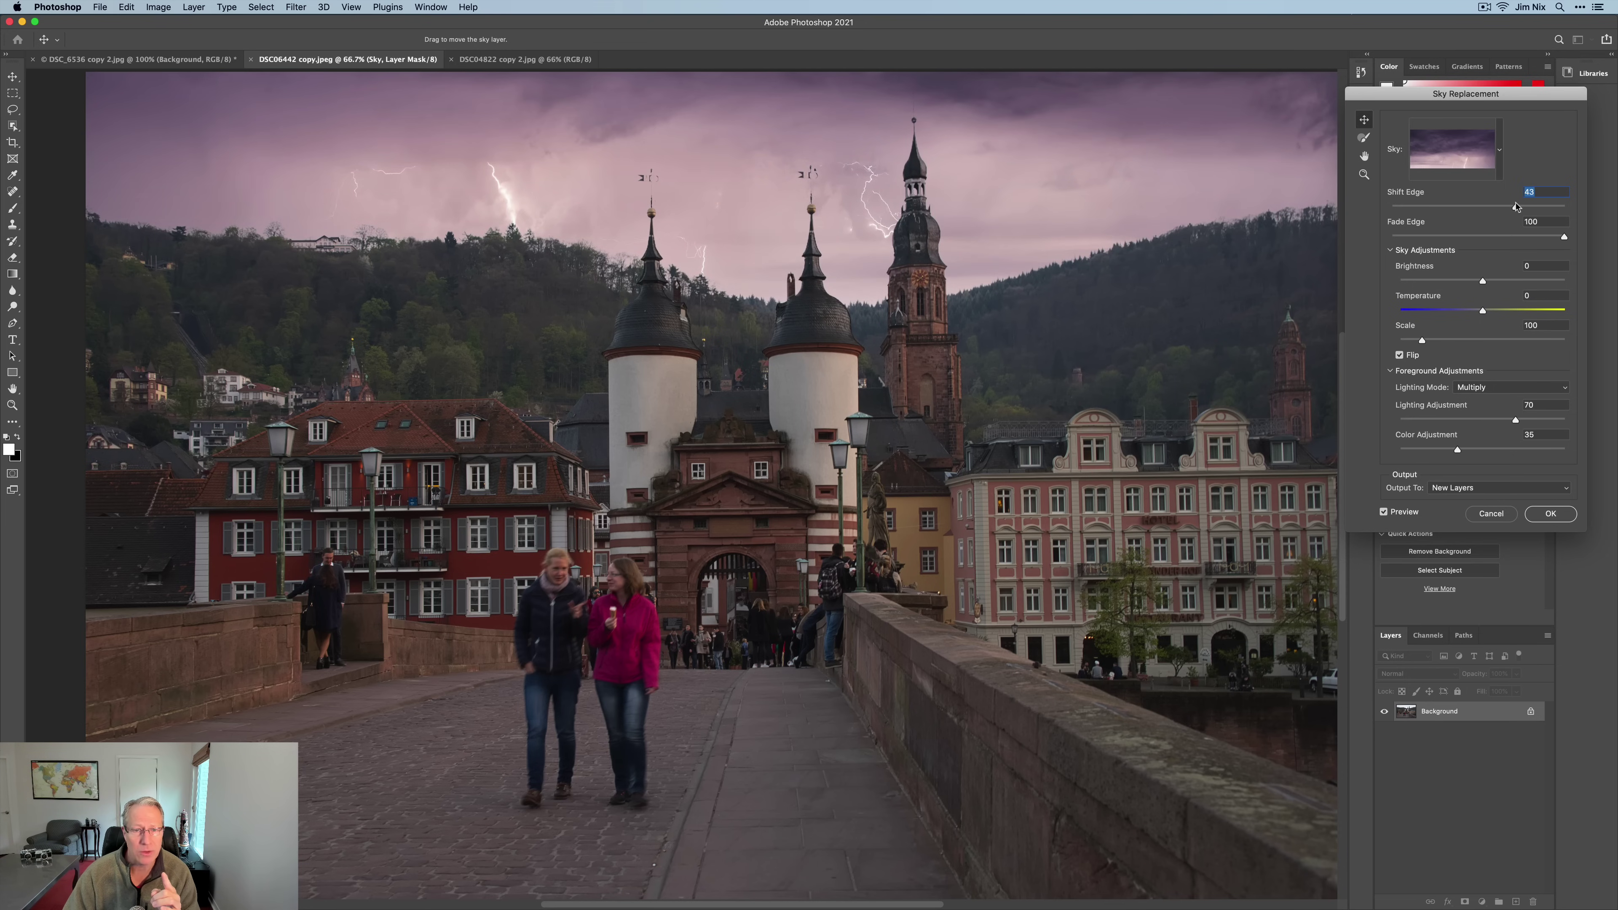
Refine the sky's border around the tower tops at 200% zoom, with Shift Edge at -4 and Fade Edge at 68
key("super+equal")
key("super+equal")
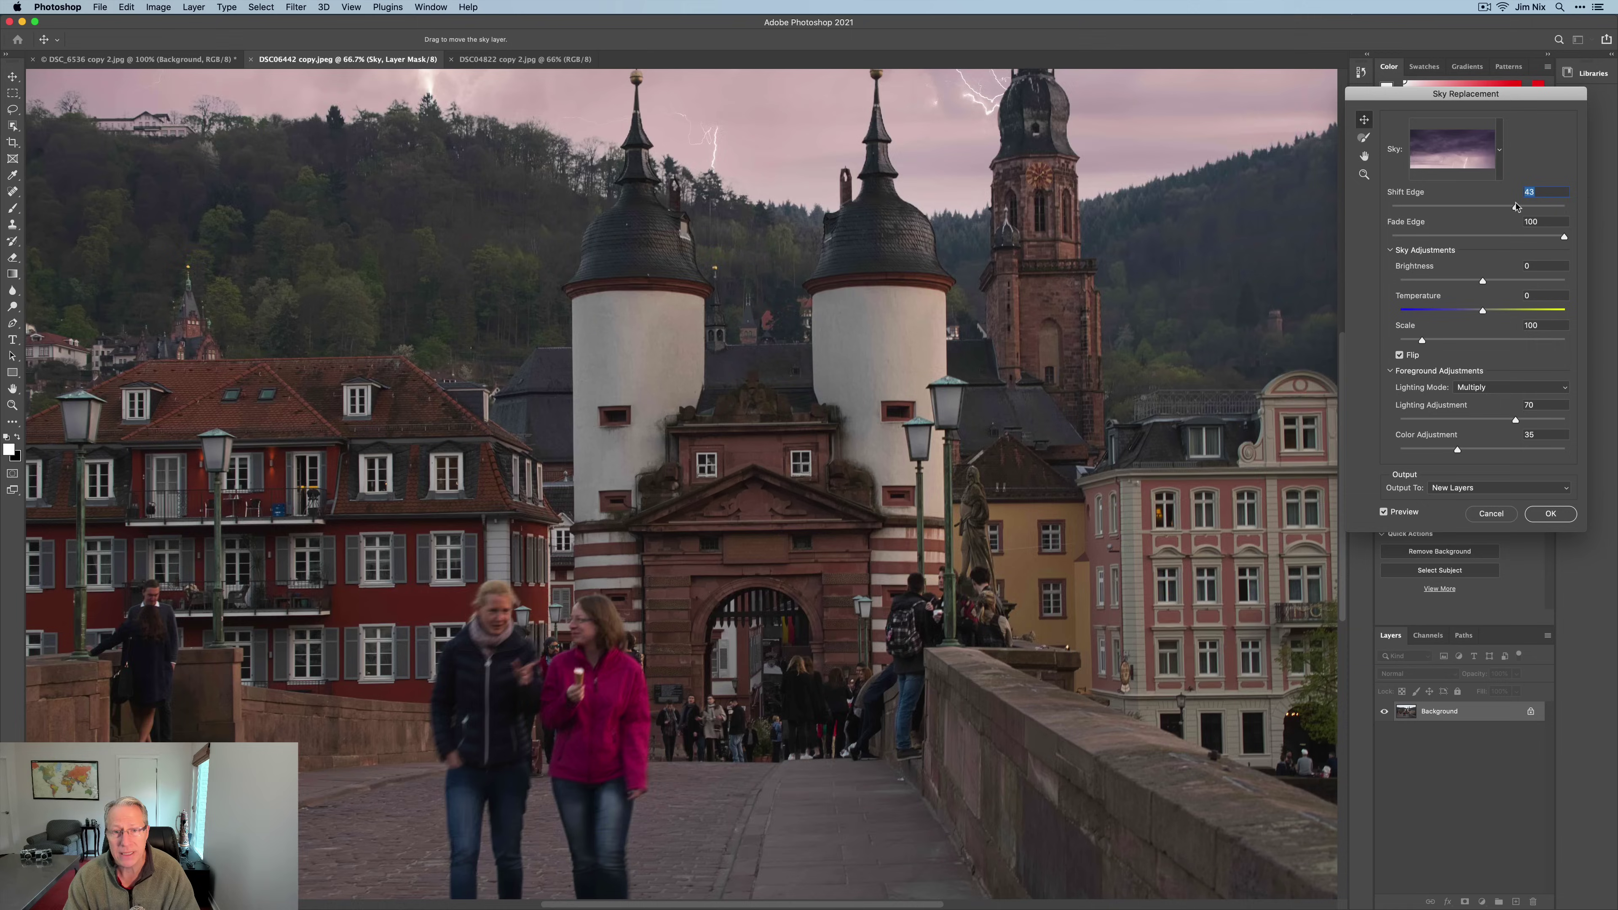
scroll(1169, 382, "up", 3)
scroll(1168, 382, "up", 10)
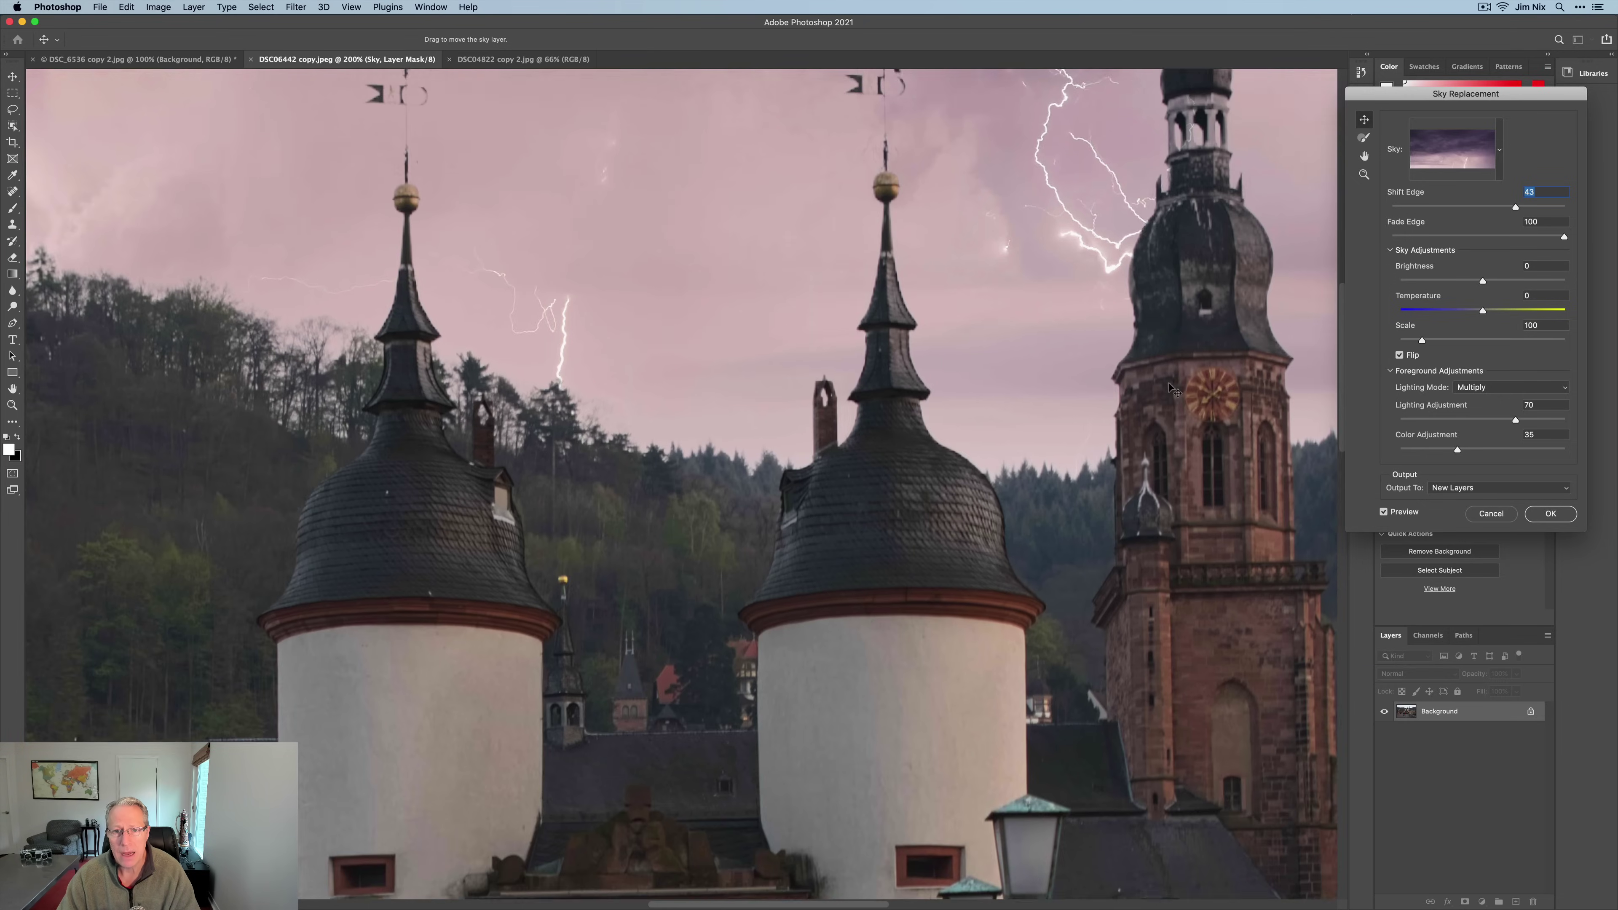
left_click_drag(1516, 208, 1474, 207)
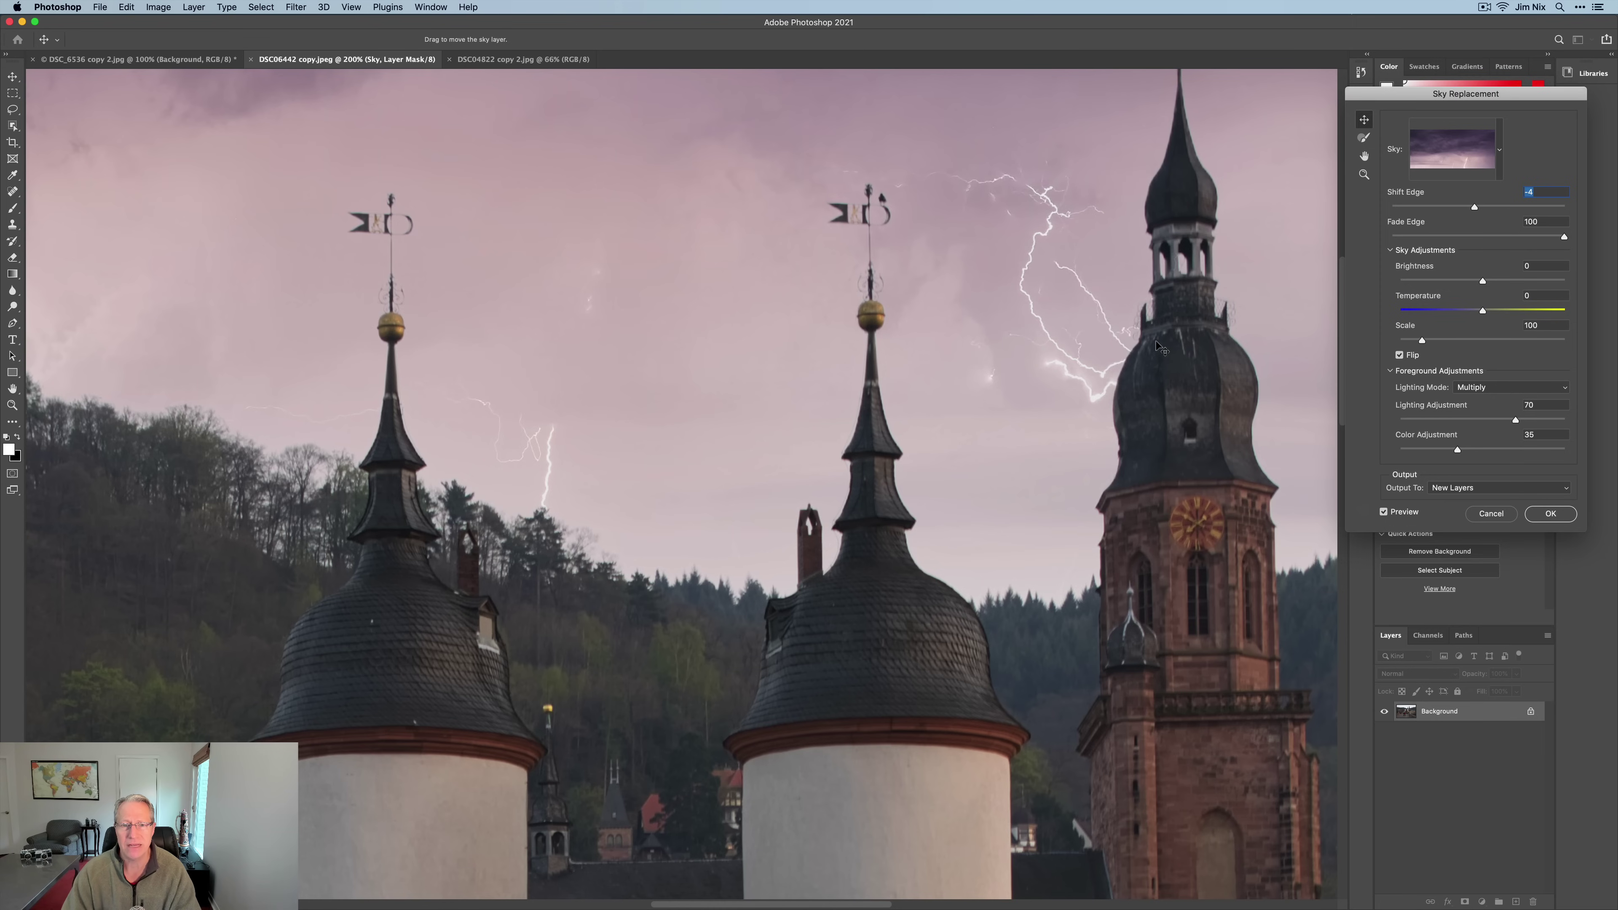
left_click(1509, 238)
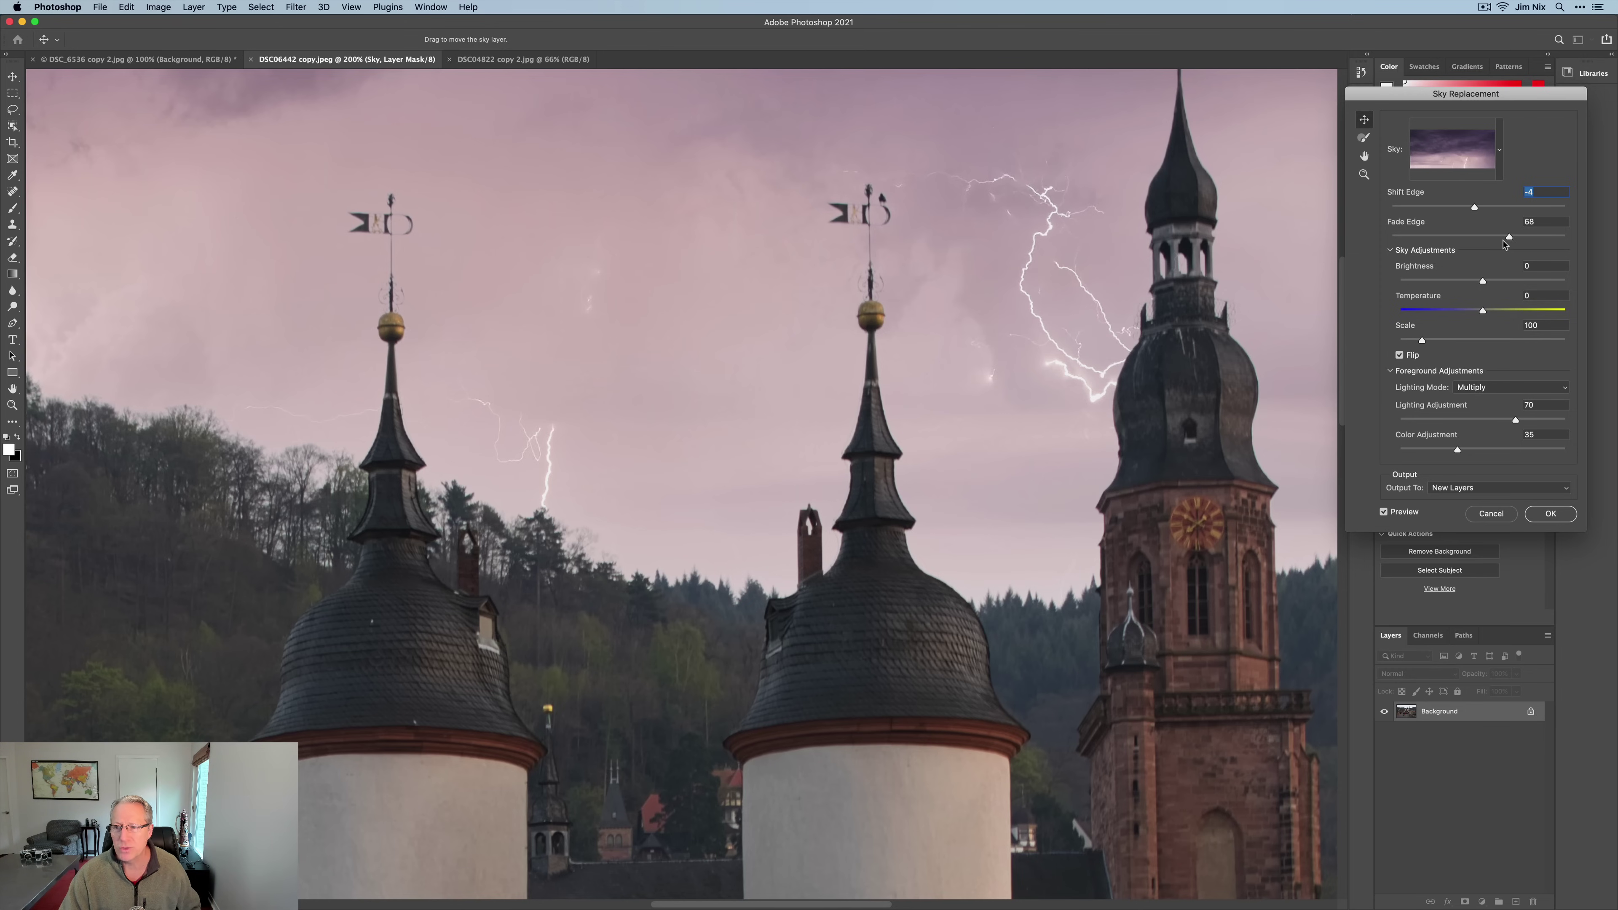
Raise the lightning sky's Fade Edge to 80
mouse_move(1509, 241)
left_mouse_down()
mouse_move(1453, 239)
mouse_move(1532, 233)
left_mouse_up()
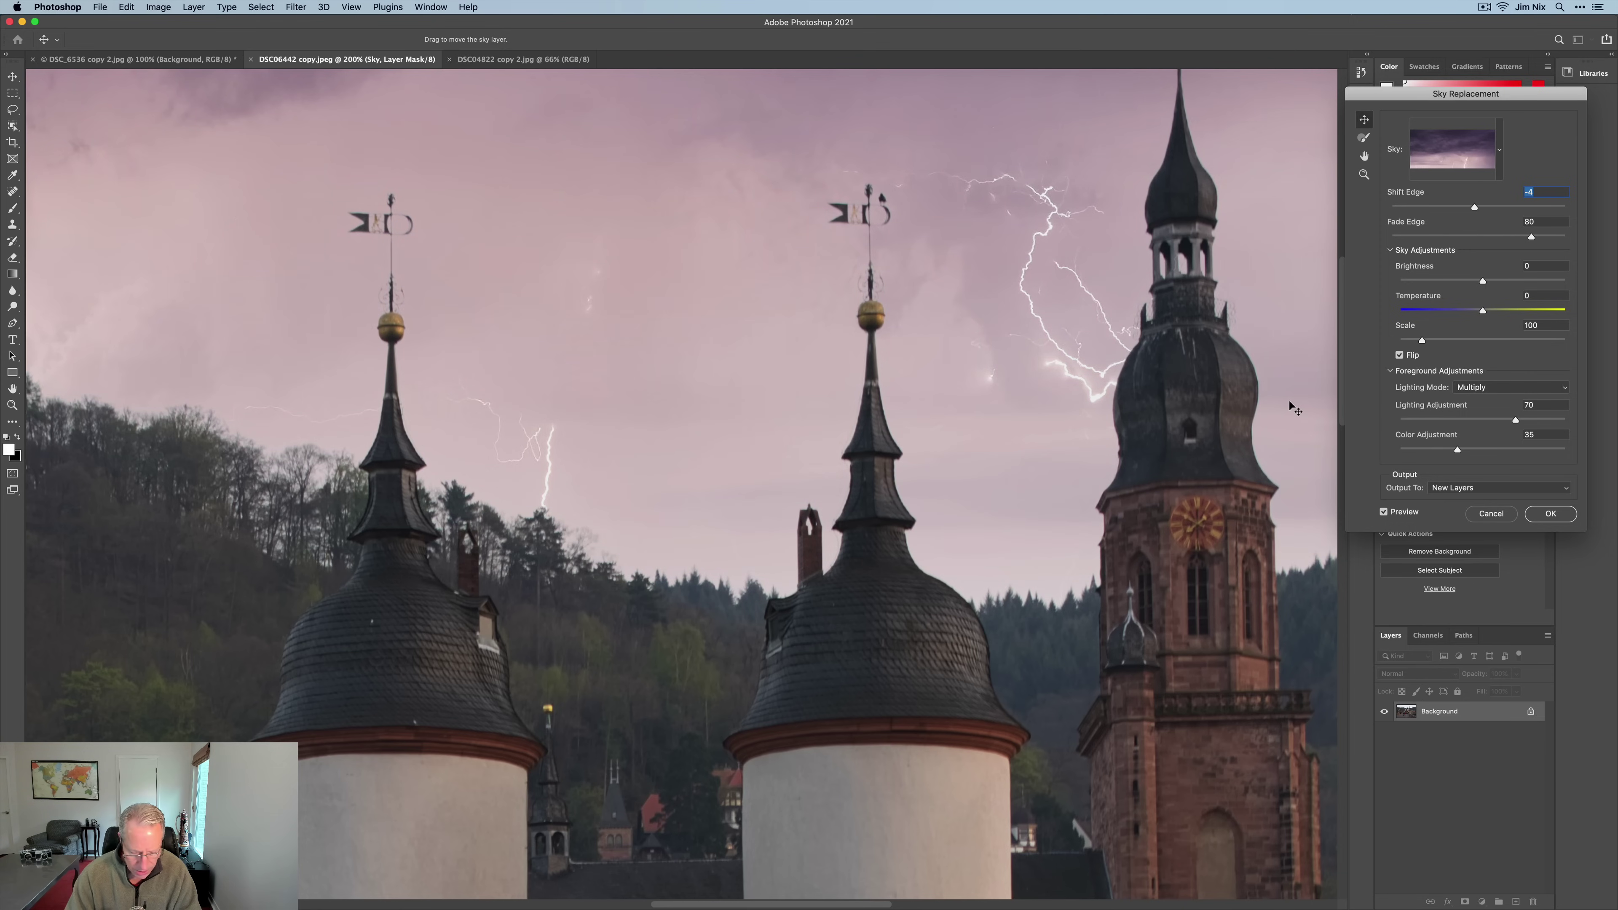
scroll(1289, 408, "down", 5)
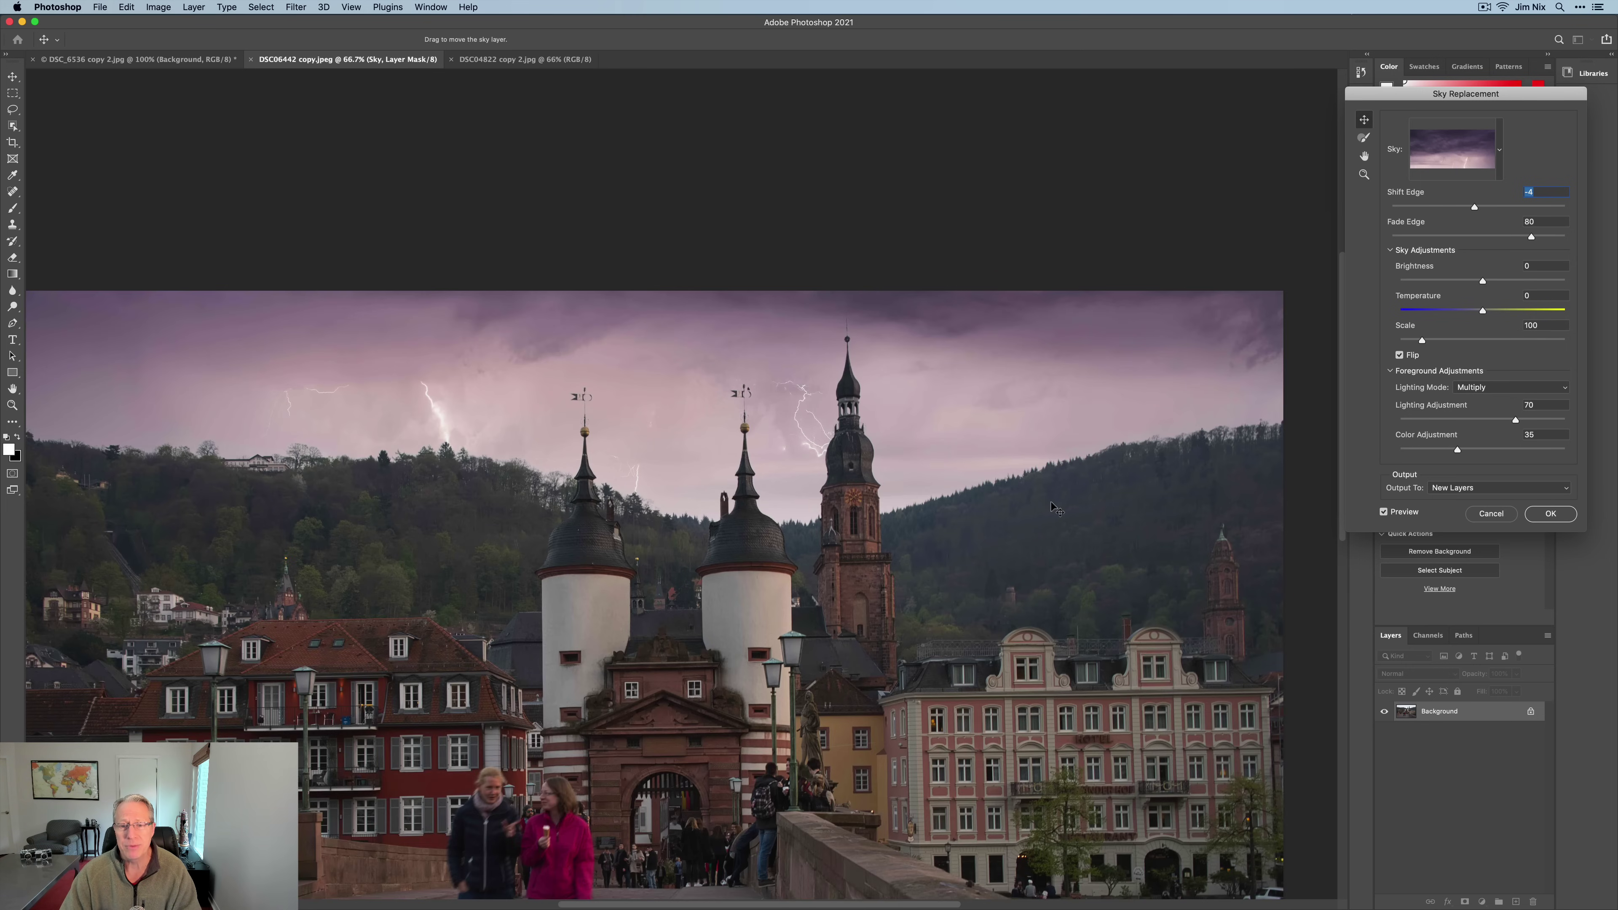
scroll(1069, 507, "down", 10)
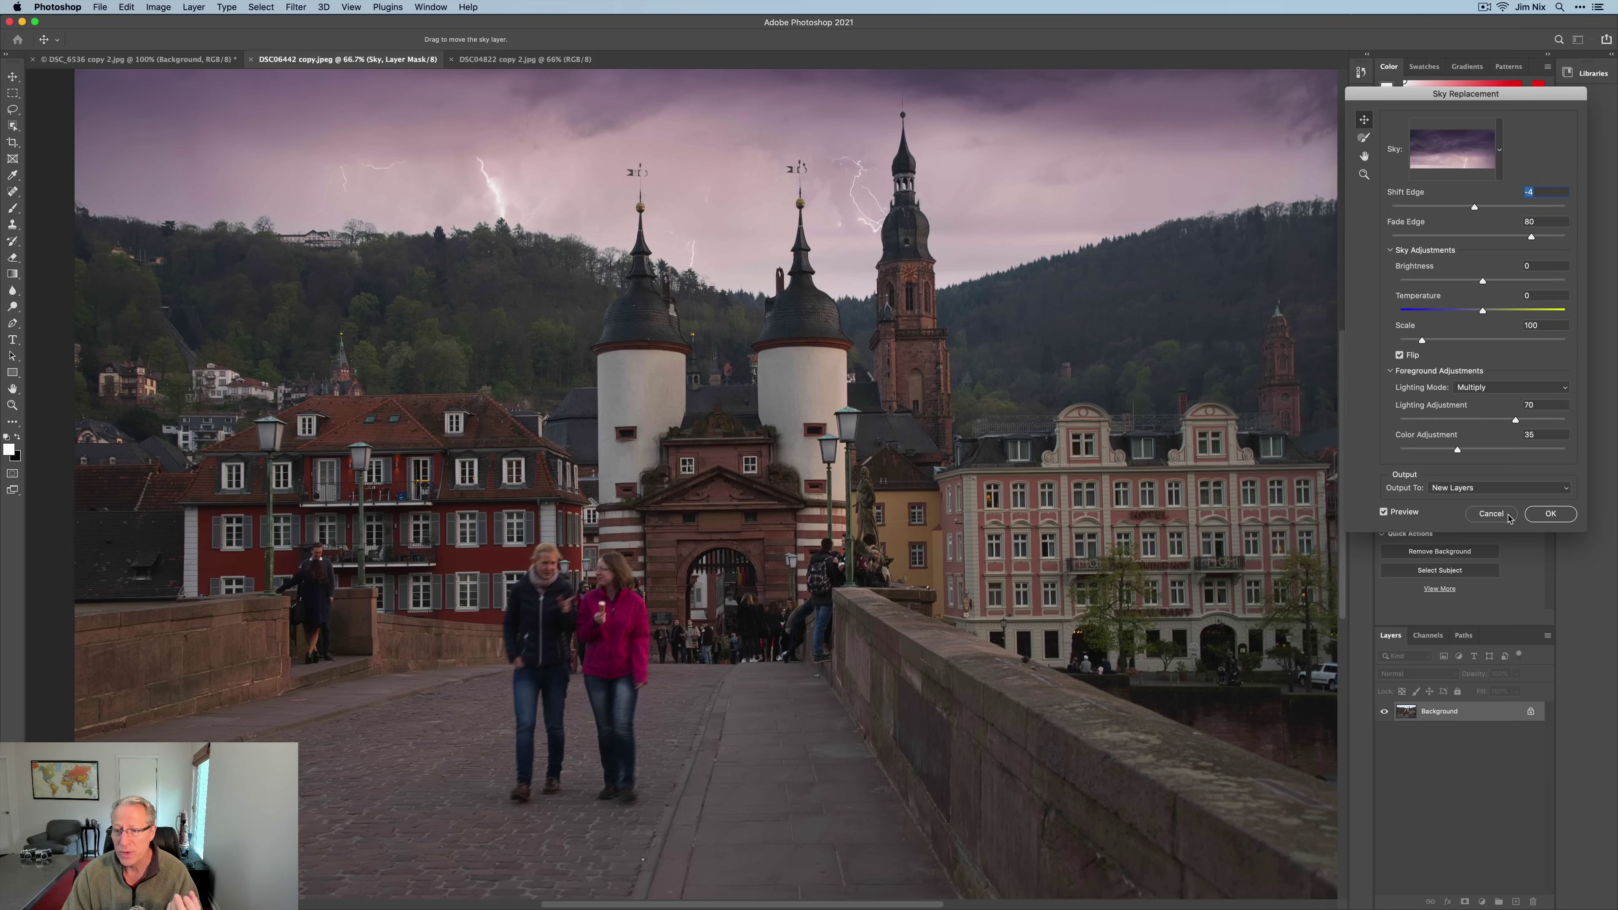
Set the foreground Color Adjustment to 82, compare with the original photo, and apply the sky replacement as new layers
left_click_drag(1458, 450, 1536, 447)
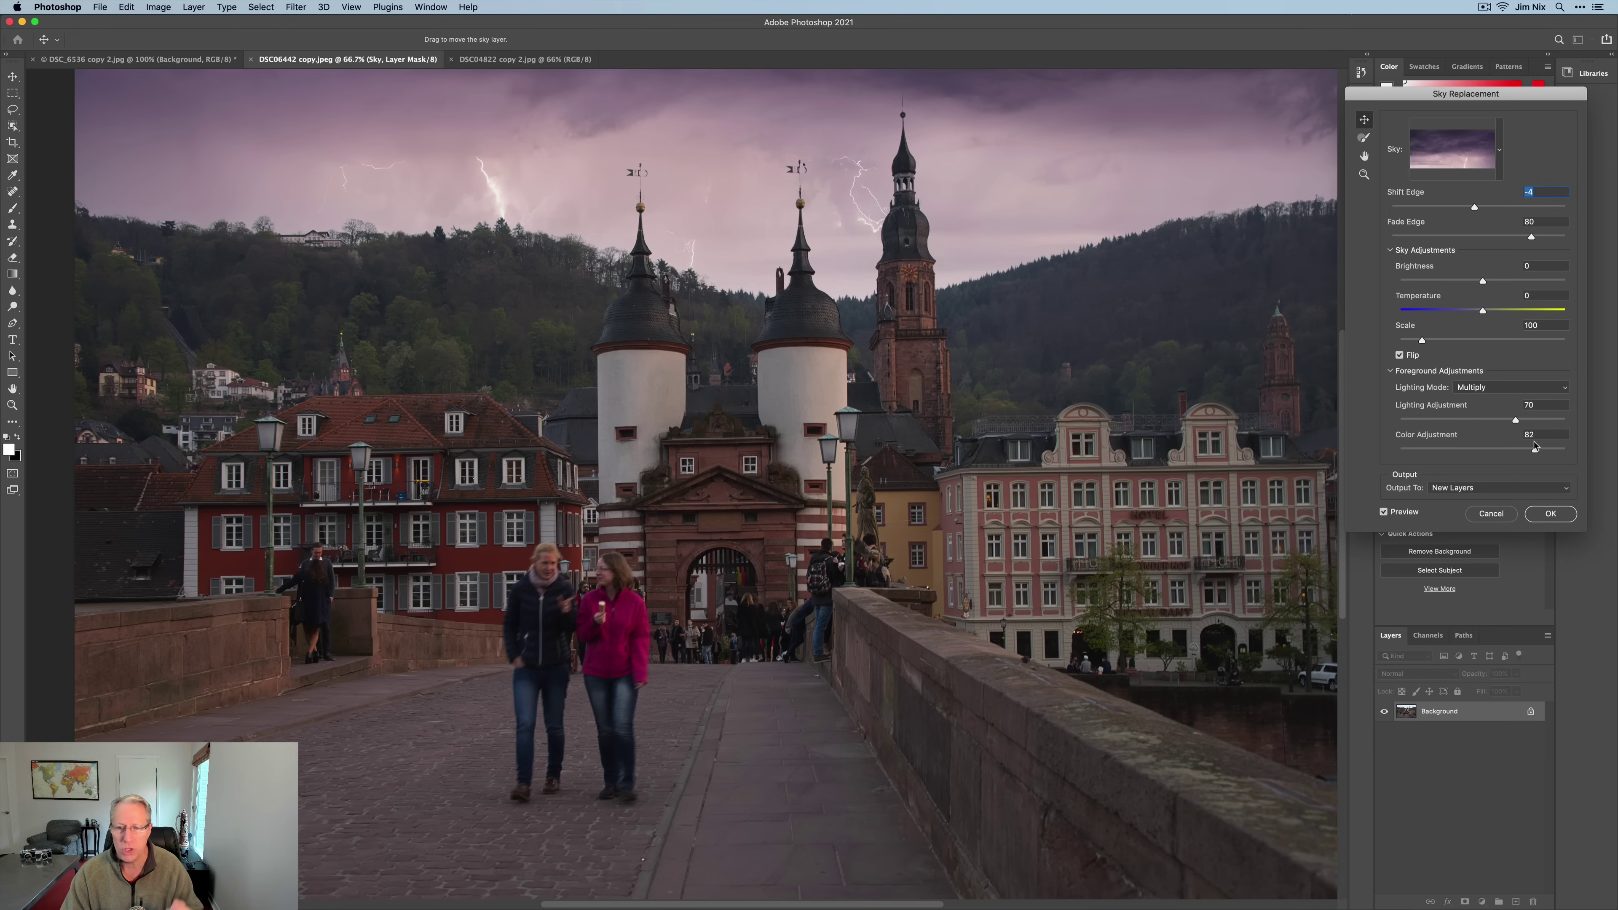
left_click(1385, 512)
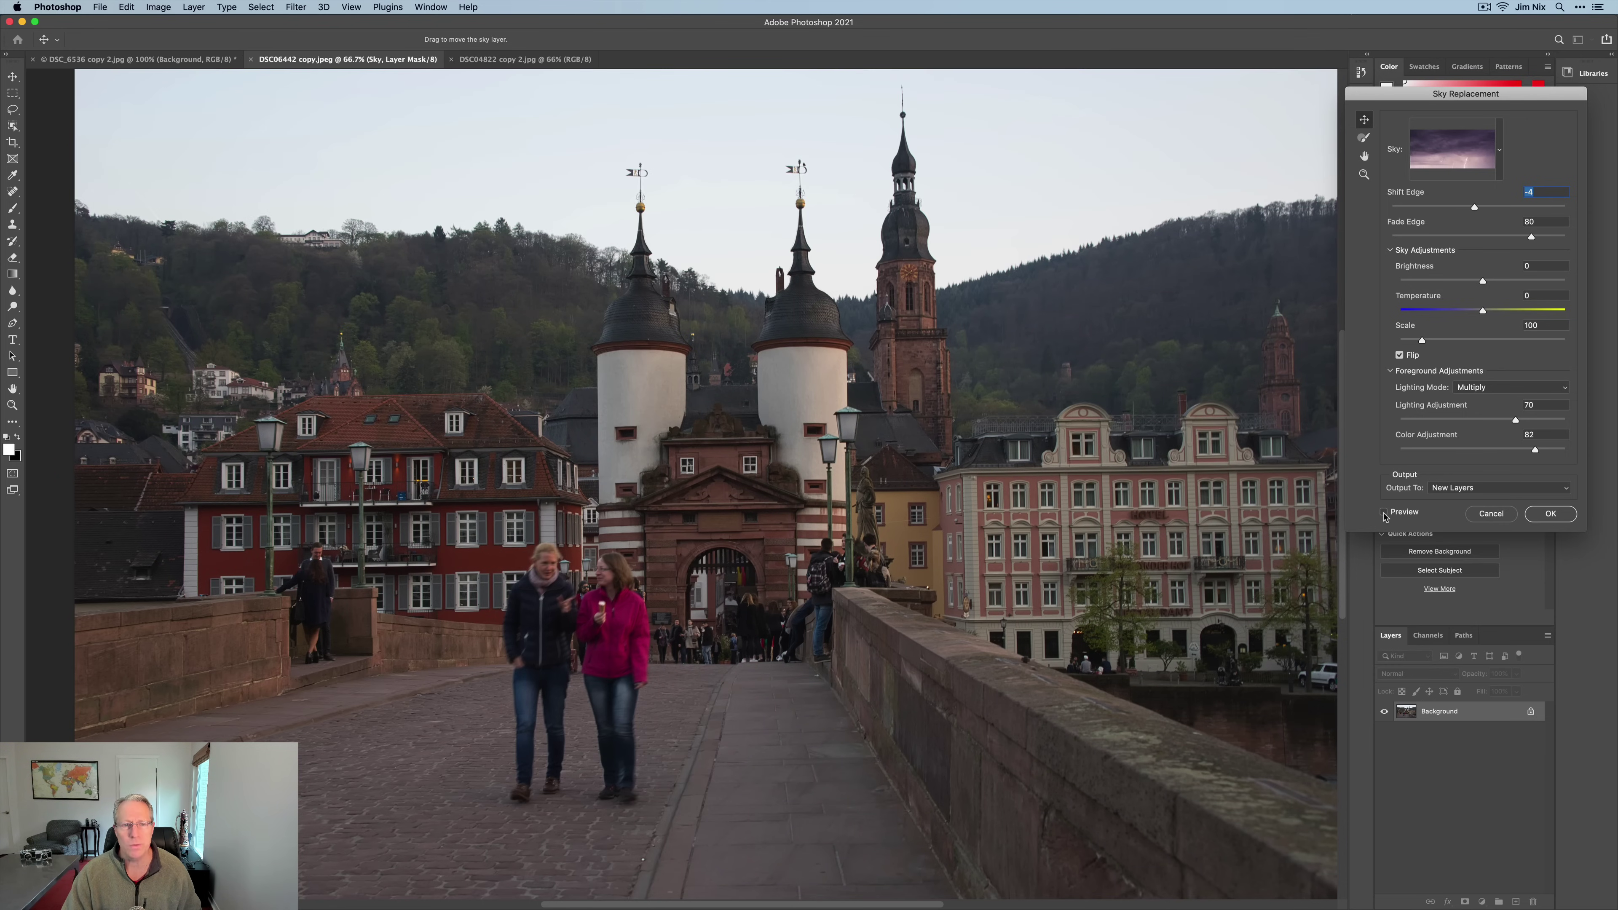
left_click(1386, 514)
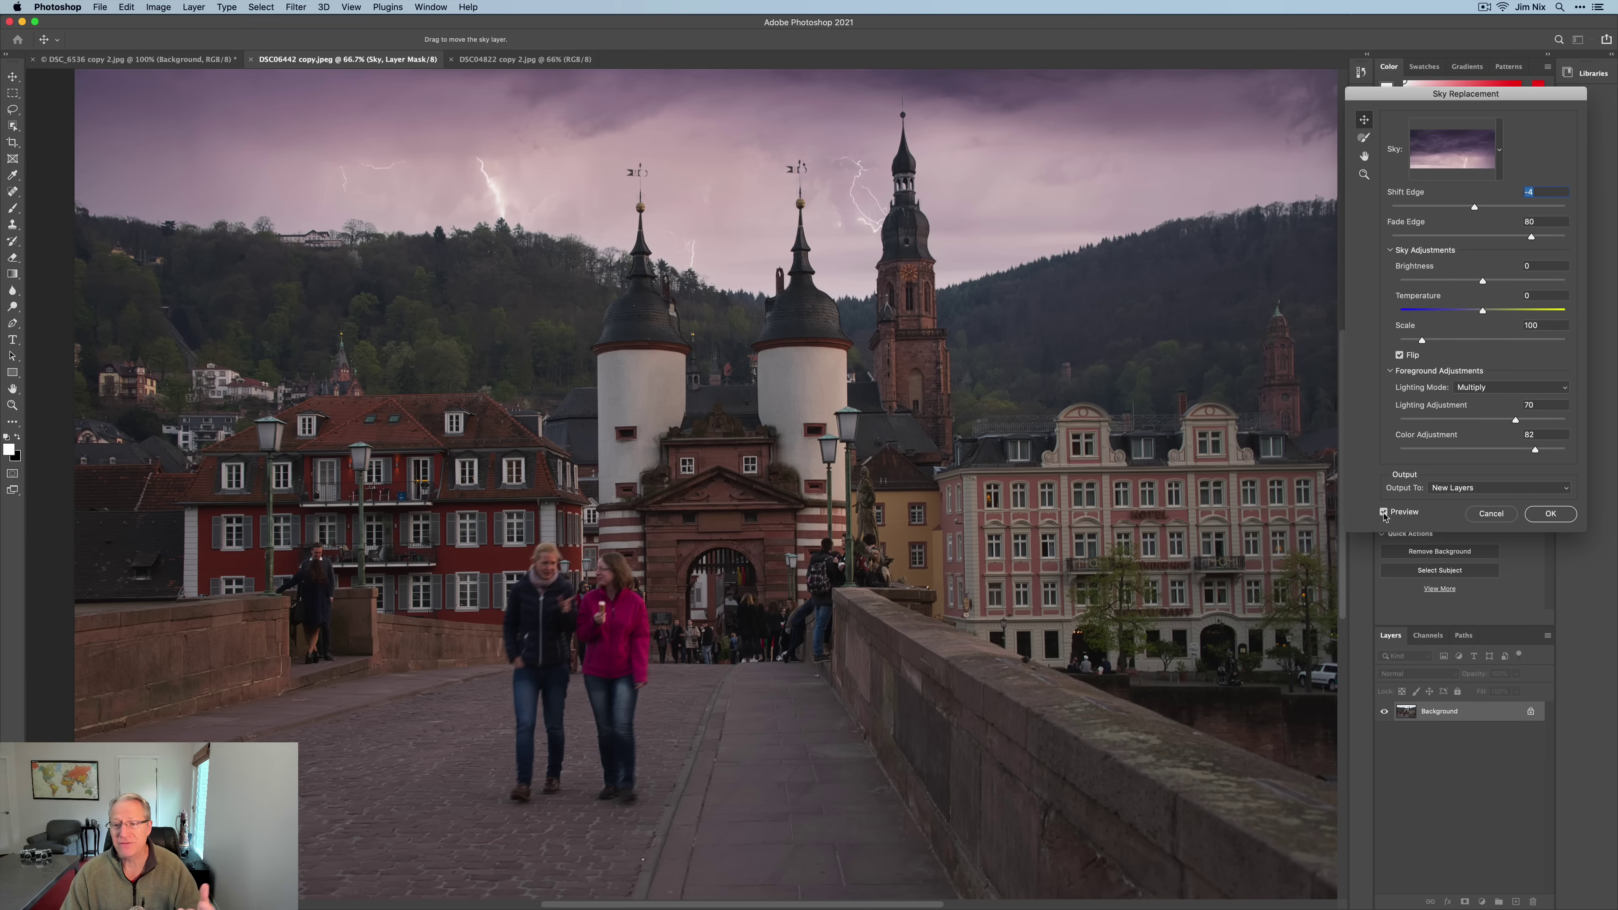
left_click(1550, 514)
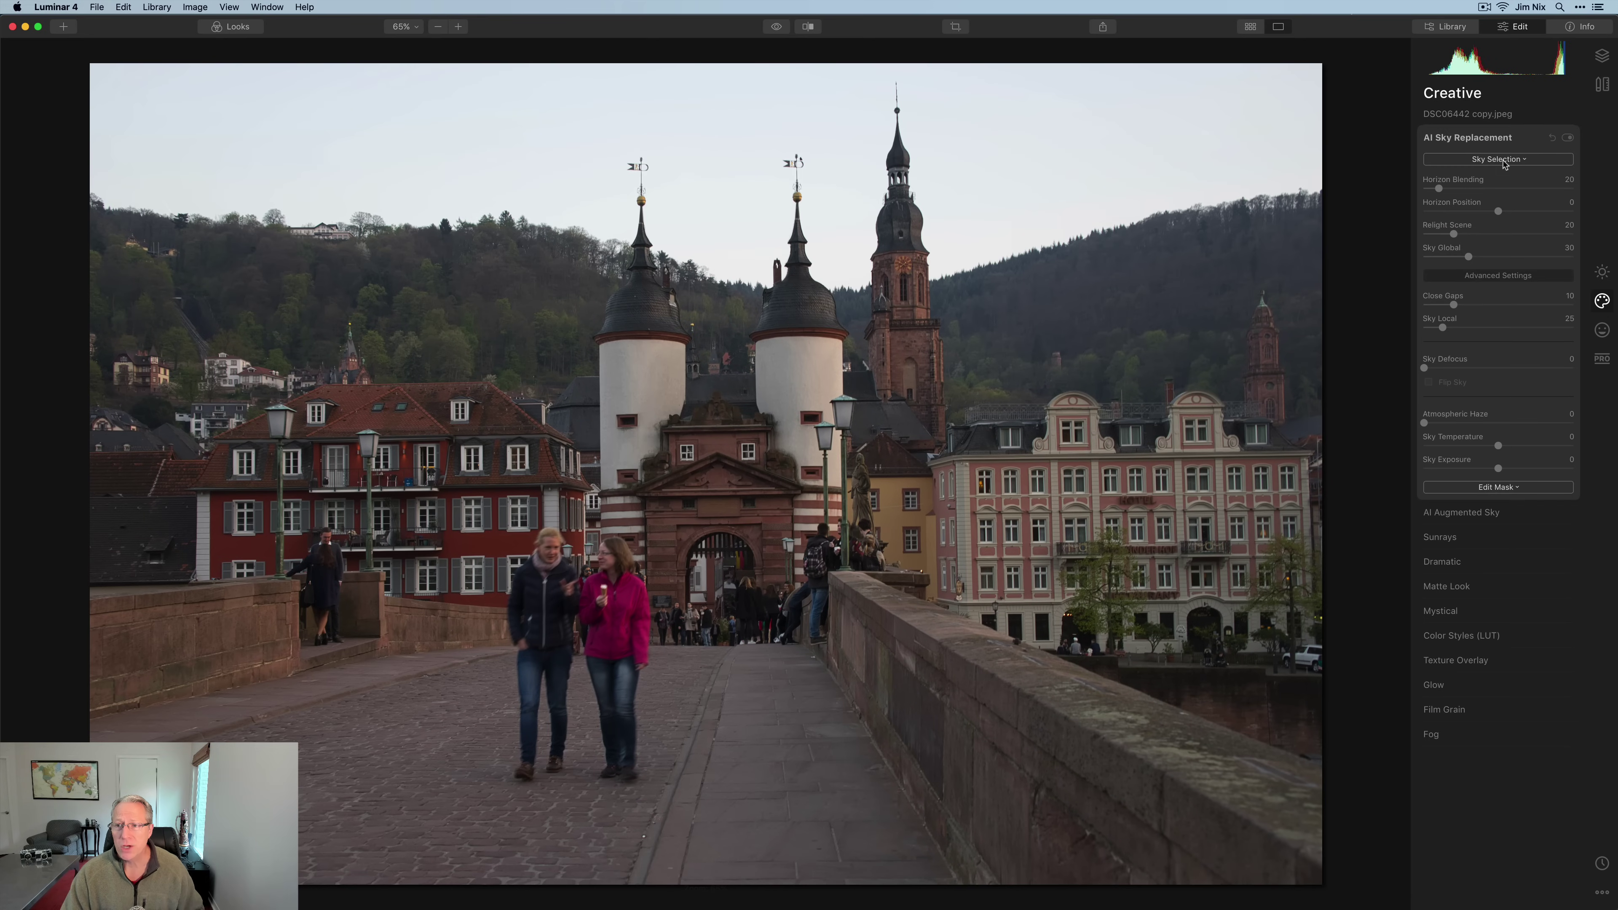
Switch to Luminar 4, load Suess-Cloud-Sky_109 copy.JPG as a custom sky on the bridge towers photo, and flip it
left_click(1498, 159)
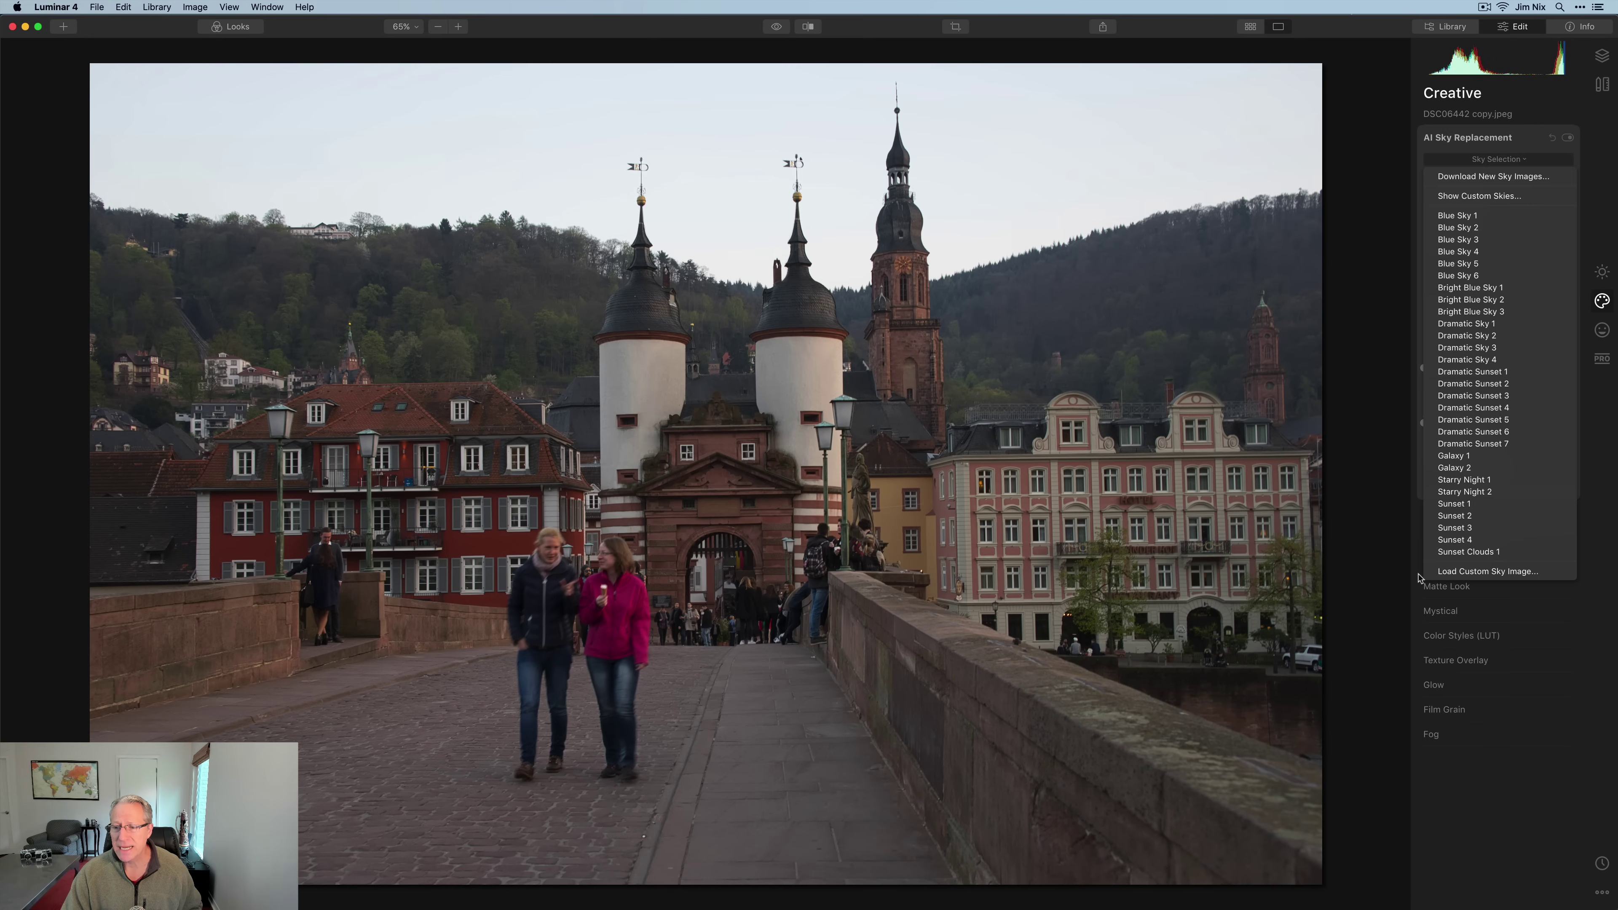
left_click(1459, 571)
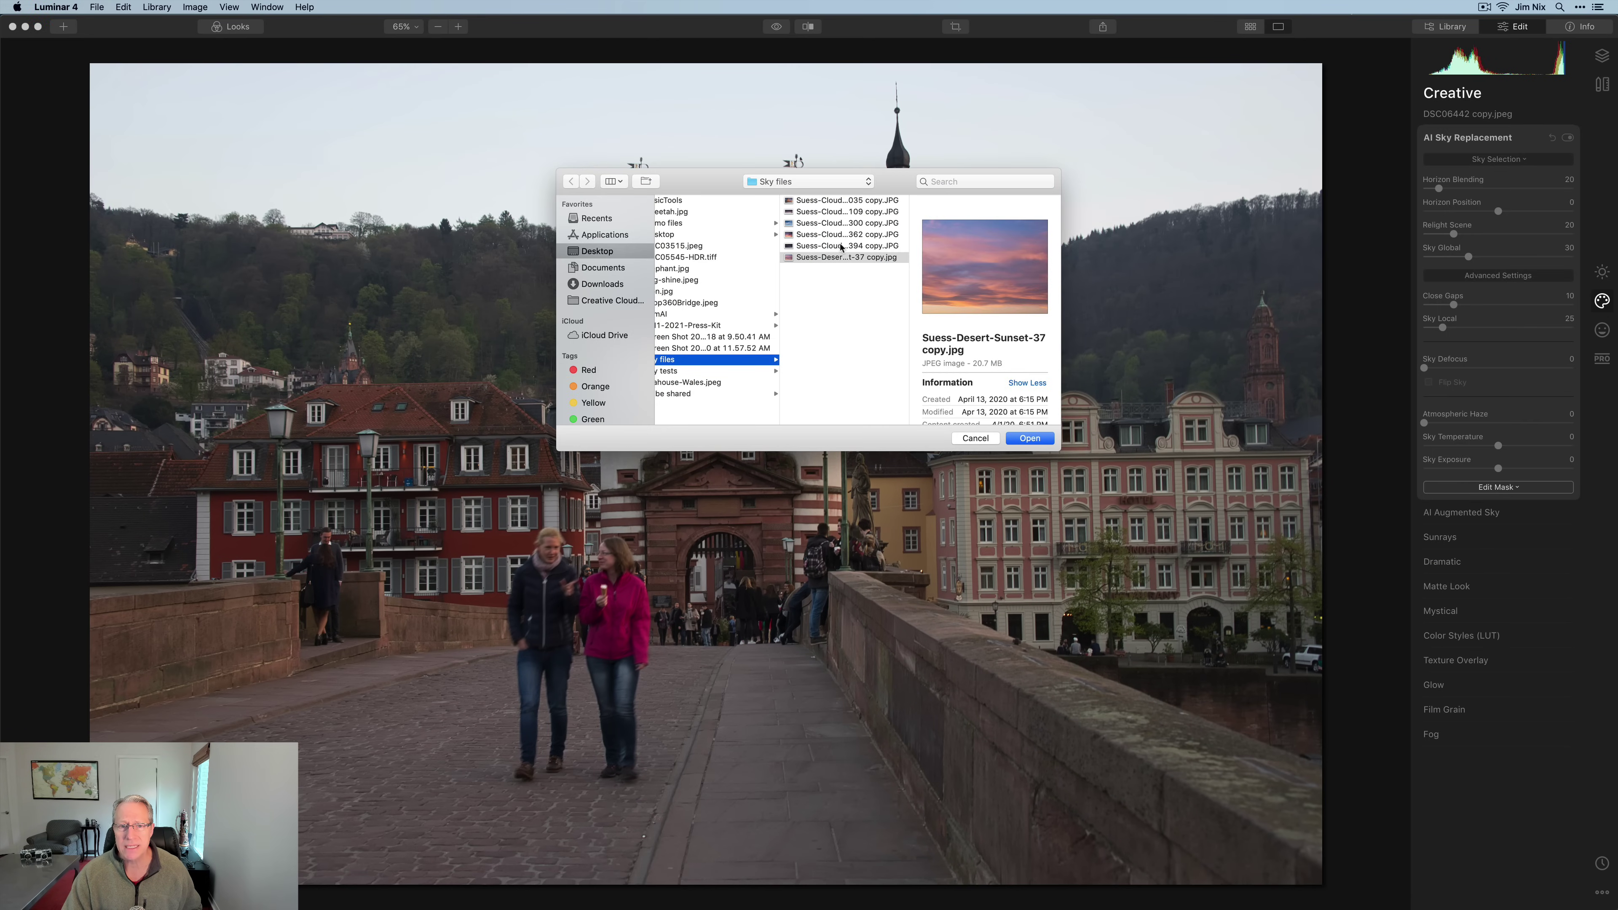
left_click(838, 223)
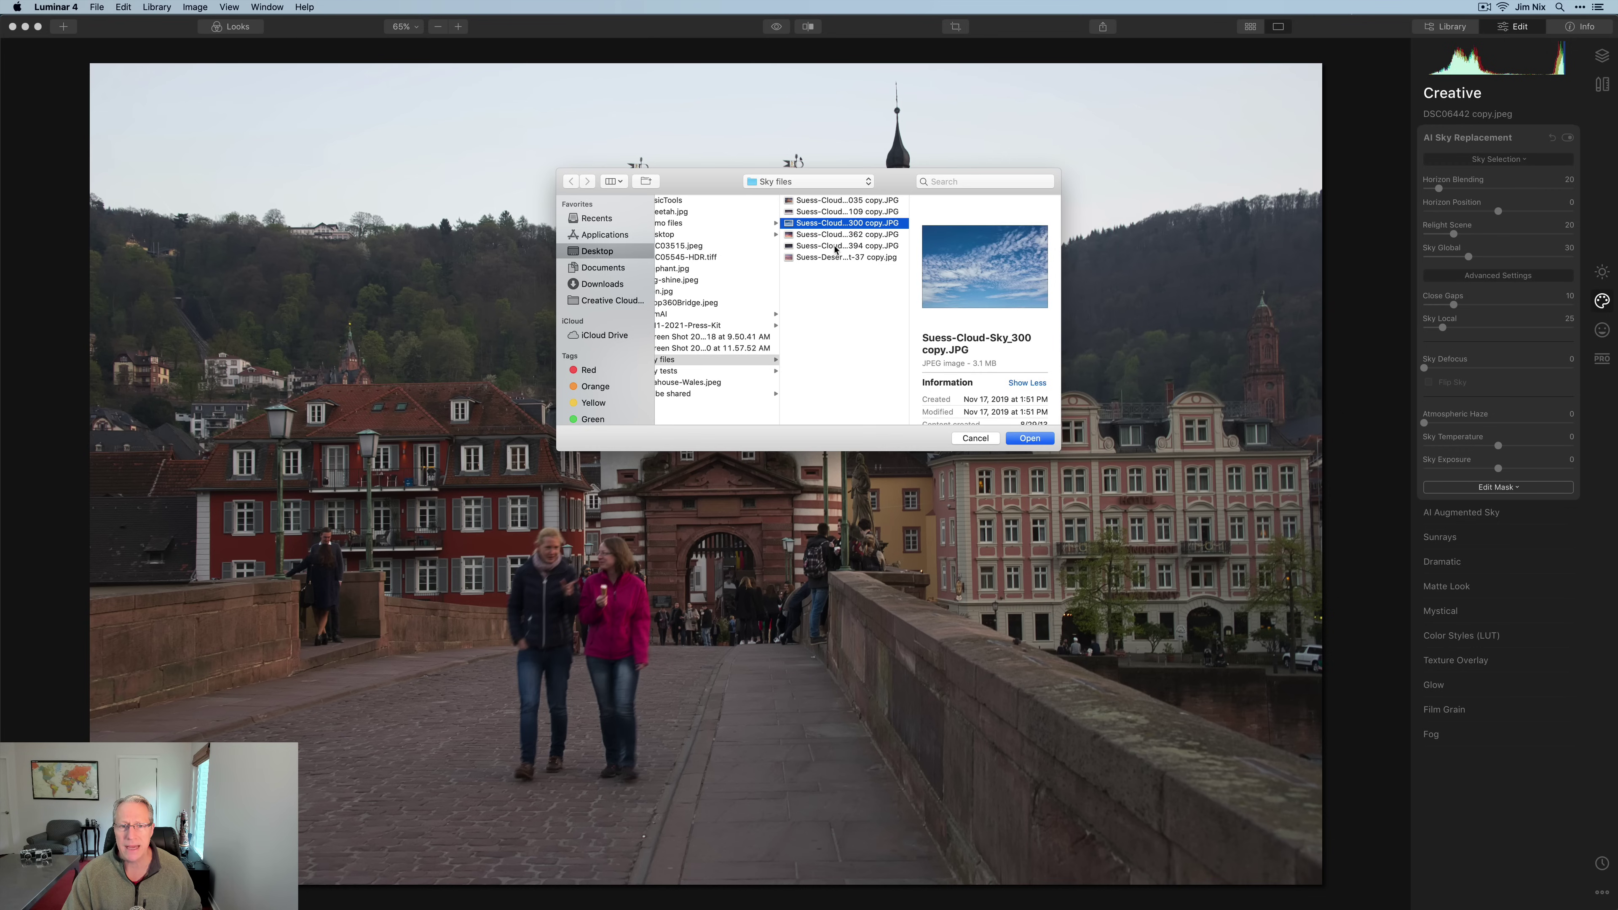
left_click(838, 246)
left_click(837, 212)
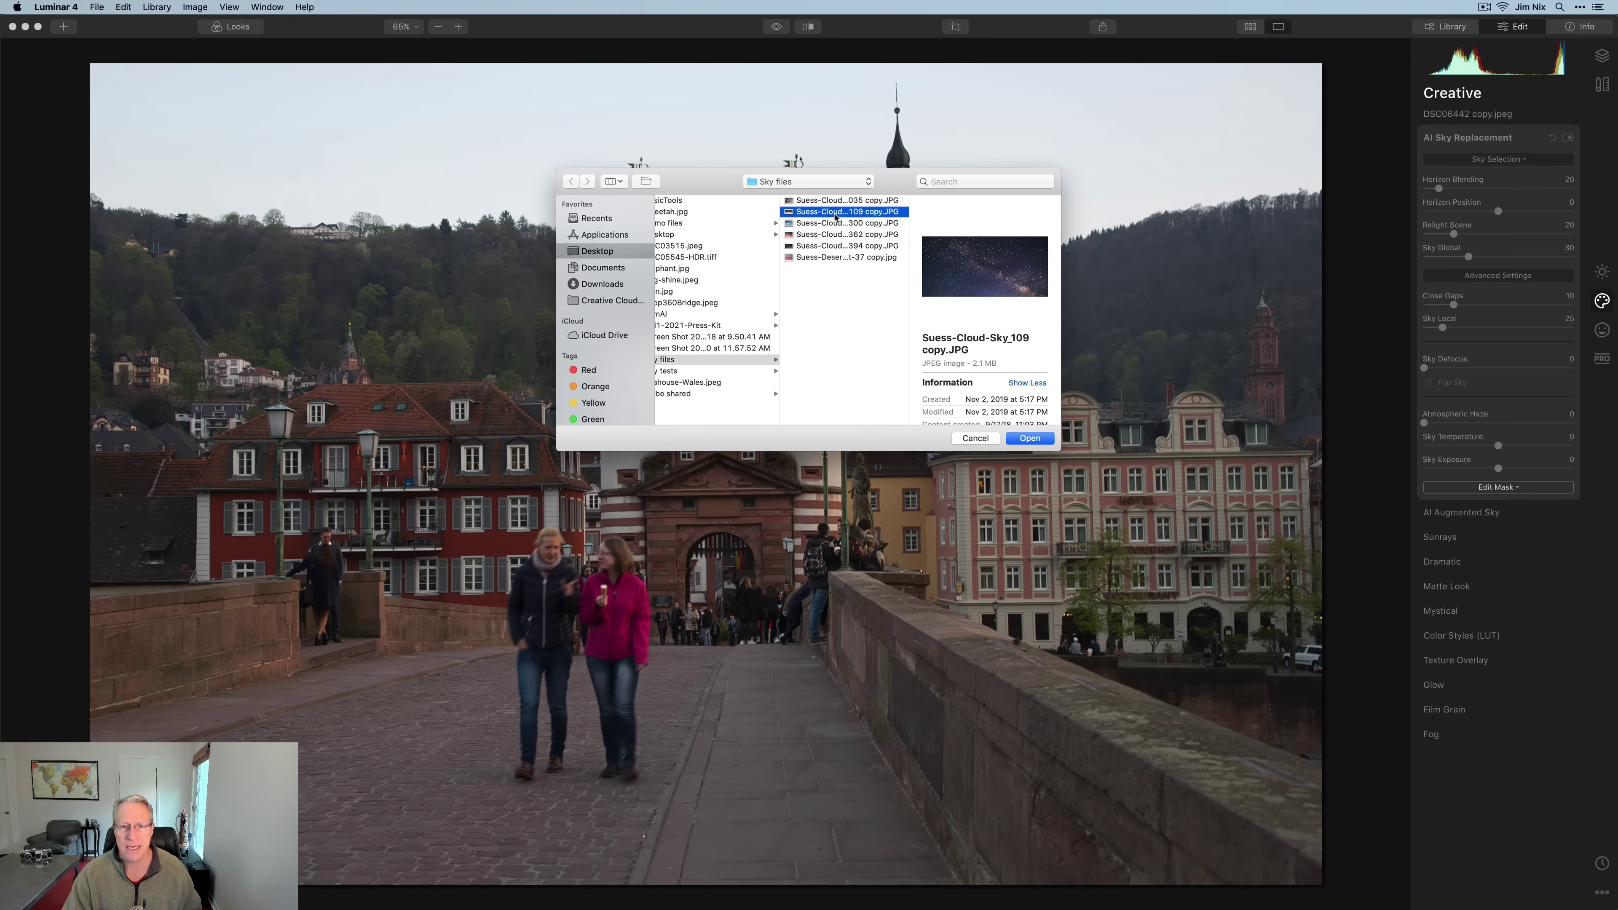
left_click(1030, 438)
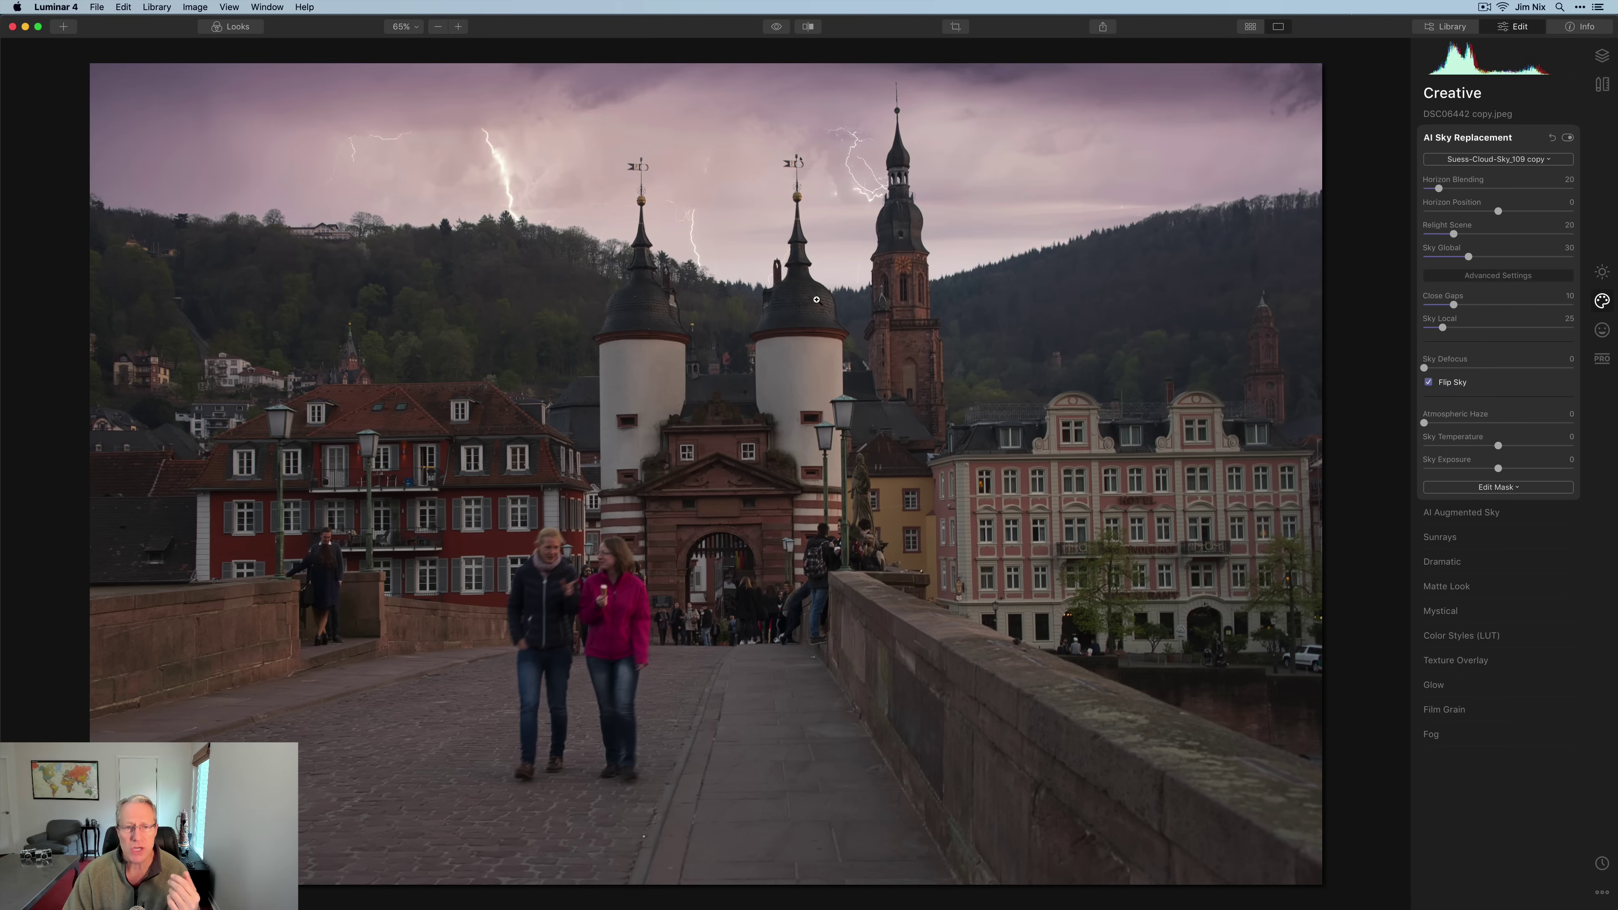
Examine the tower spires at 200% zoom, comparing the flipped sky with the unflipped sky and with the original photo
left_click(459, 27)
left_click(460, 27)
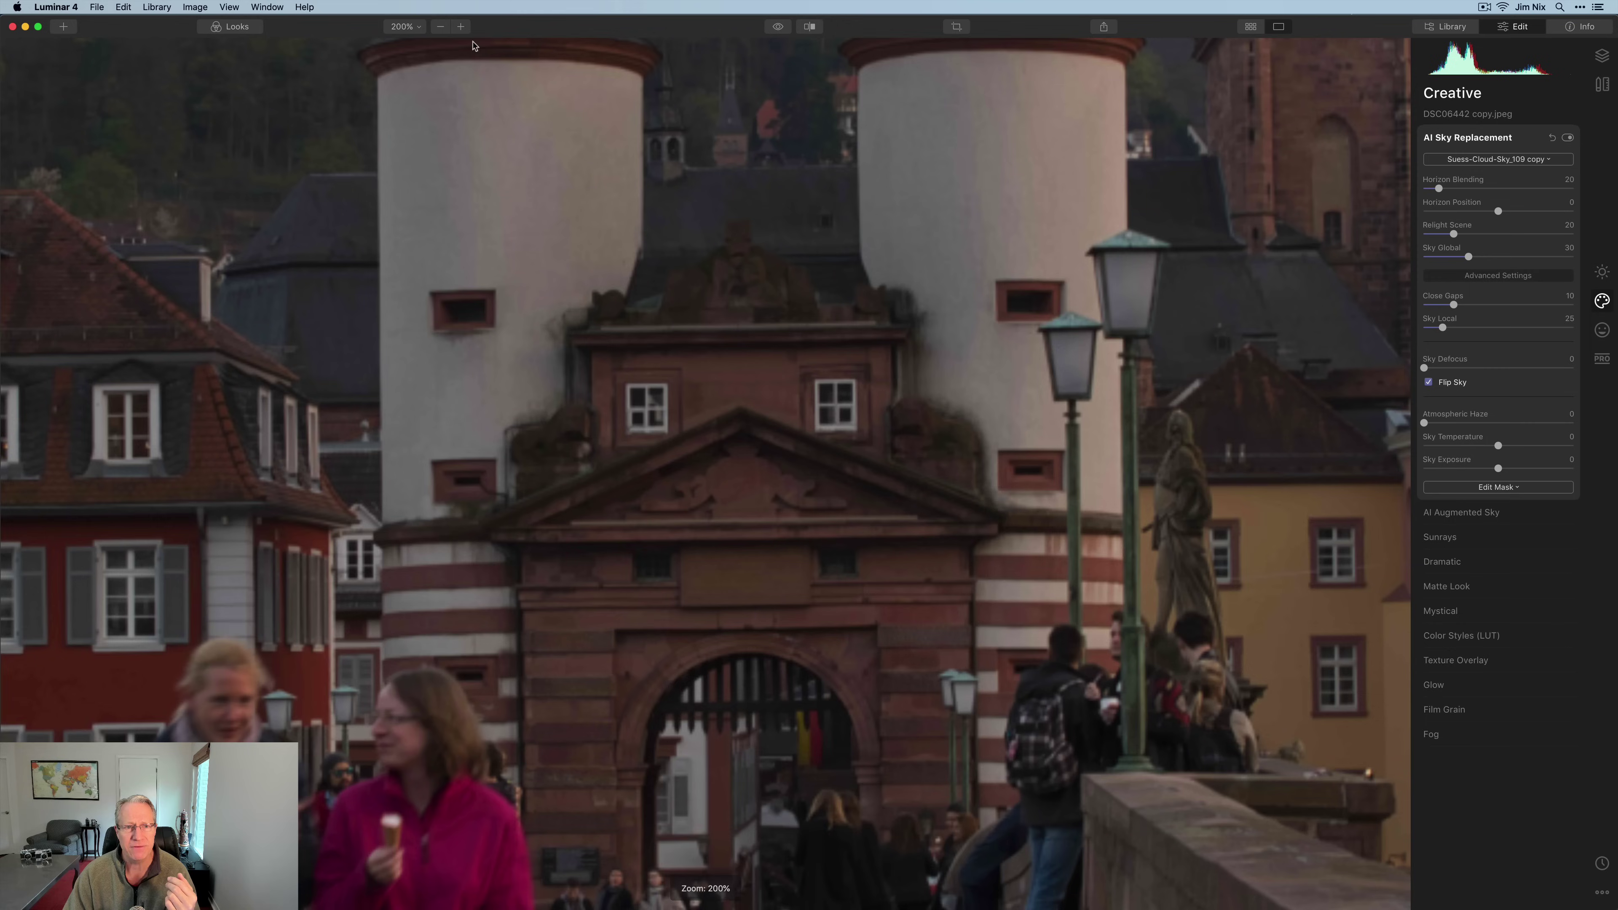
scroll(686, 292, "up", 10)
scroll(686, 292, "up", 8)
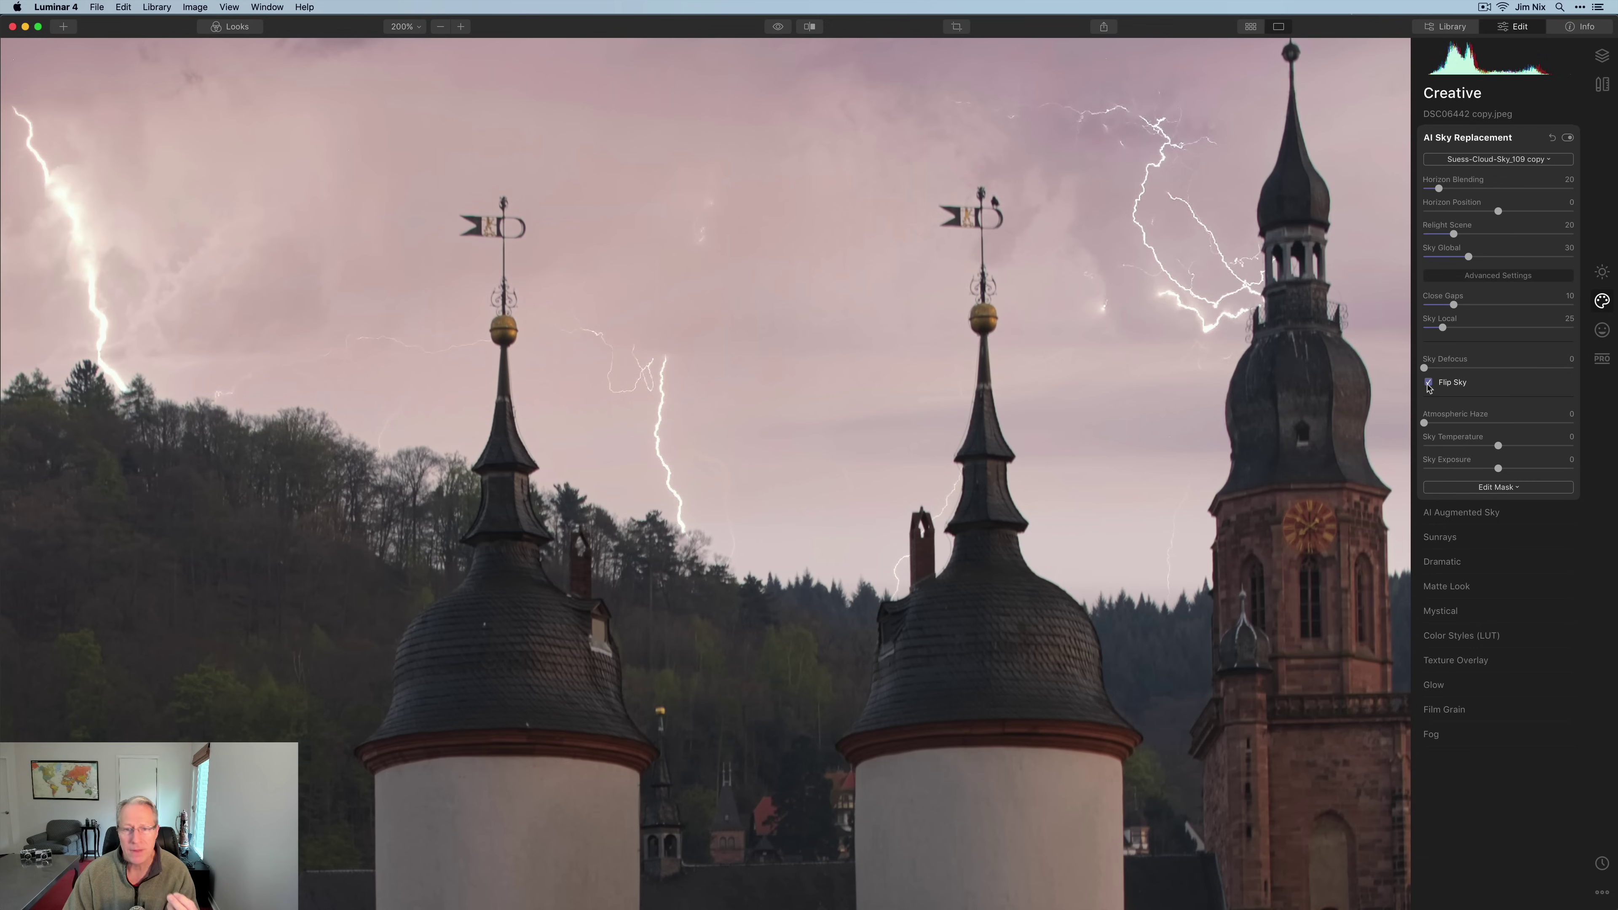
left_click(1428, 383)
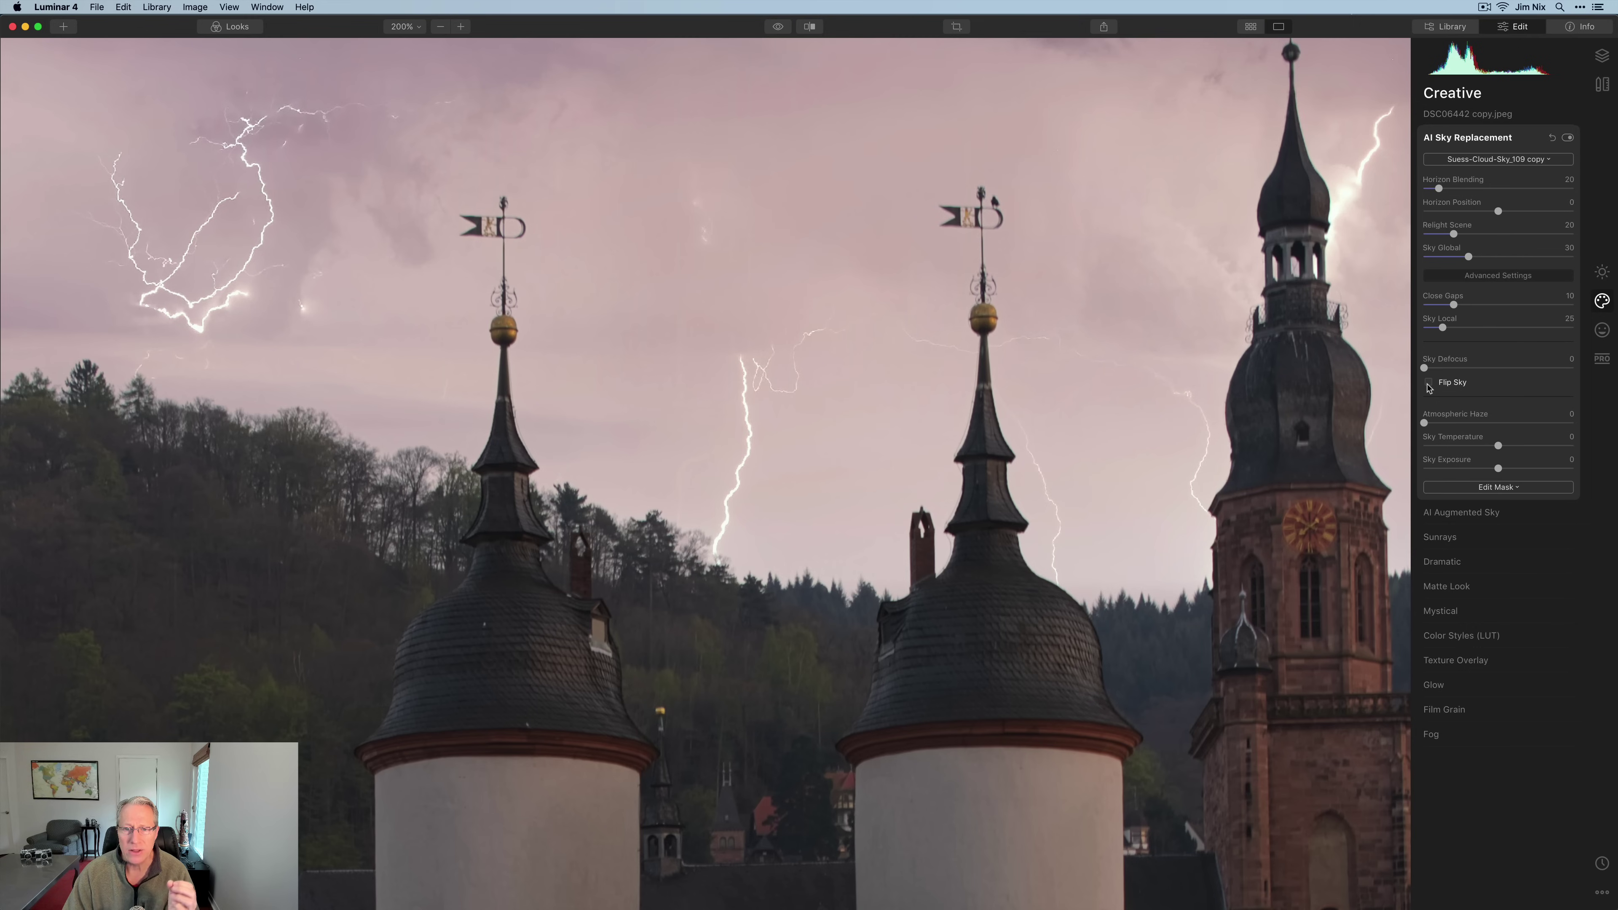
left_click(1429, 383)
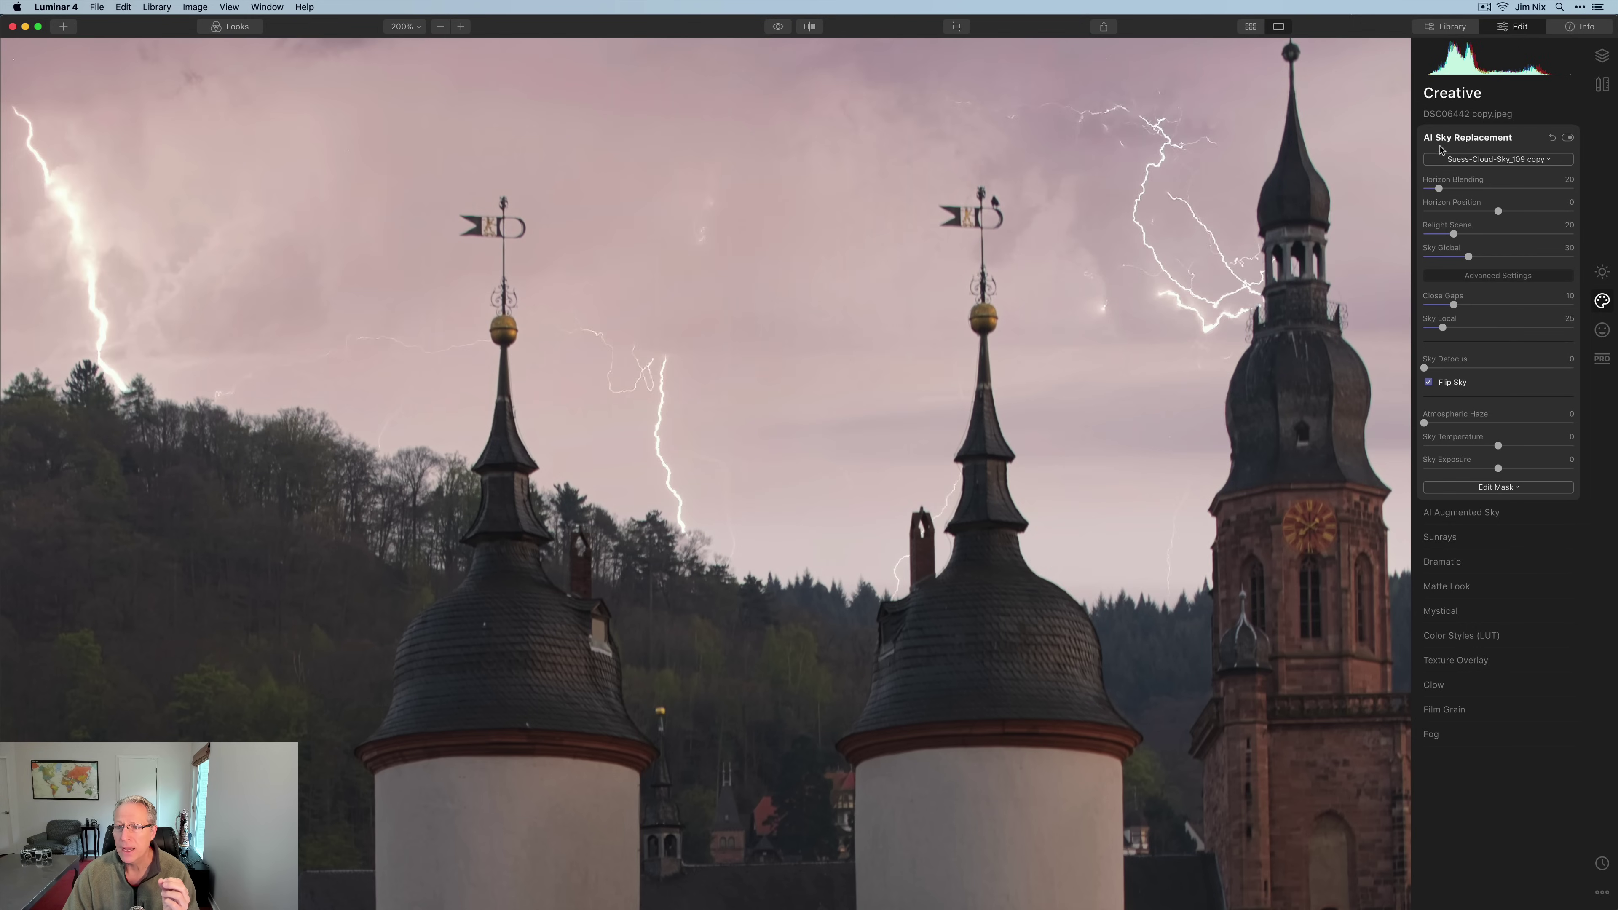
left_click(1567, 137)
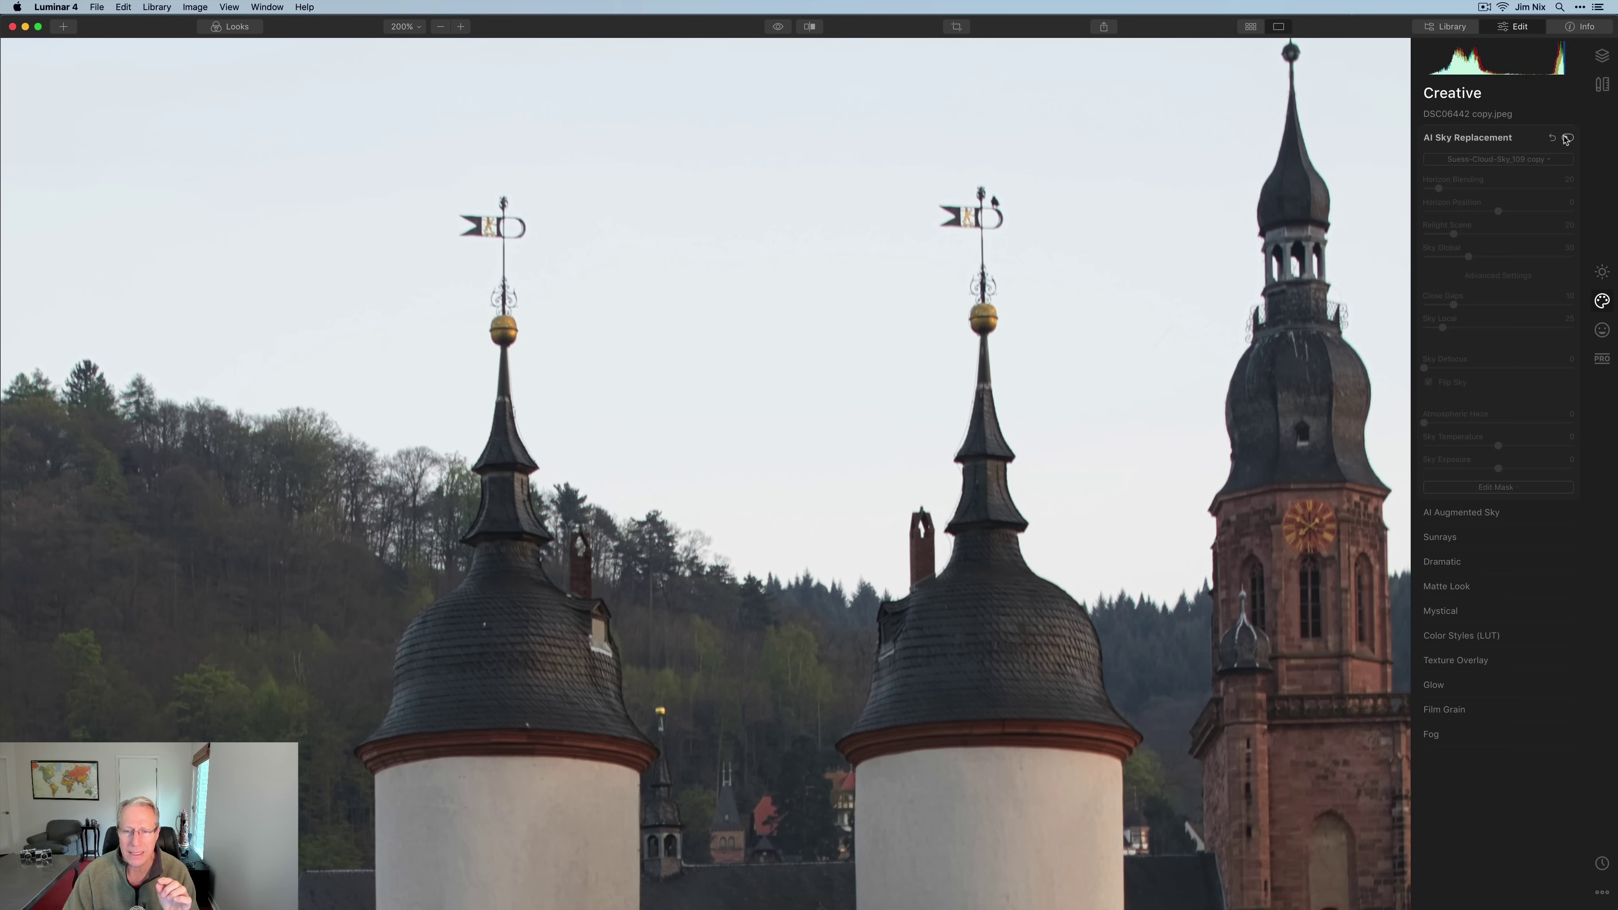
left_click(1567, 138)
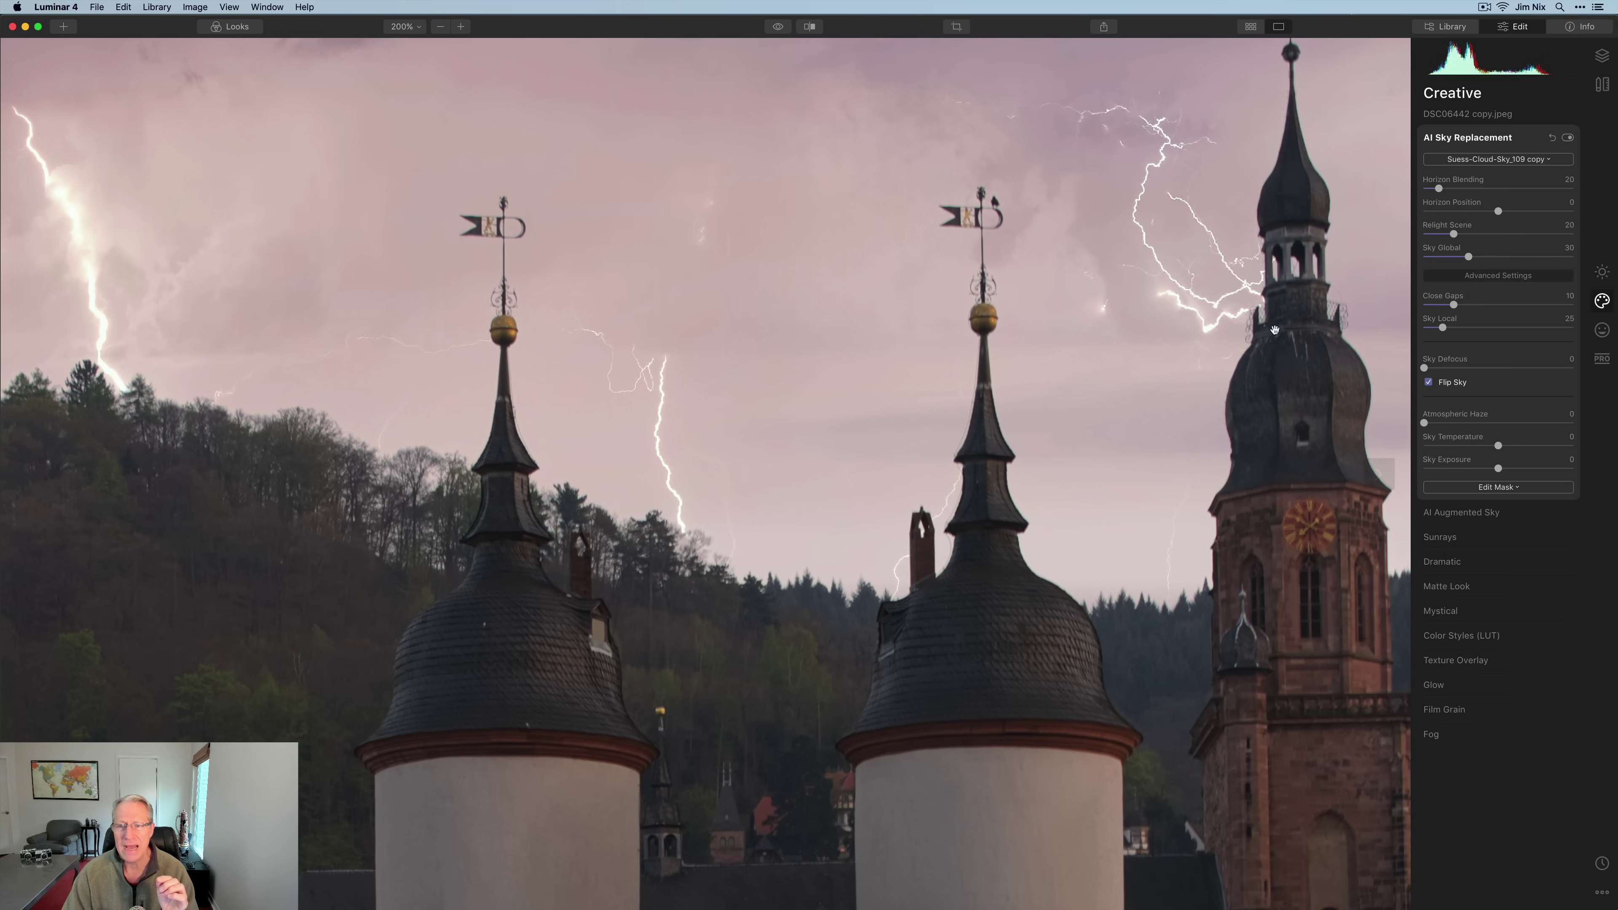
Set Relight Scene to 30 and compare the whole edited towers photo with the original
key("super+0")
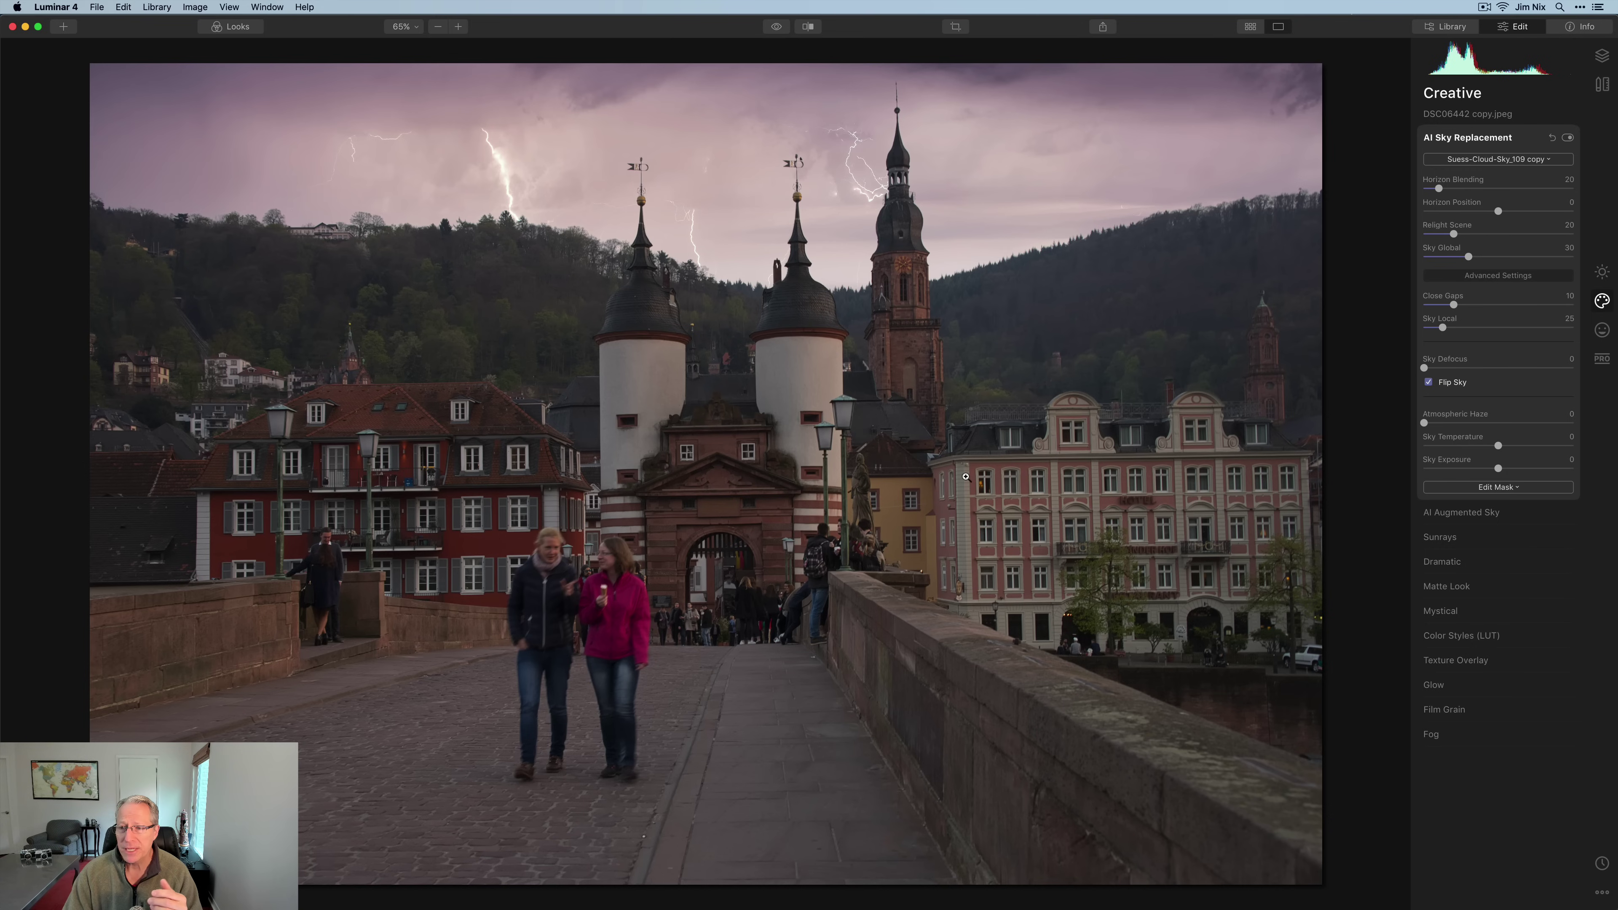
mouse_move(1454, 234)
left_mouse_down()
mouse_move(1504, 236)
mouse_move(1469, 237)
left_mouse_up()
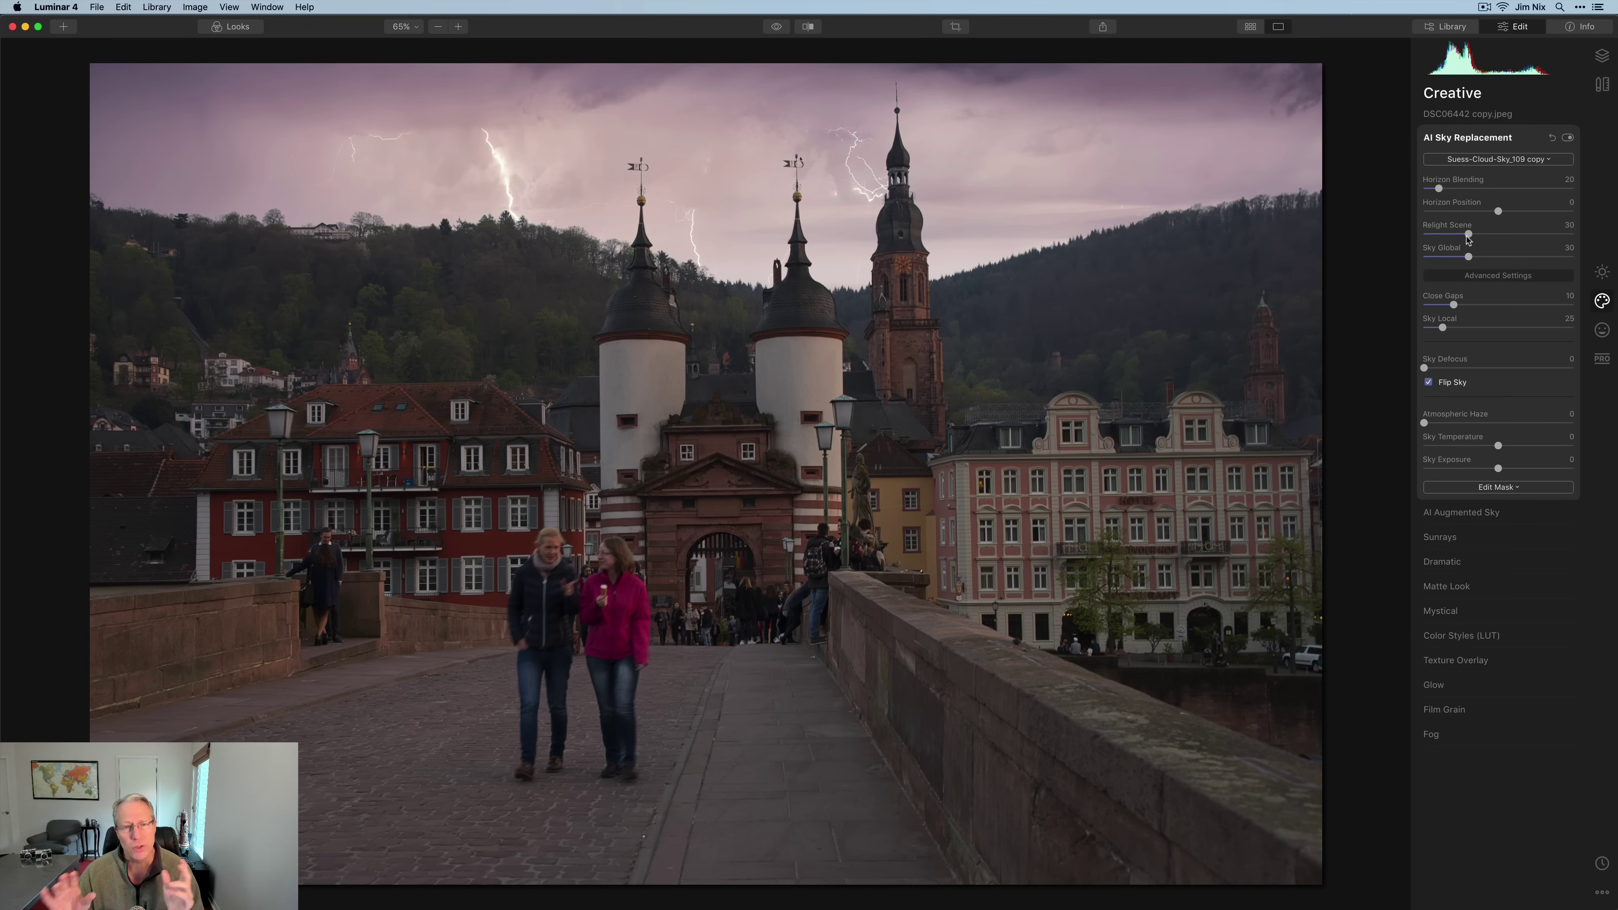
left_click(775, 27)
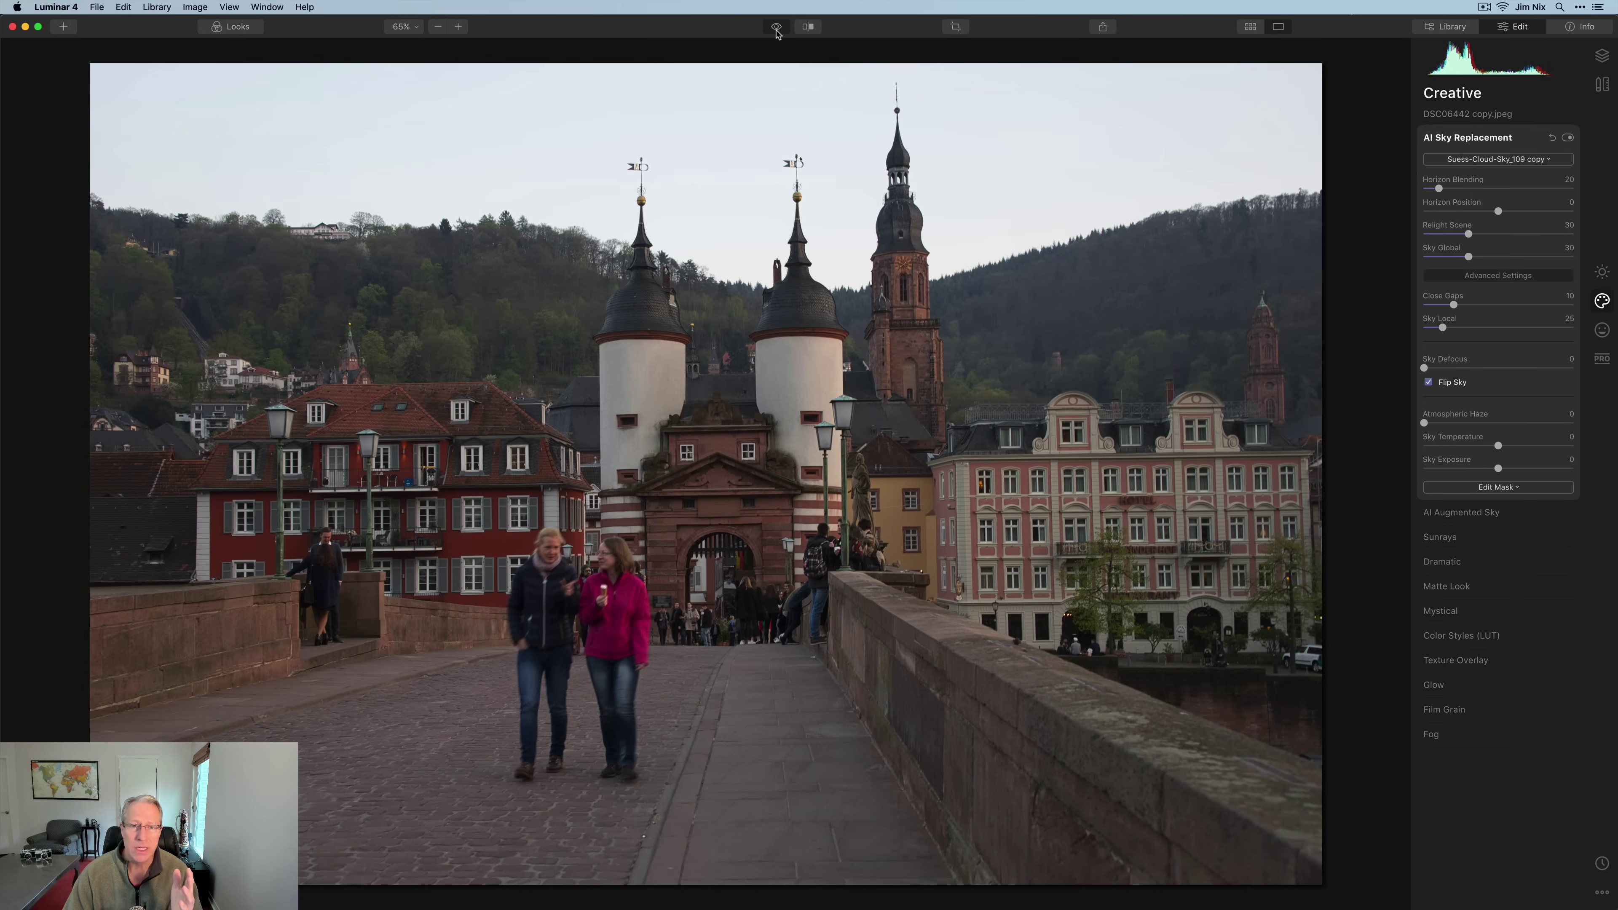
left_click(776, 30)
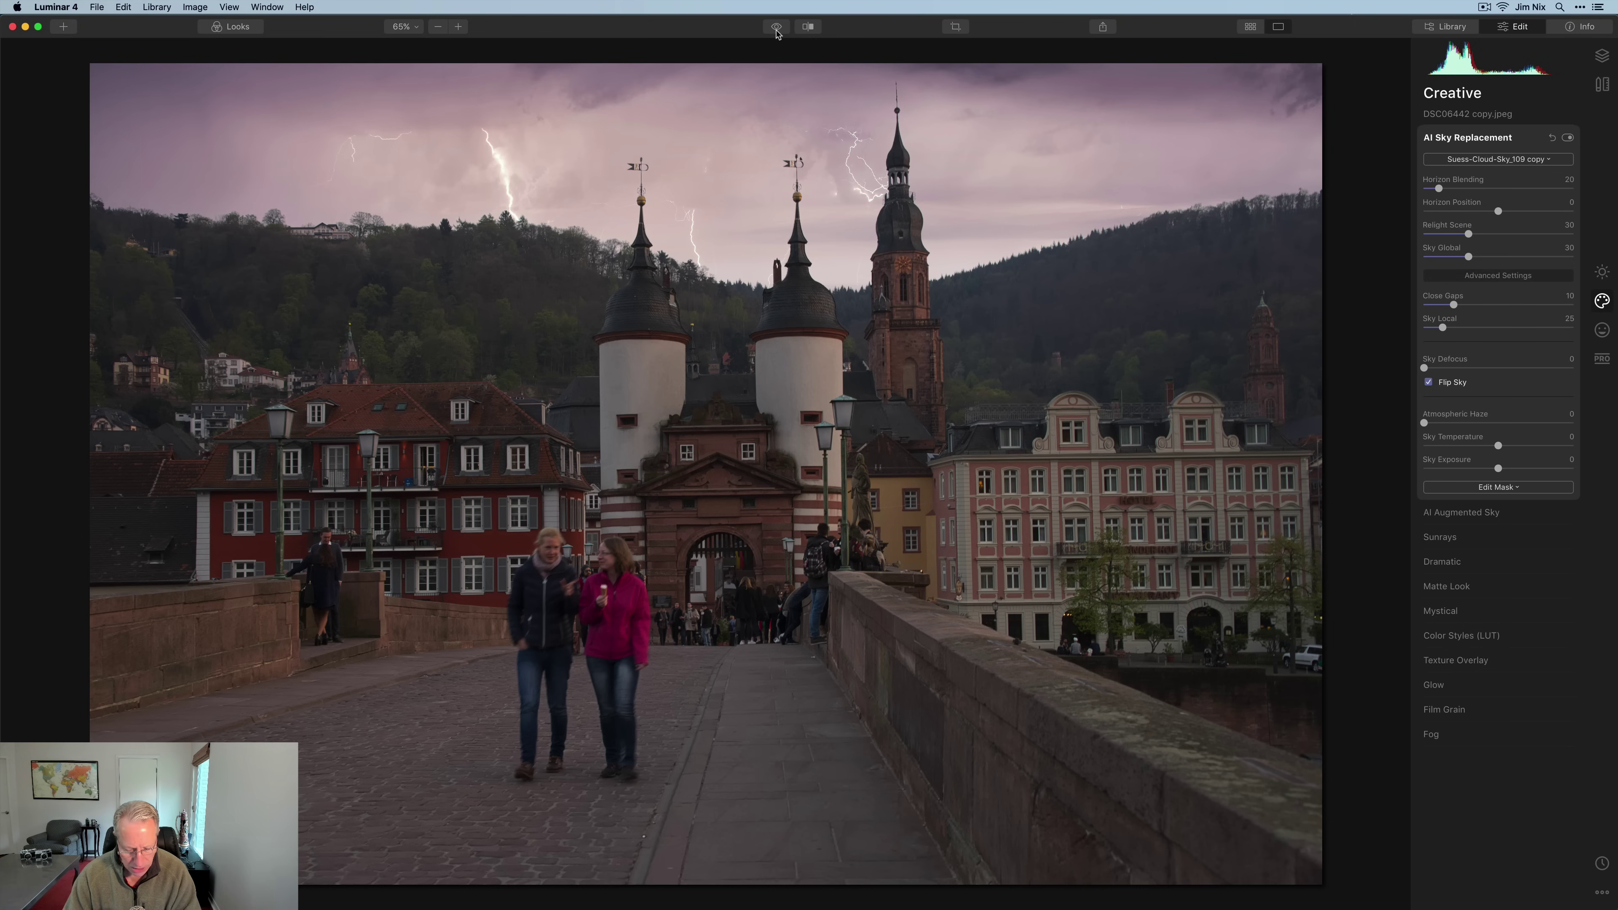
Compare the Photoshop towers result with its original and with the Luminar 4 version, ending in Photoshop
key("super+Tab")
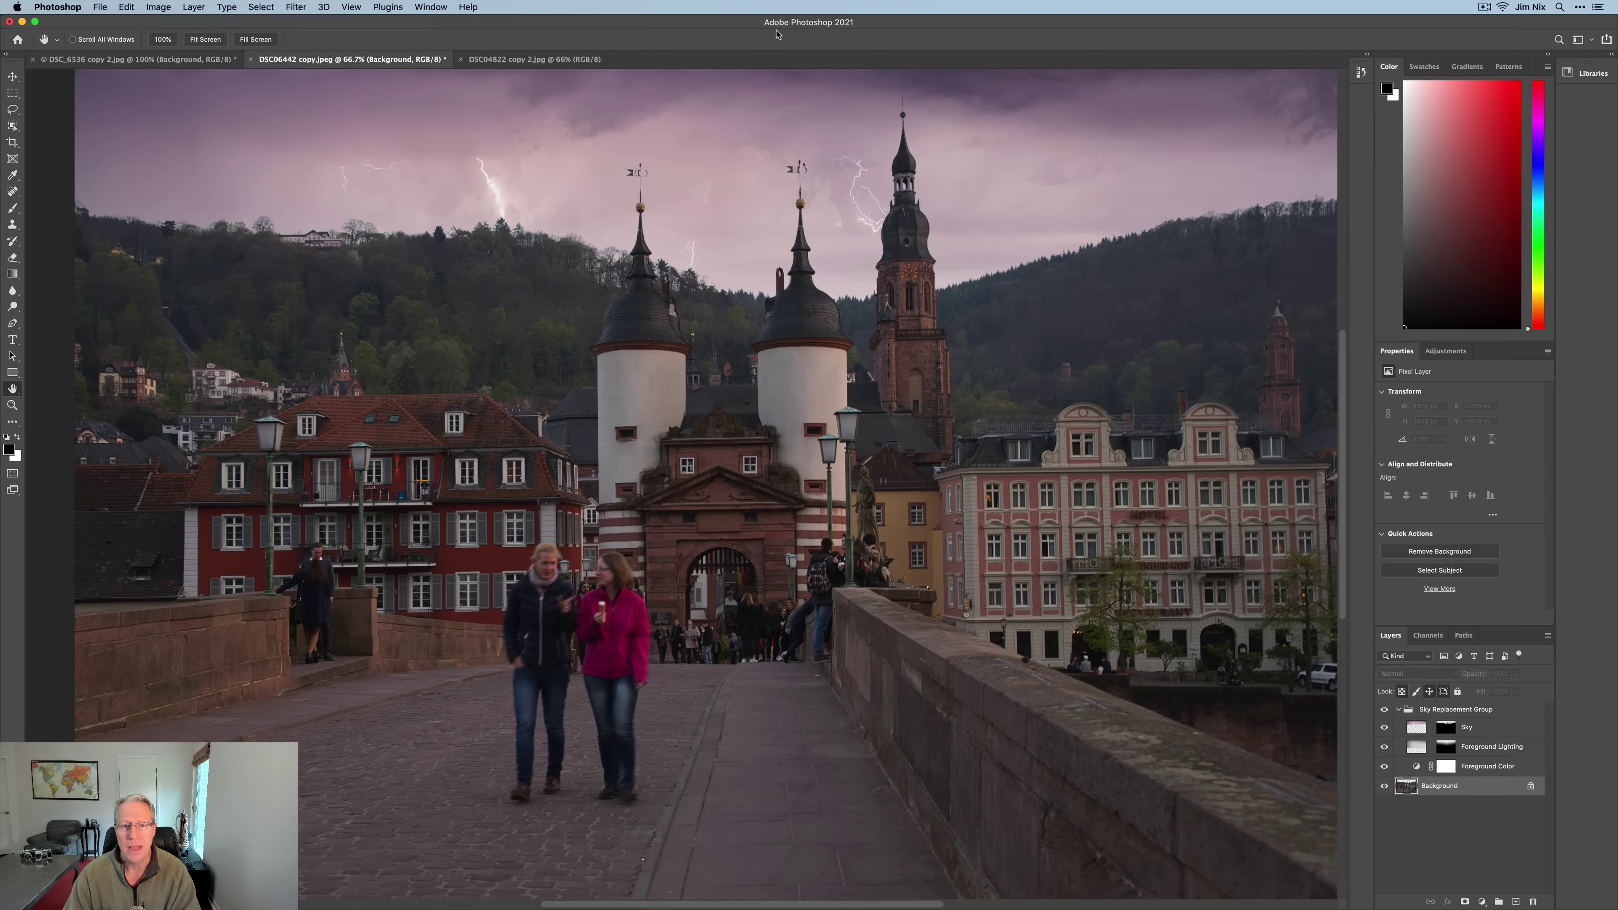
left_click(1385, 709)
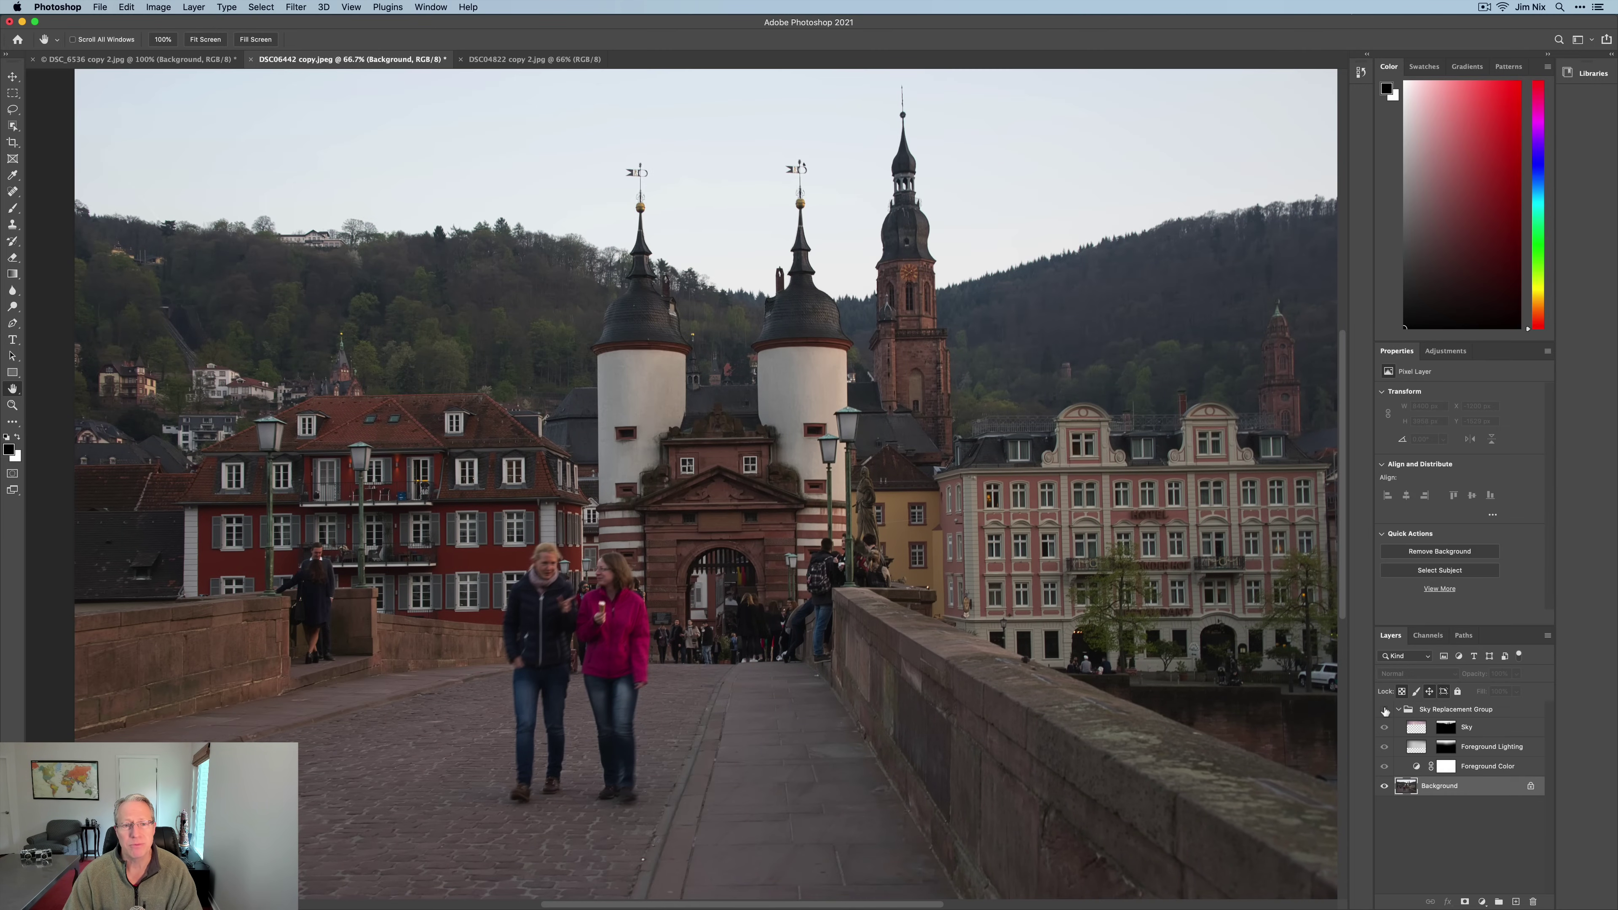
left_click(1384, 710)
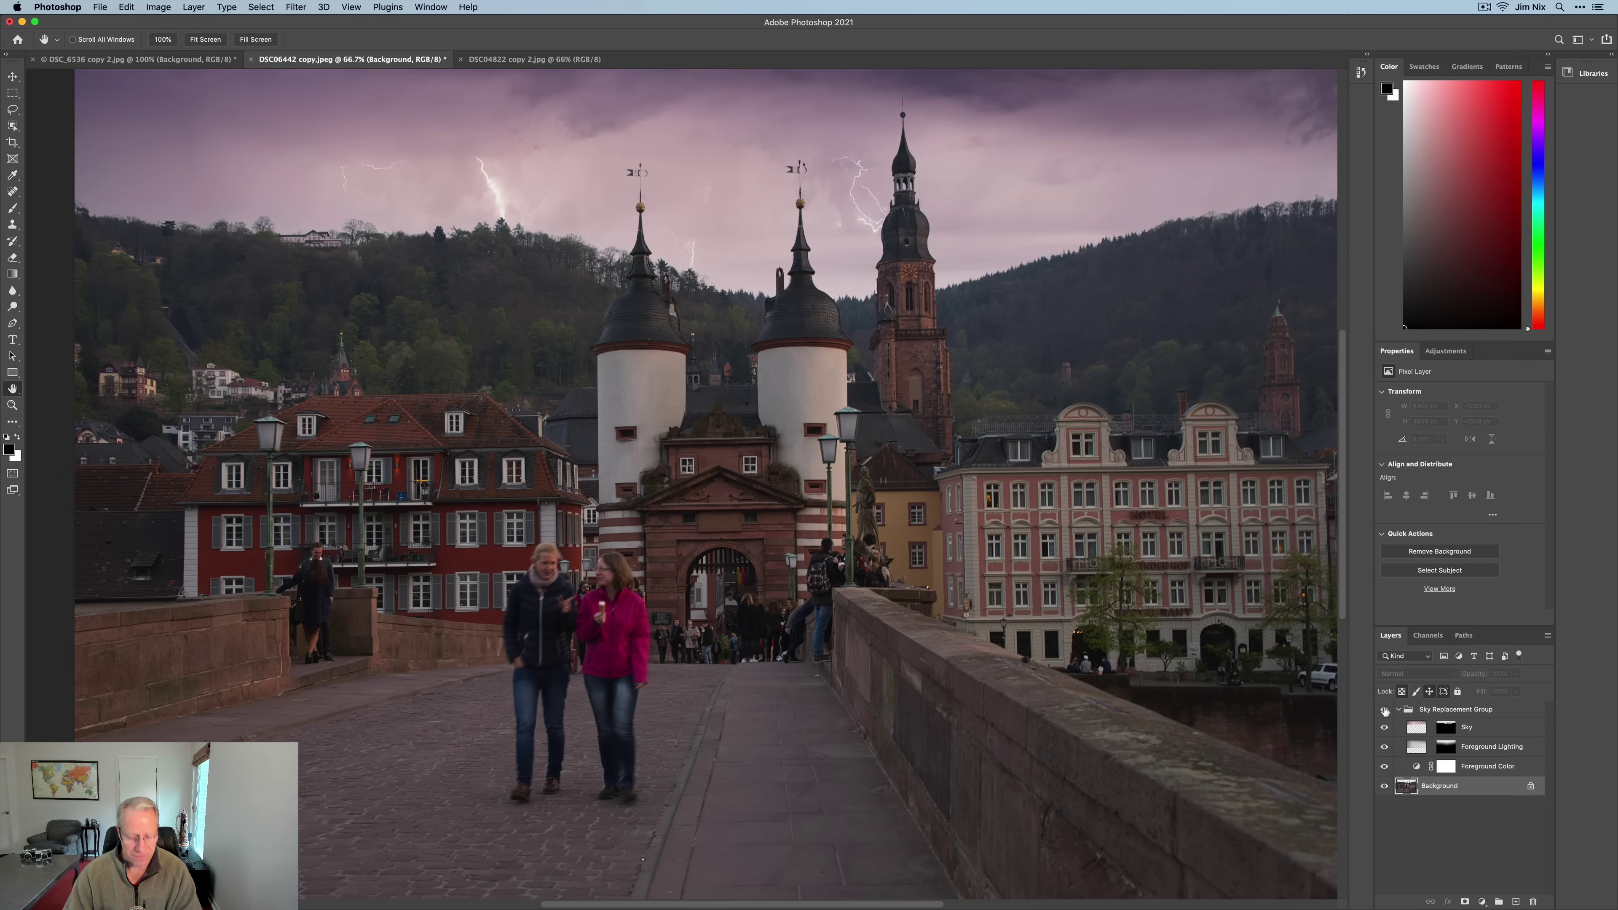
key("super+Tab")
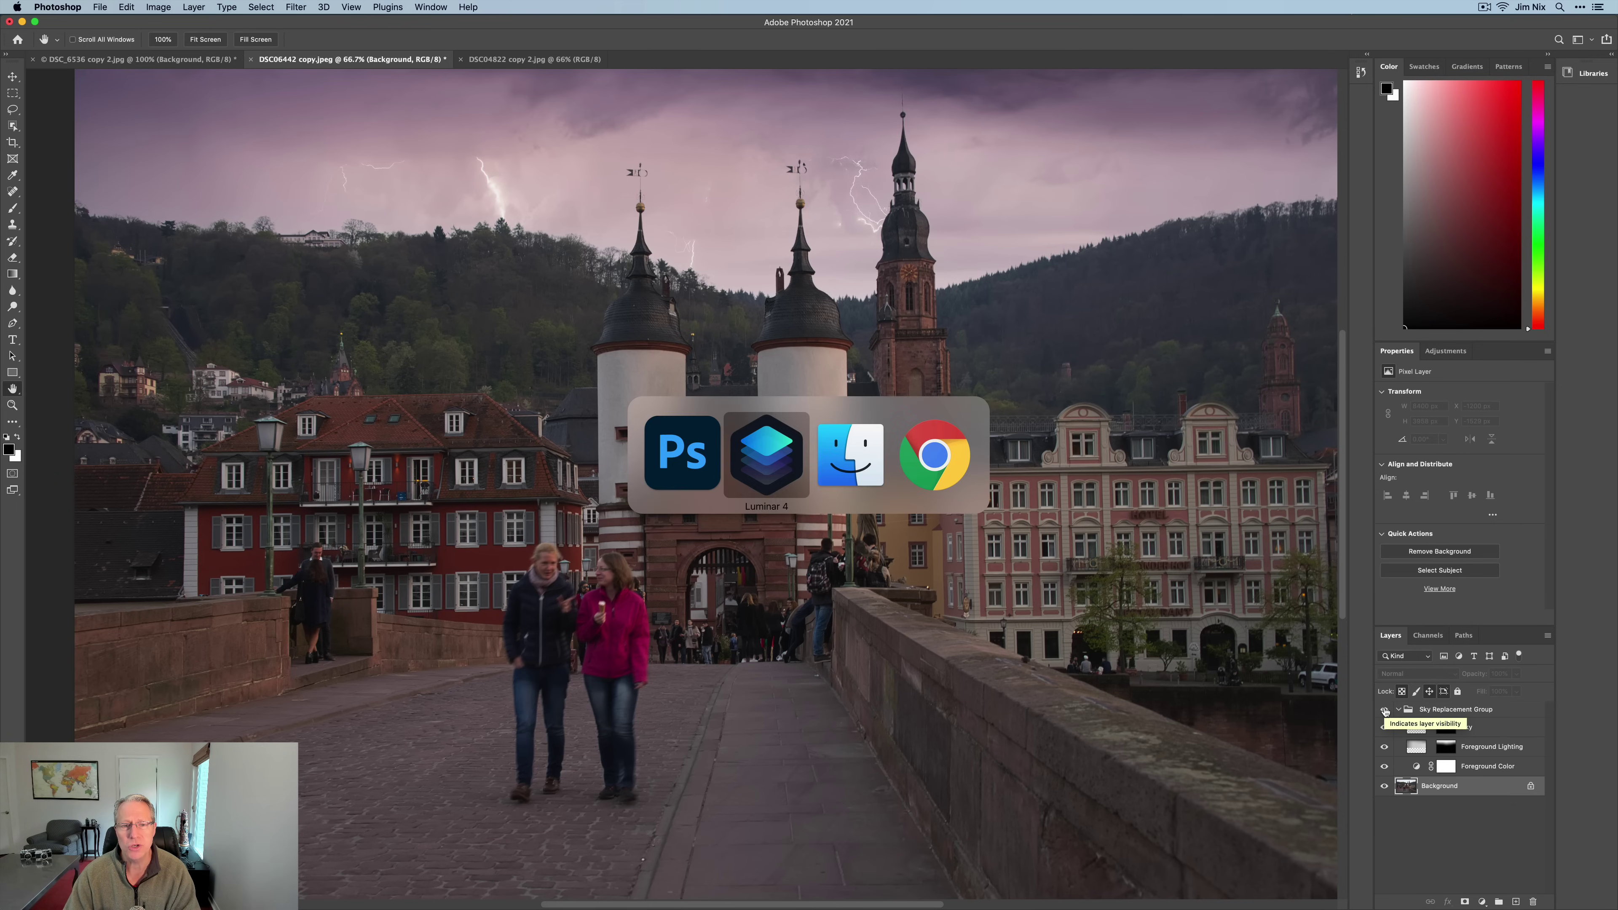
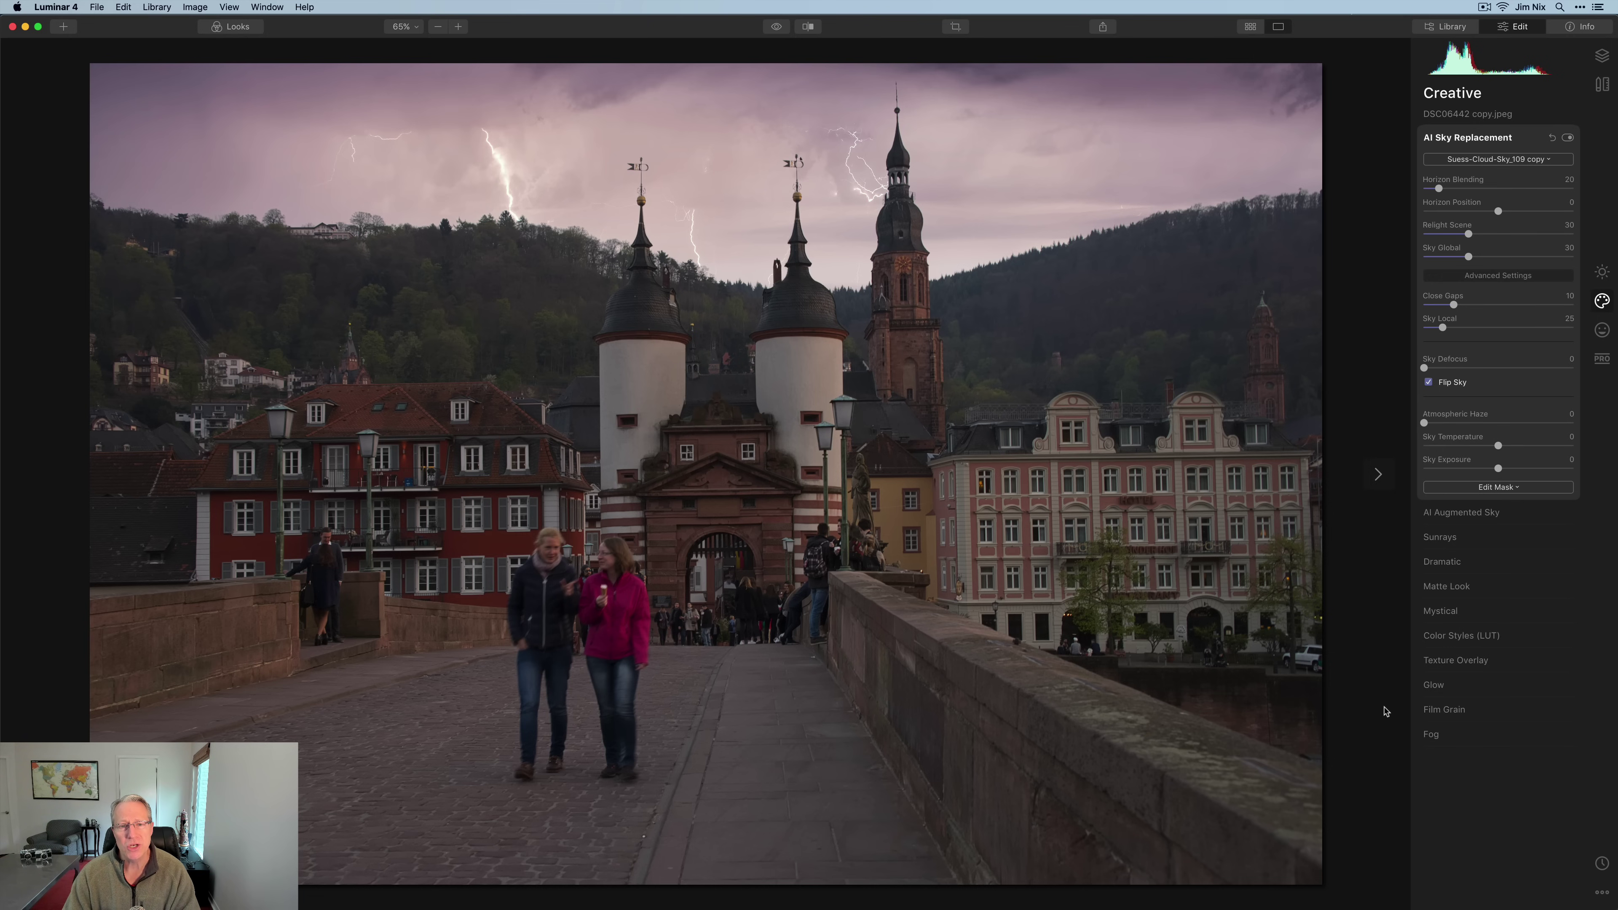
key("super+Tab")
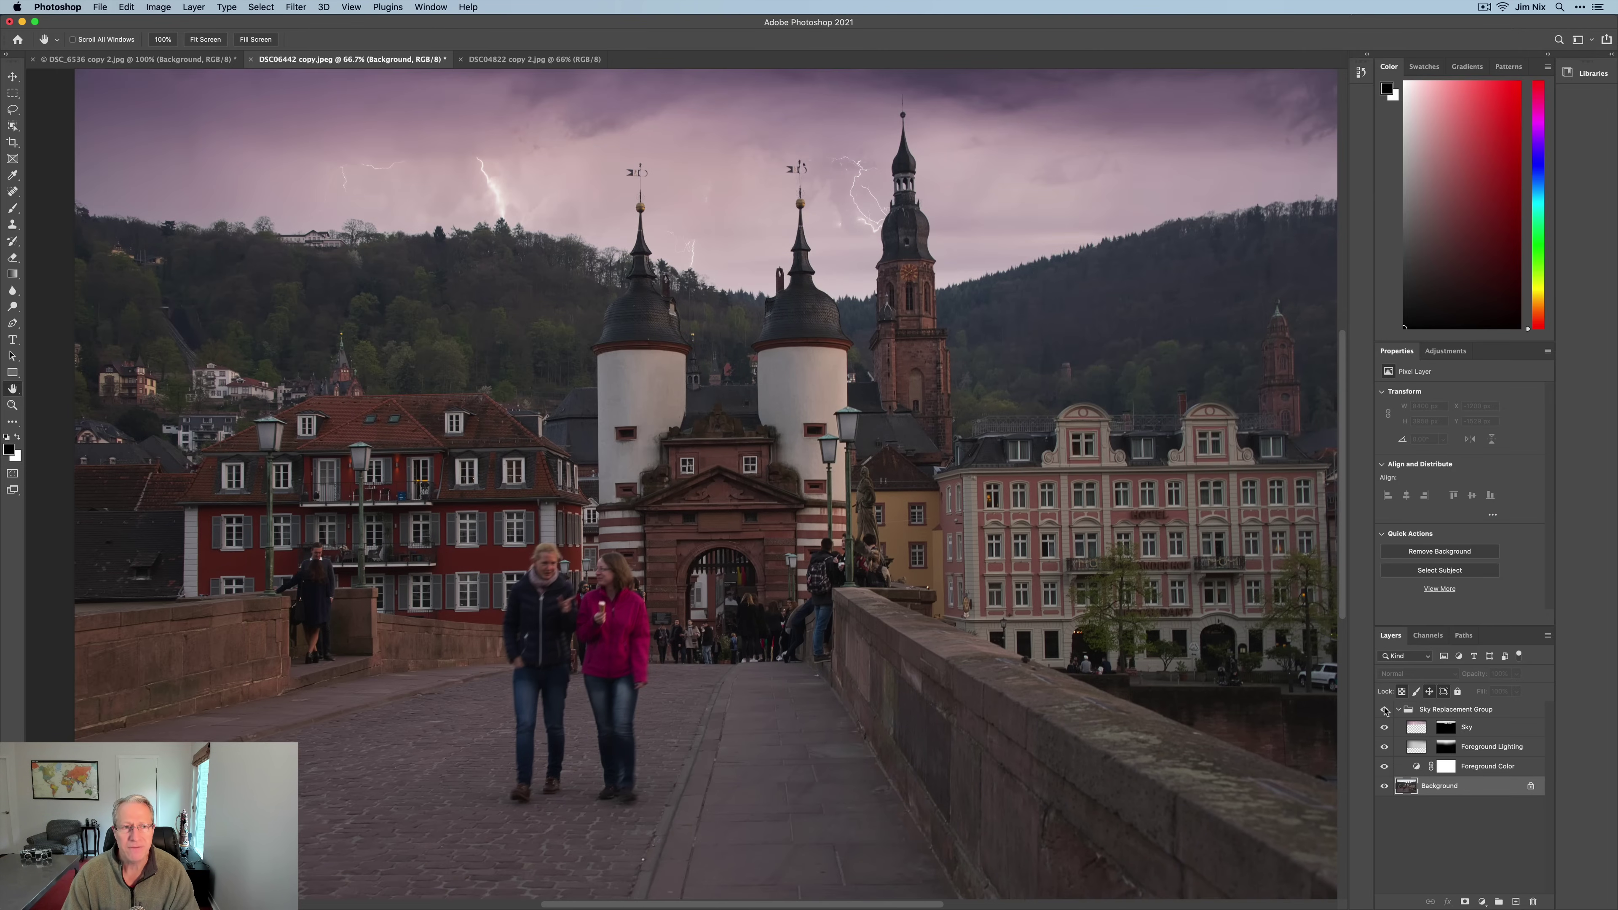
Start Sky Replacement on DSC04822 copy 2.jpg with the pink and orange sunset sky, and set Lighting Adjustment to 13
left_click(549, 60)
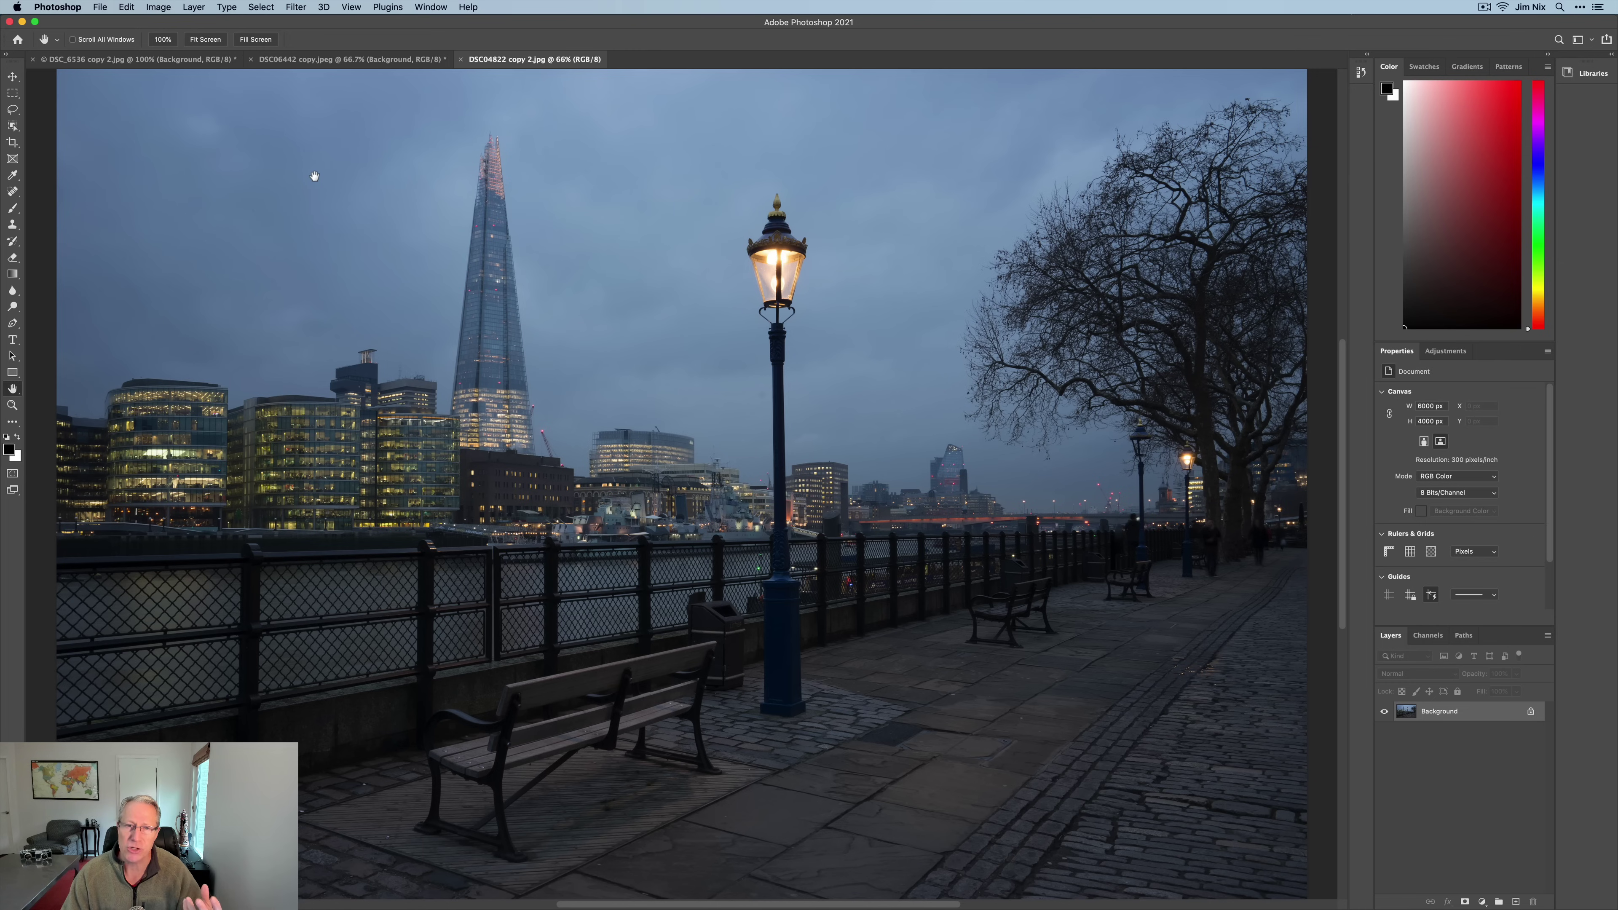
left_click(130, 6)
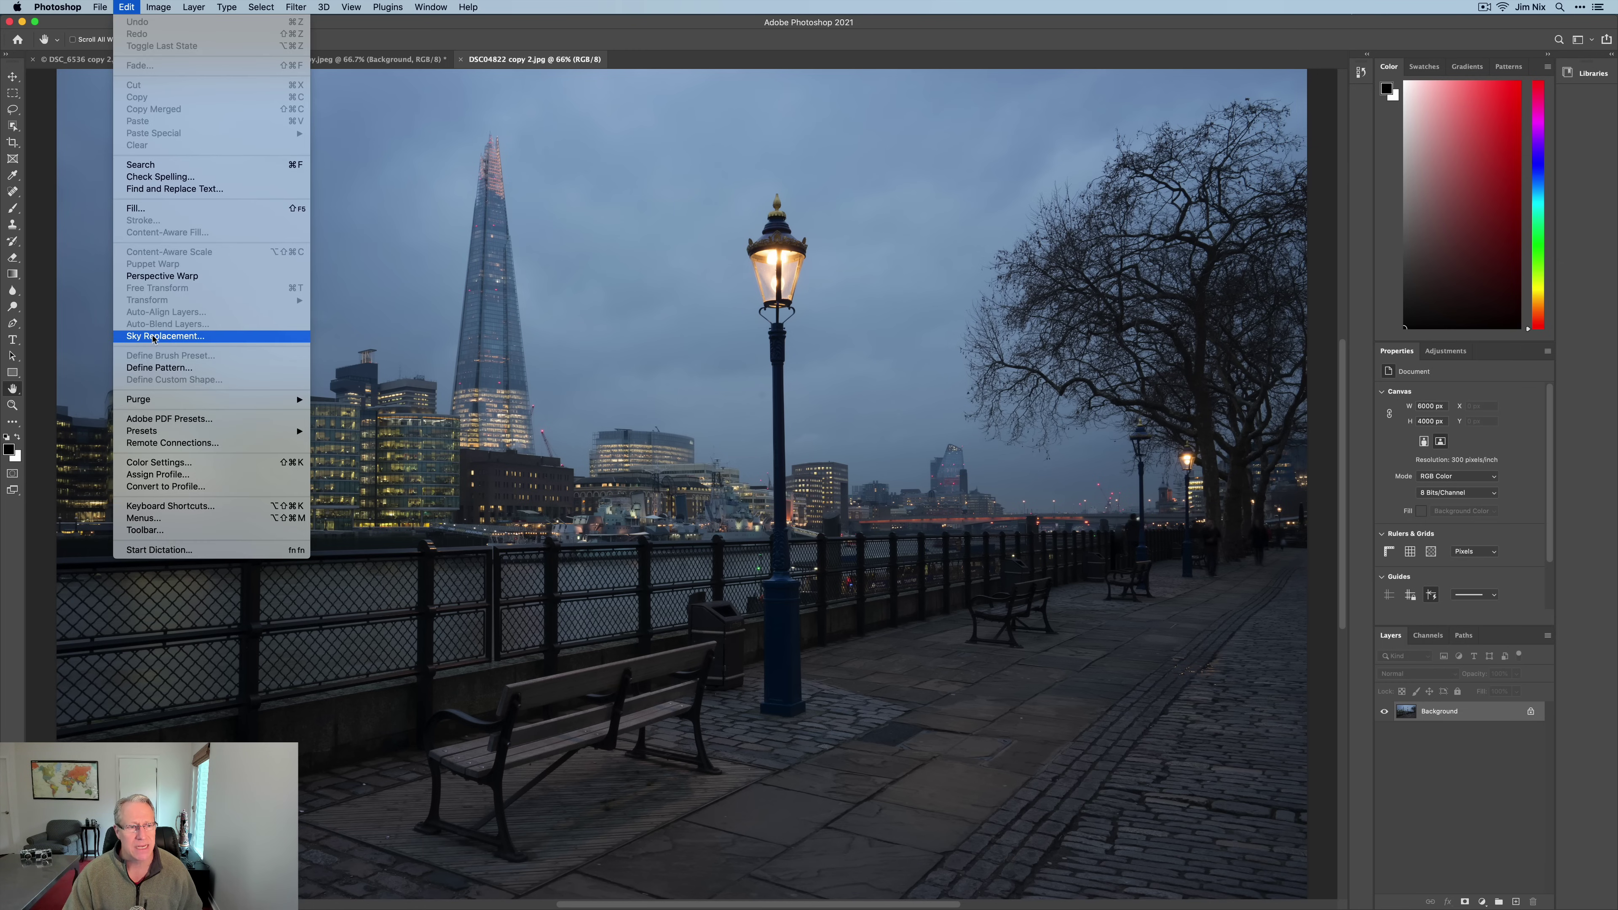
left_click(154, 338)
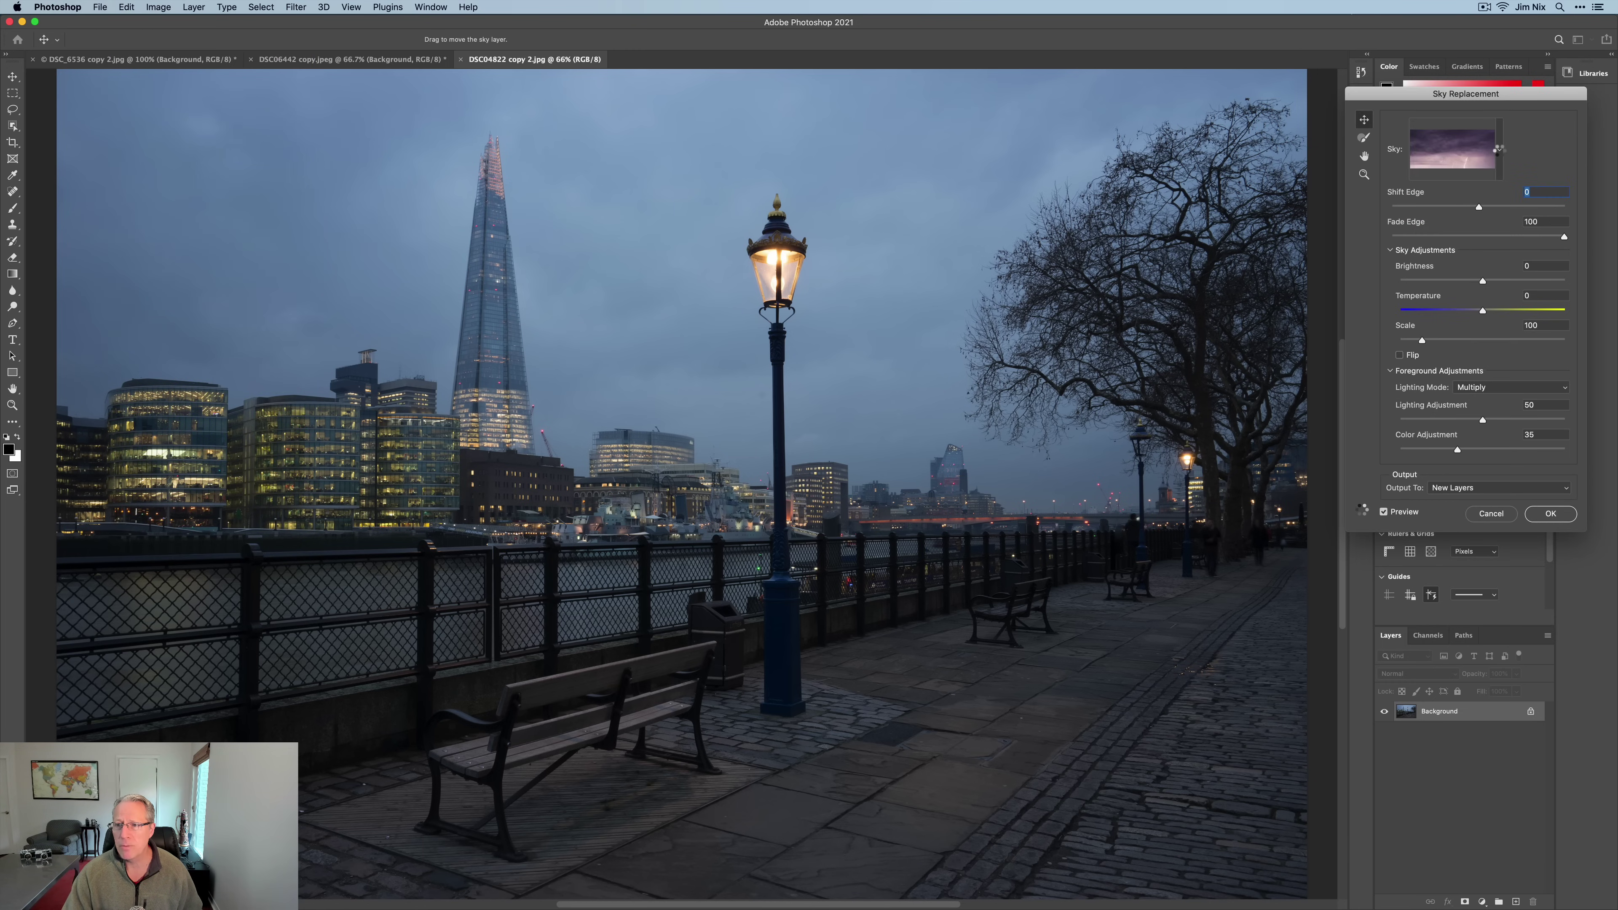
left_click(1500, 151)
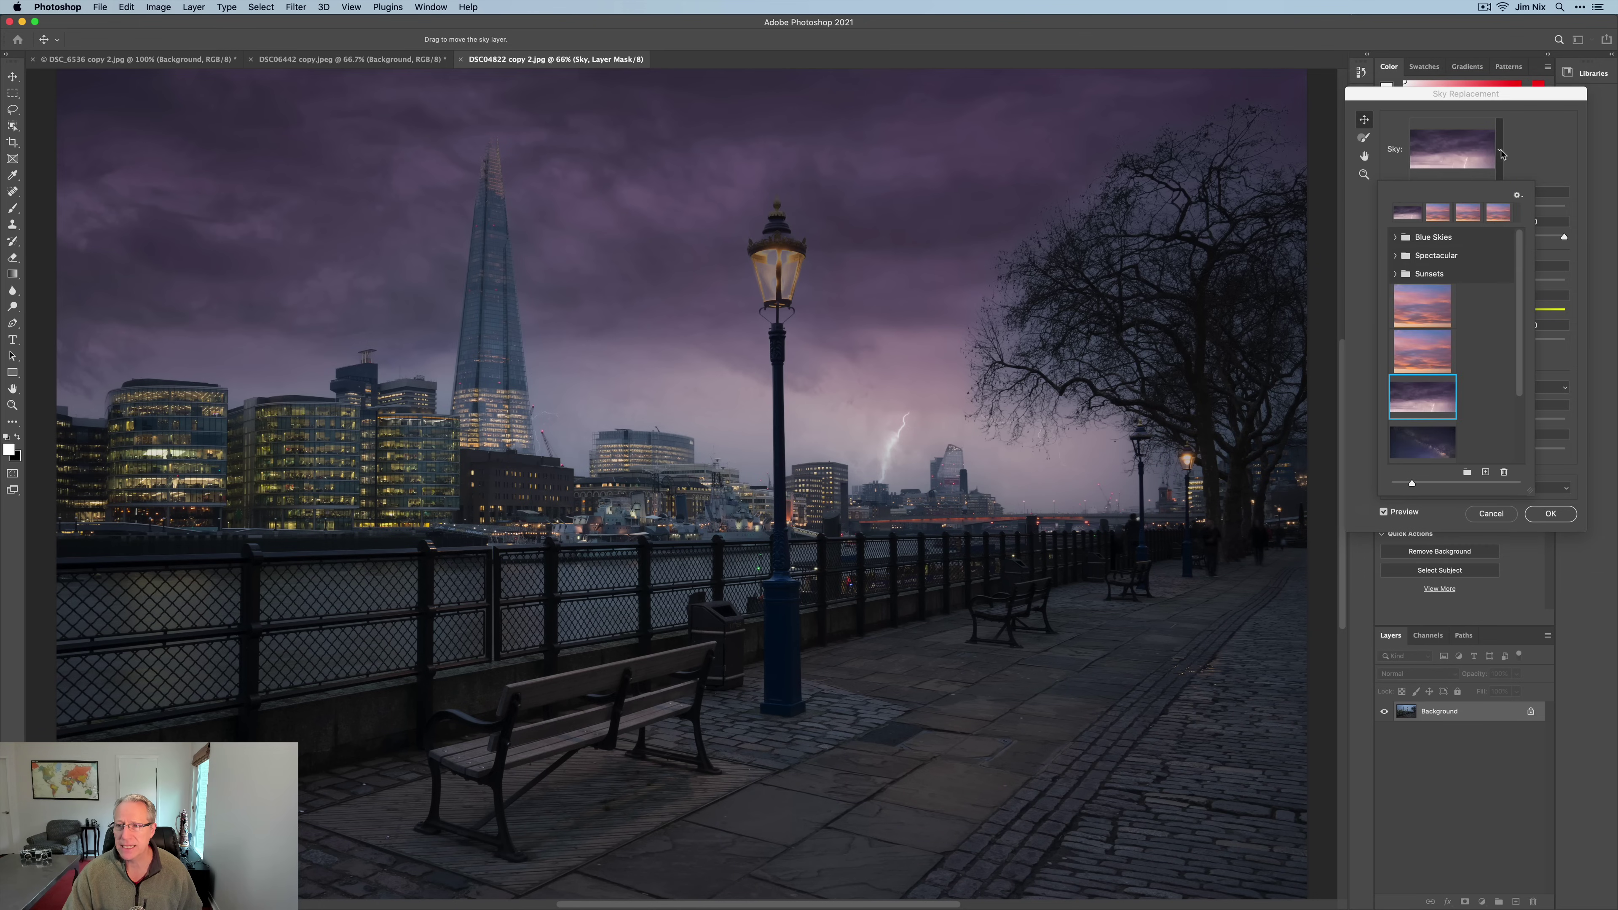
left_click(1414, 359)
left_click(1535, 503)
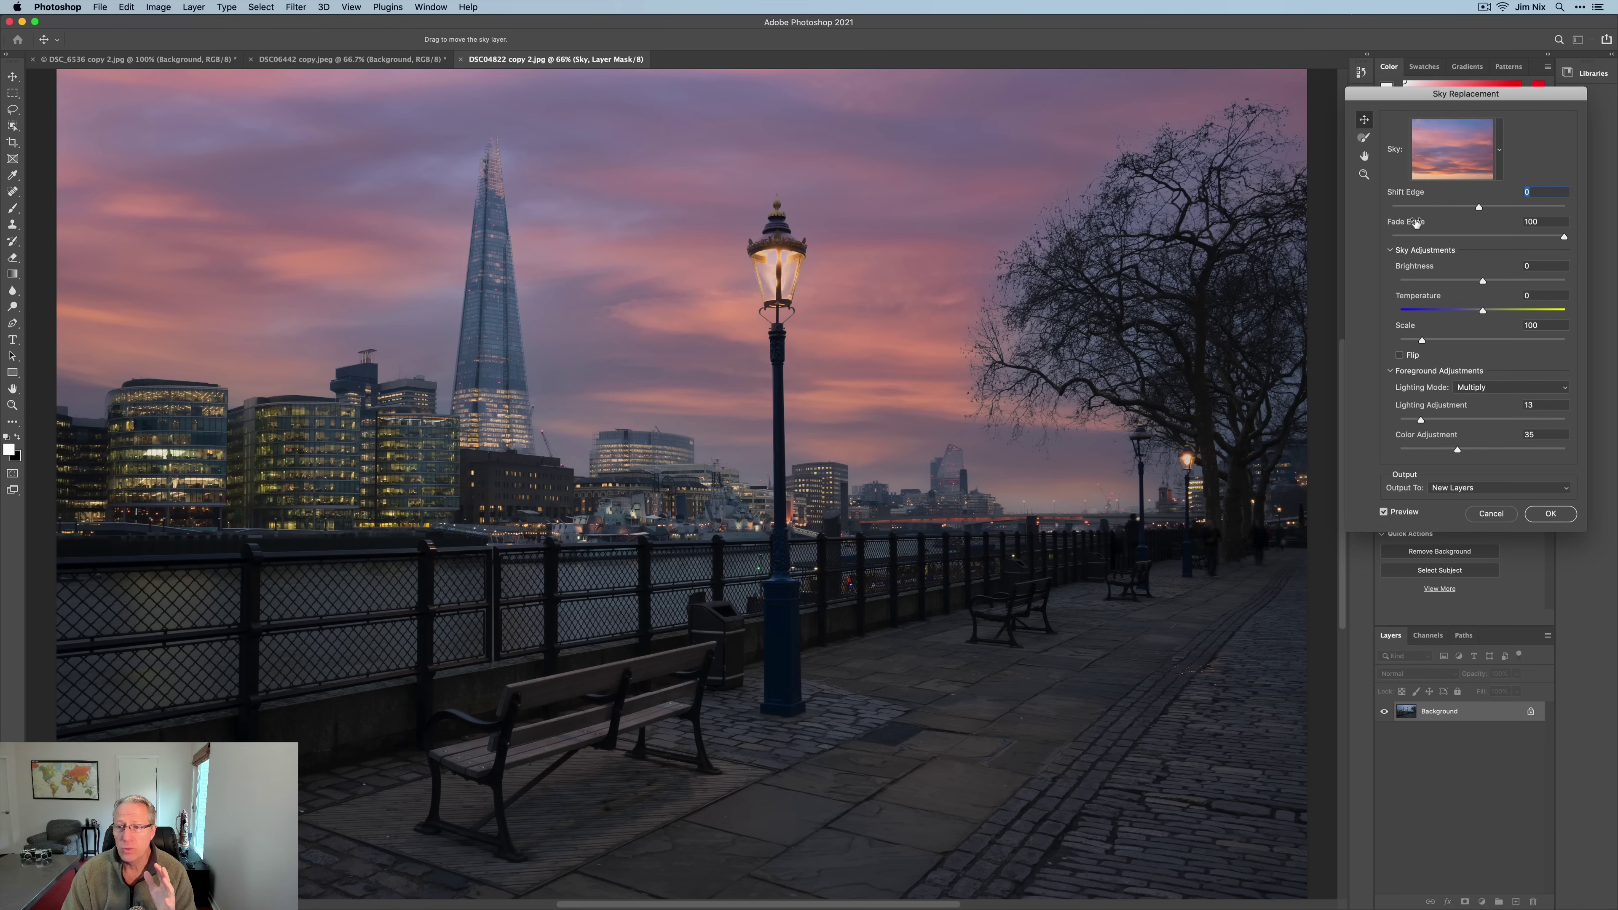
Try a Shift Edge of 44 and examine the tree and lamp edges at 200% zoom against the original photo
left_click_drag(1477, 207, 1518, 208)
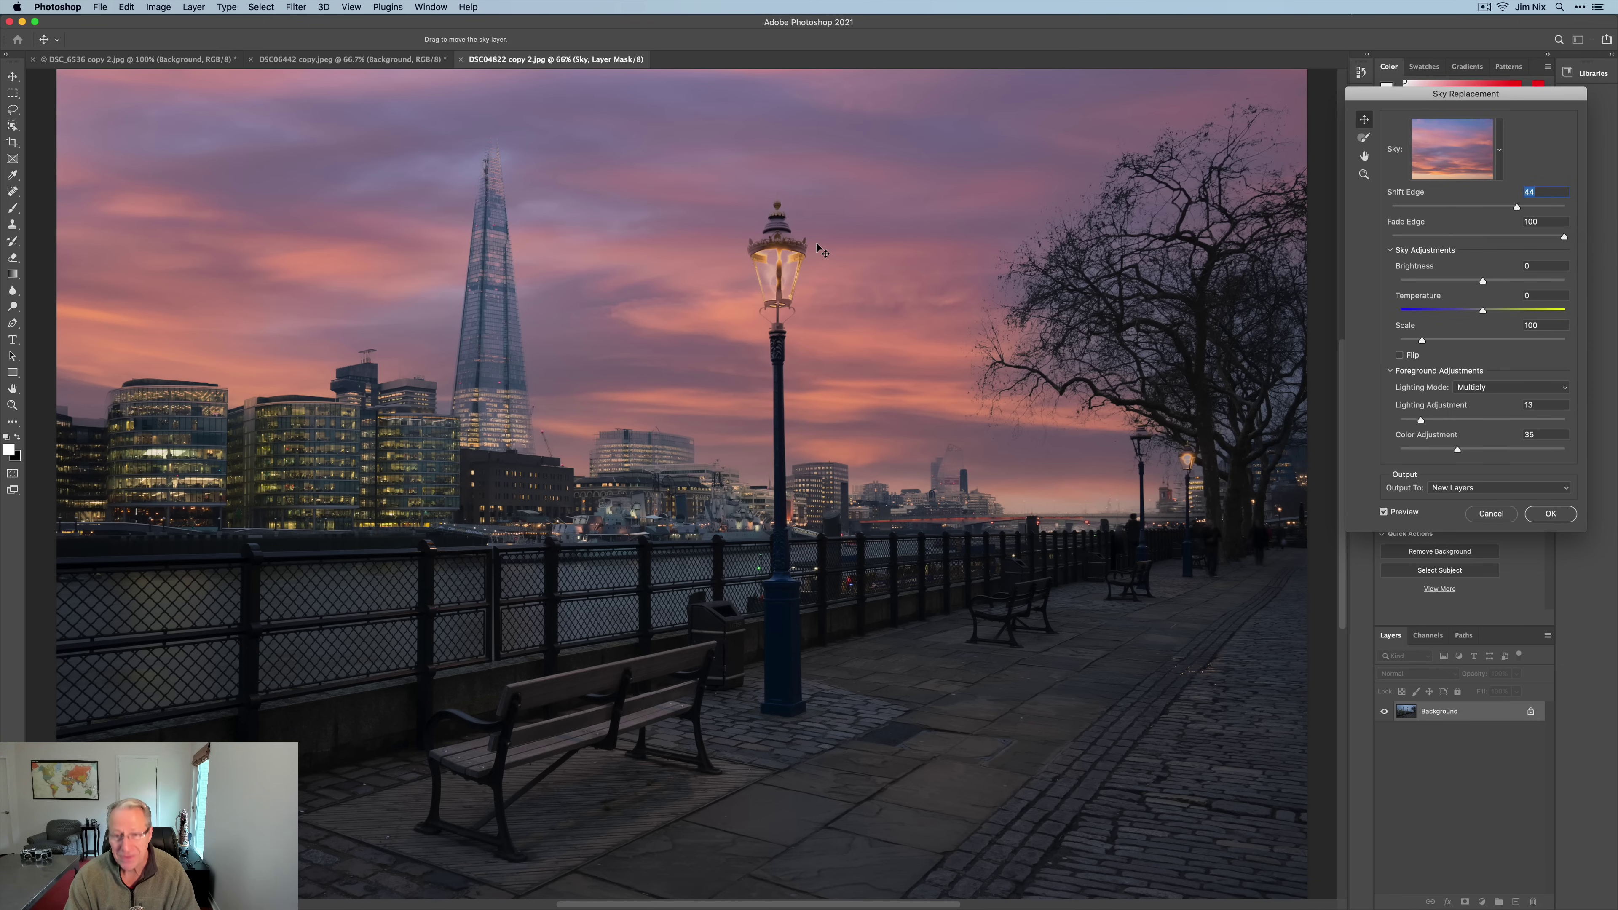
key("super+plus")
key("super+plus")
scroll(821, 251, "right", 15)
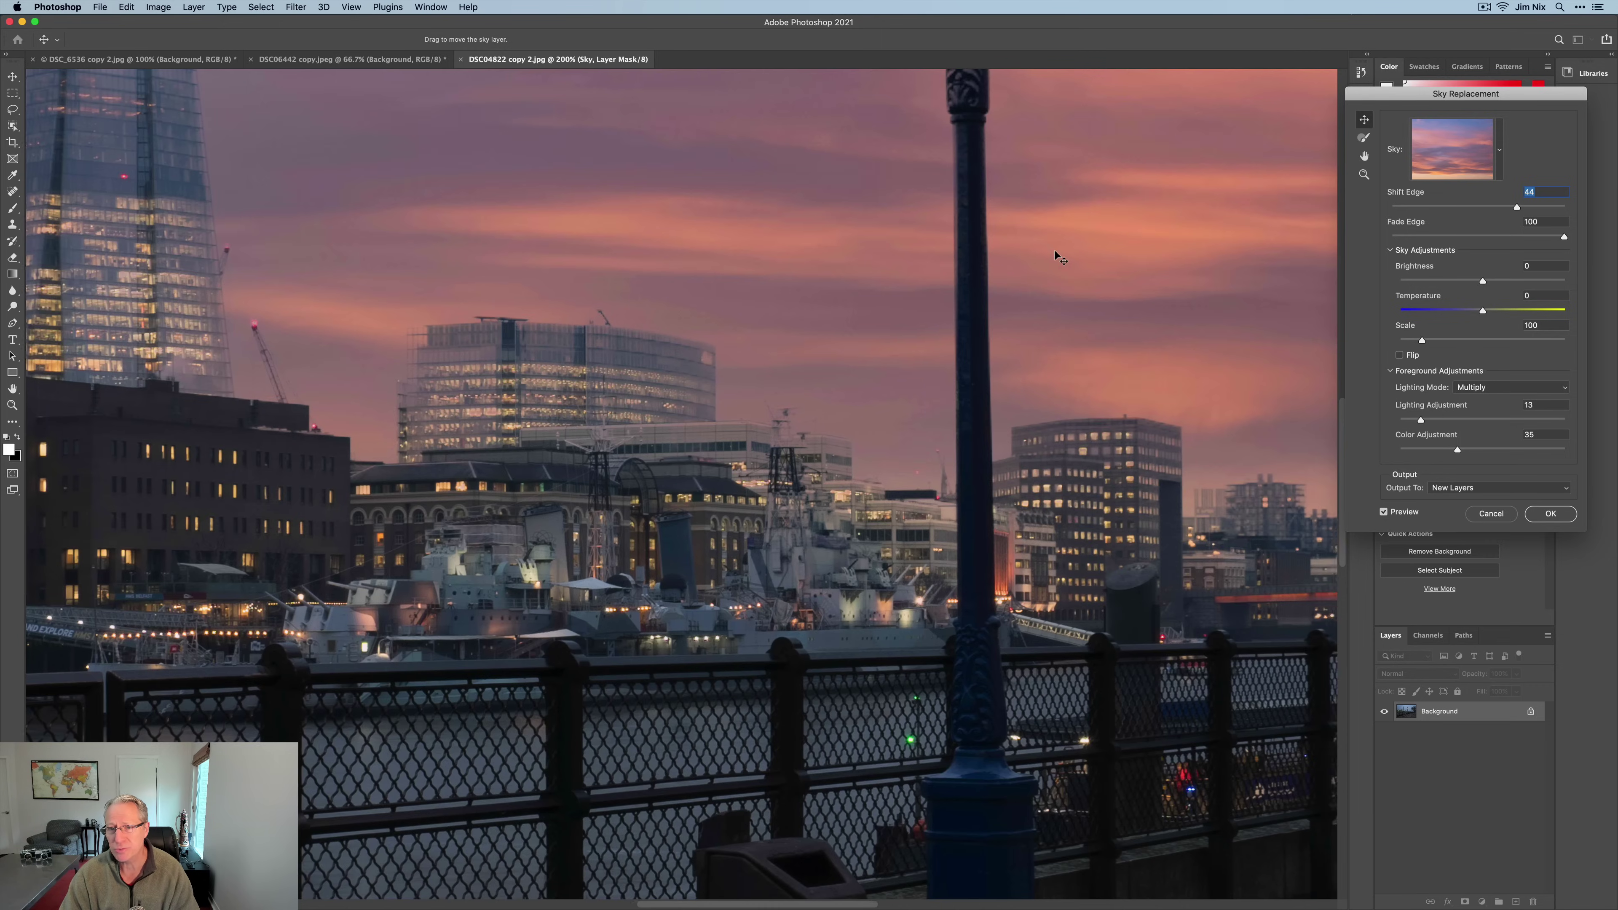
scroll(1060, 258, "up", 5)
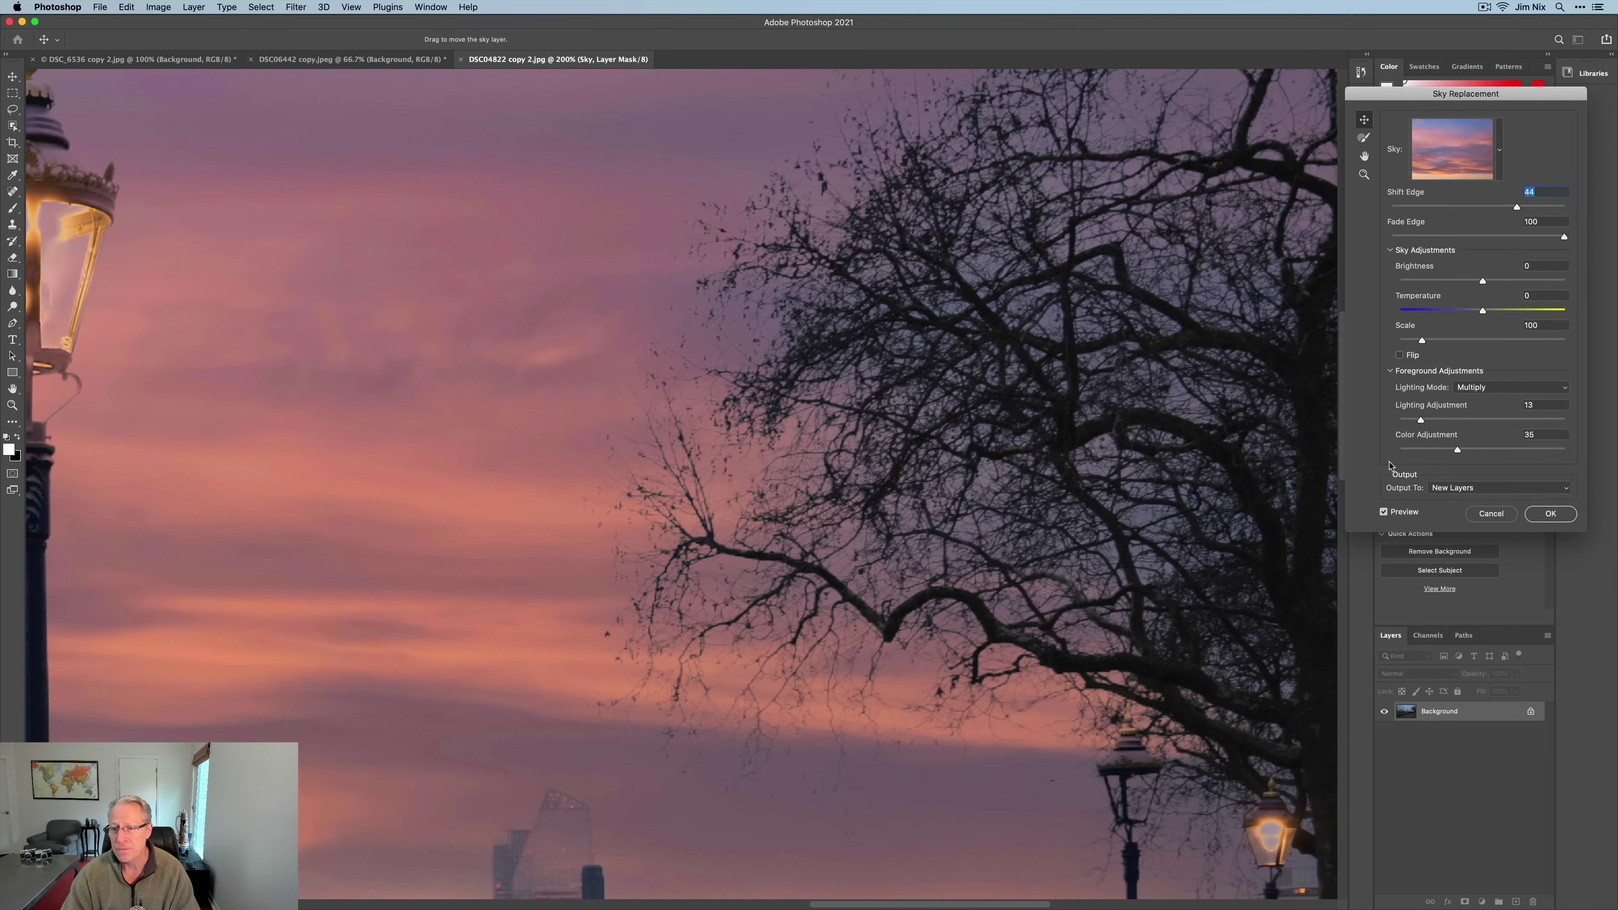
left_click(1384, 512)
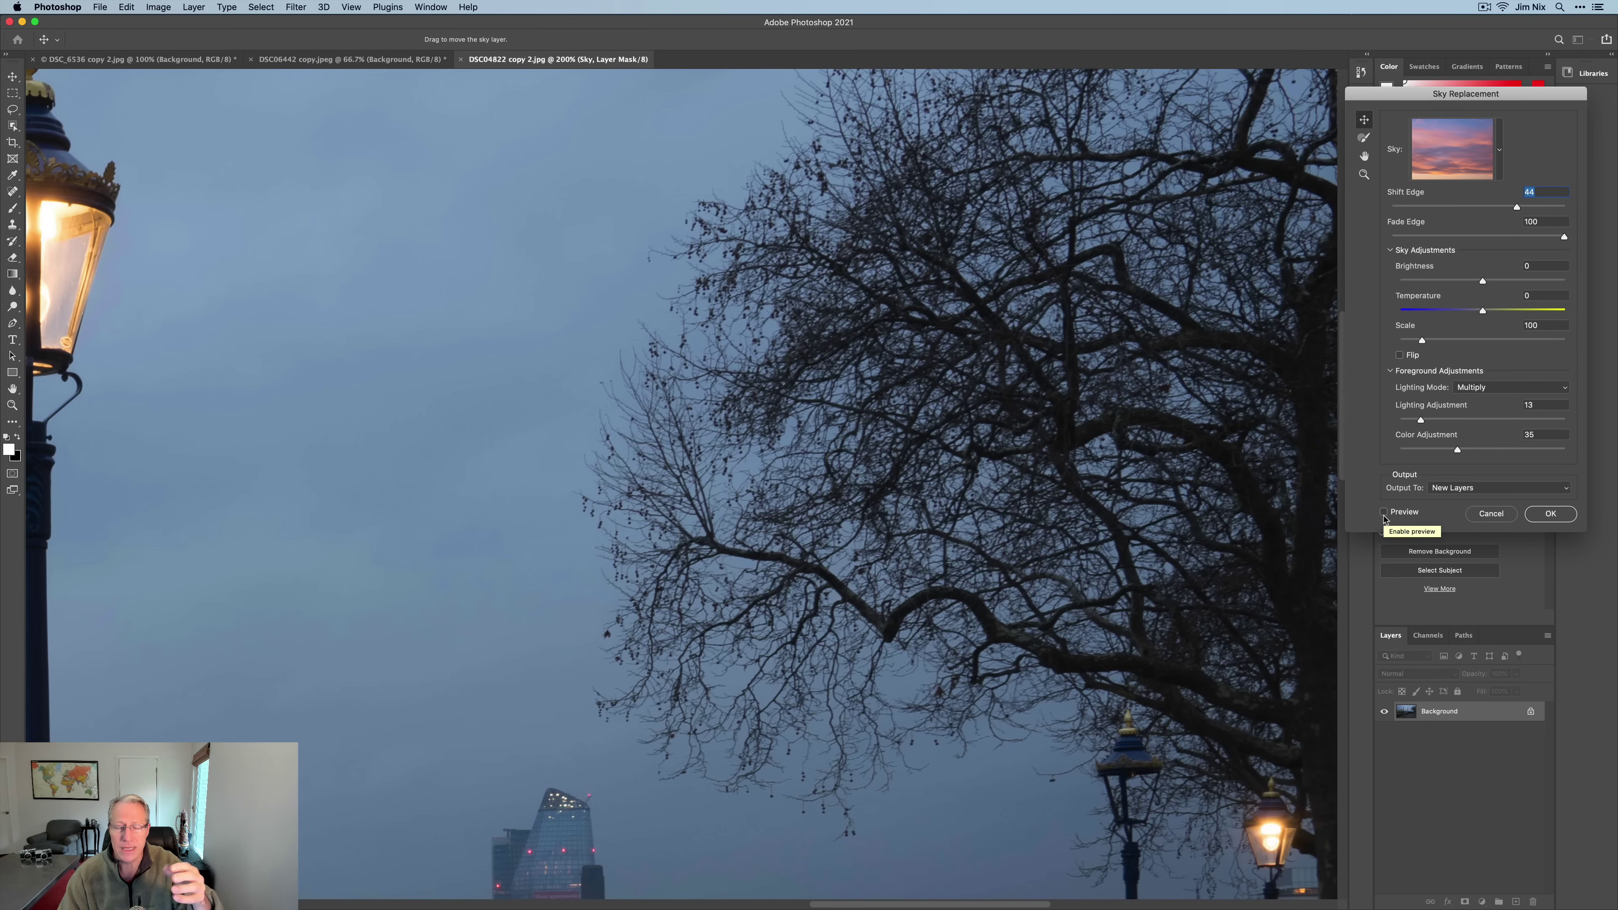
left_click(1384, 513)
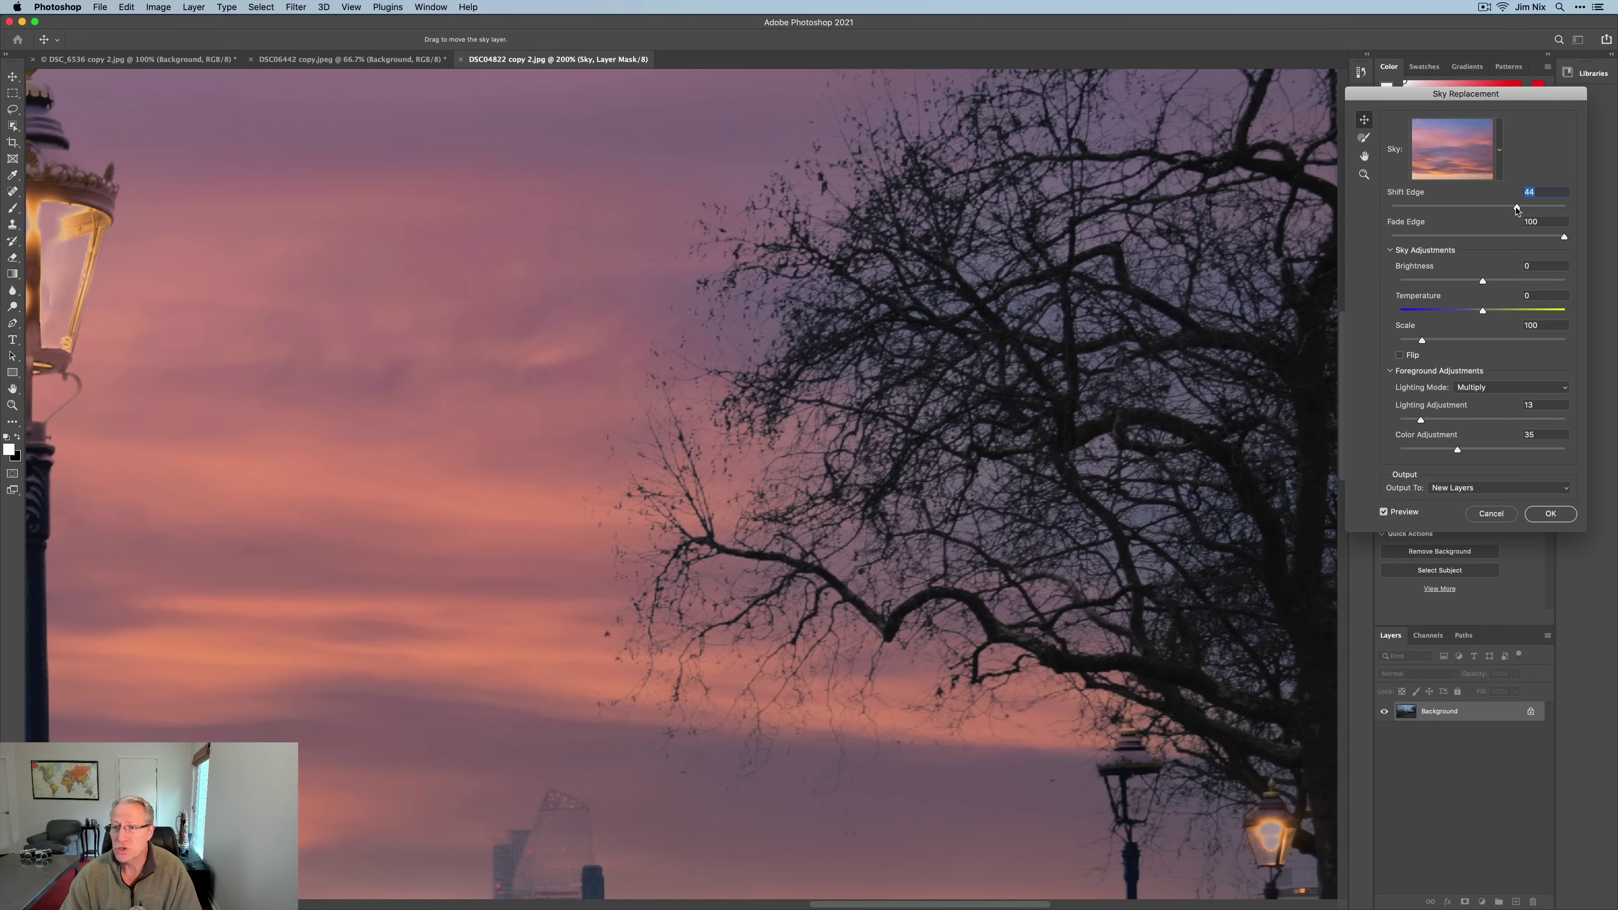
Lower Shift Edge to about 9 and Fade Edge to 88, and apply the sky replacement as new layers
left_click_drag(1516, 207, 1487, 209)
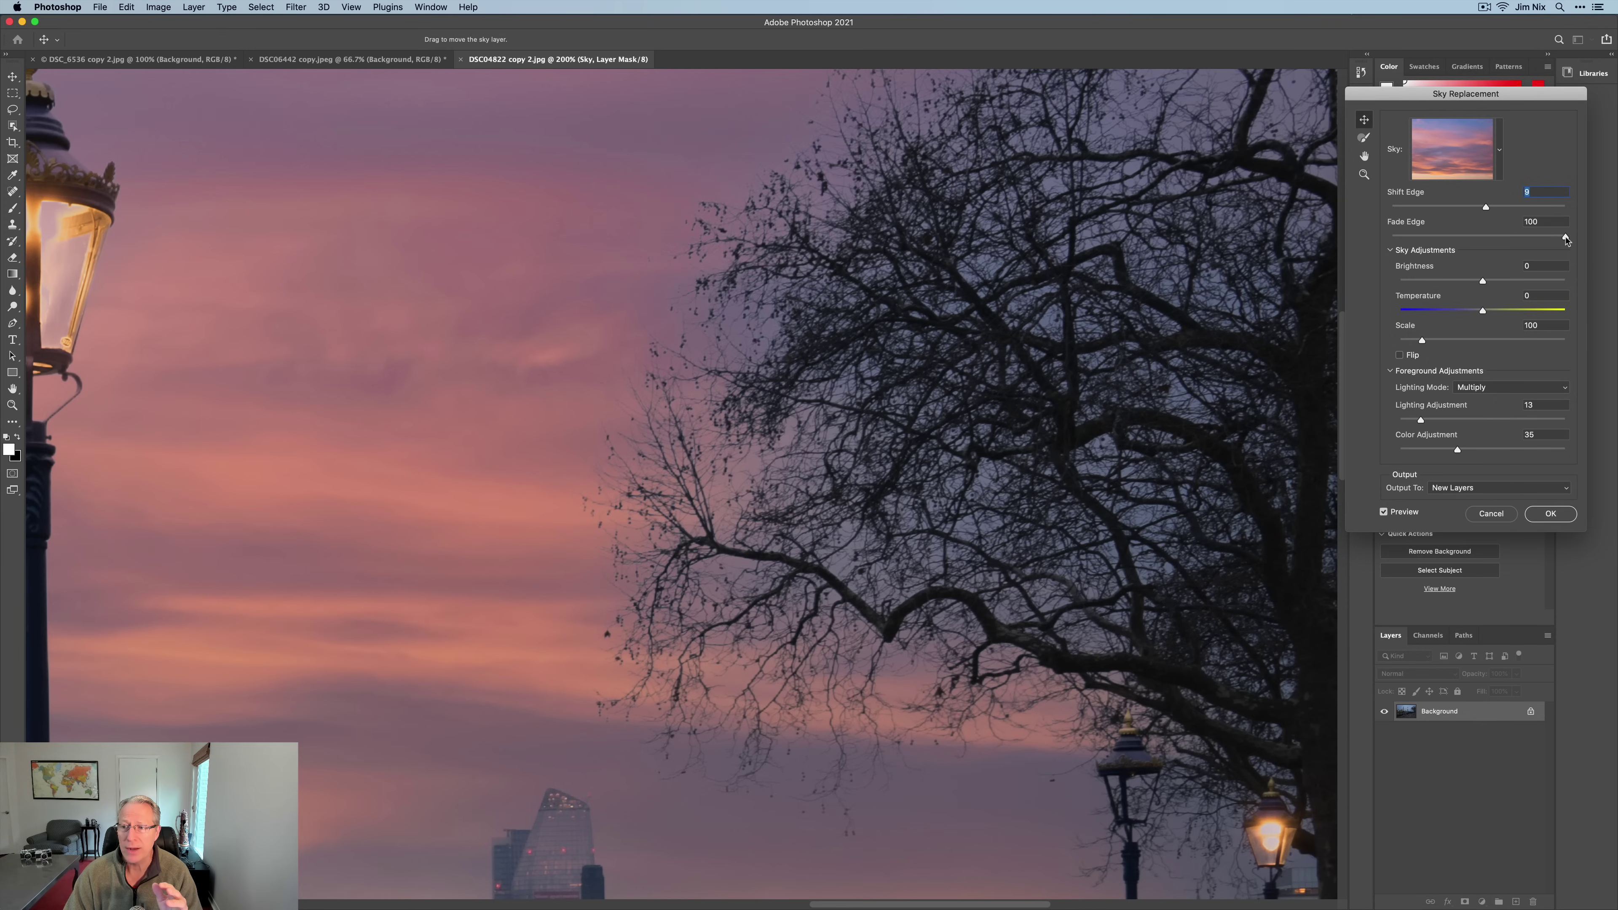
mouse_move(1566, 239)
left_mouse_down()
mouse_move(1499, 238)
mouse_move(1545, 236)
left_mouse_up()
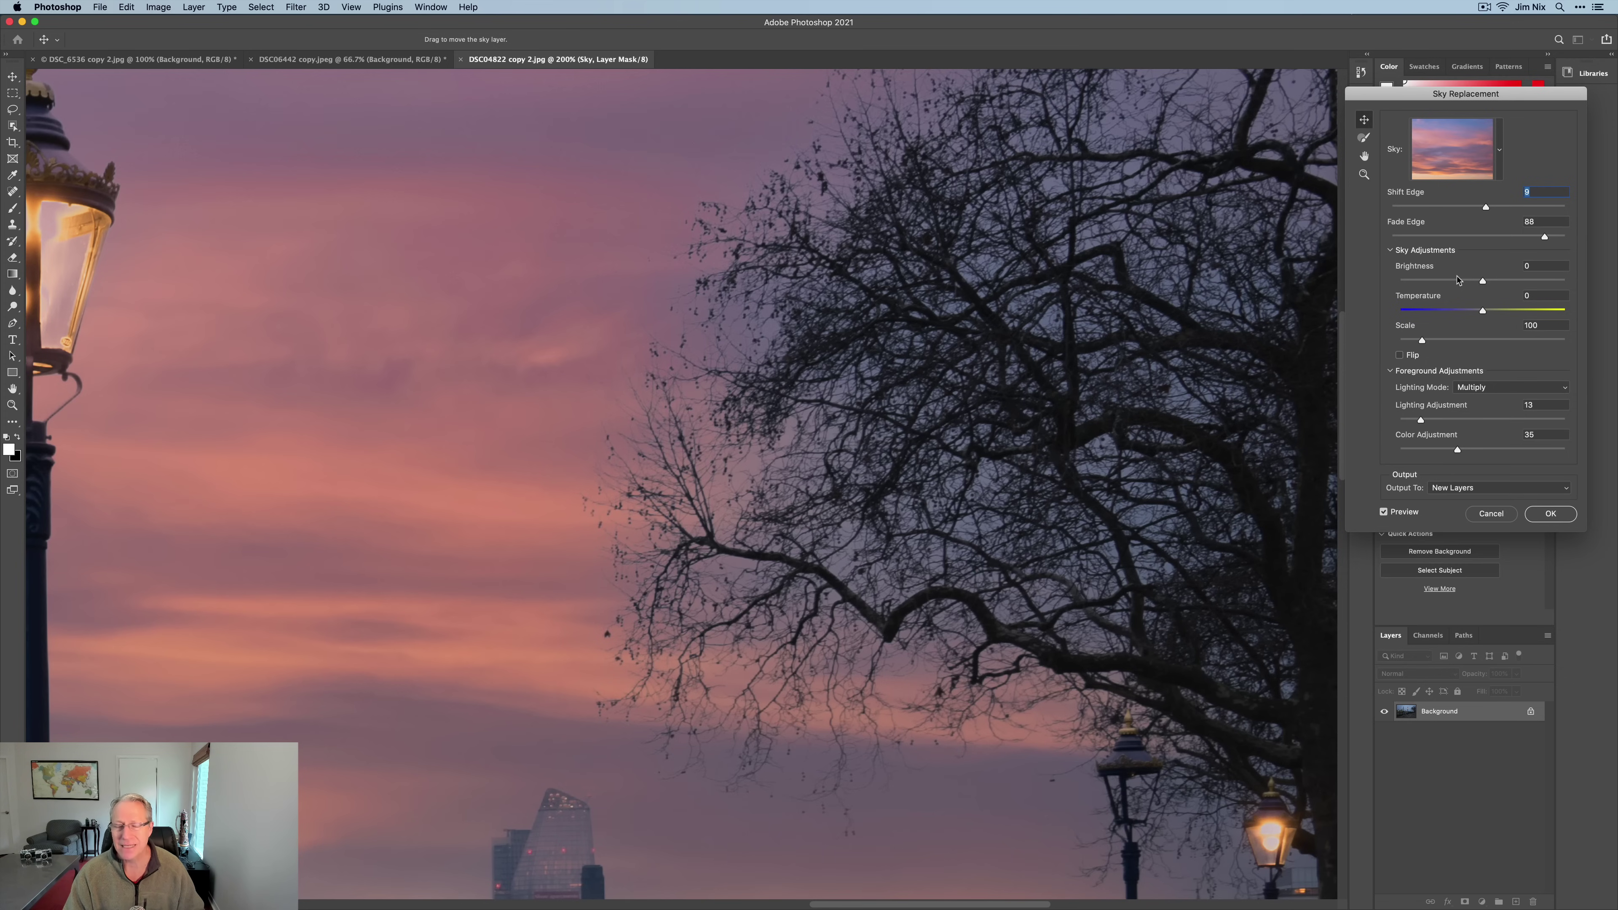
key("super+minus")
key("super+minus")
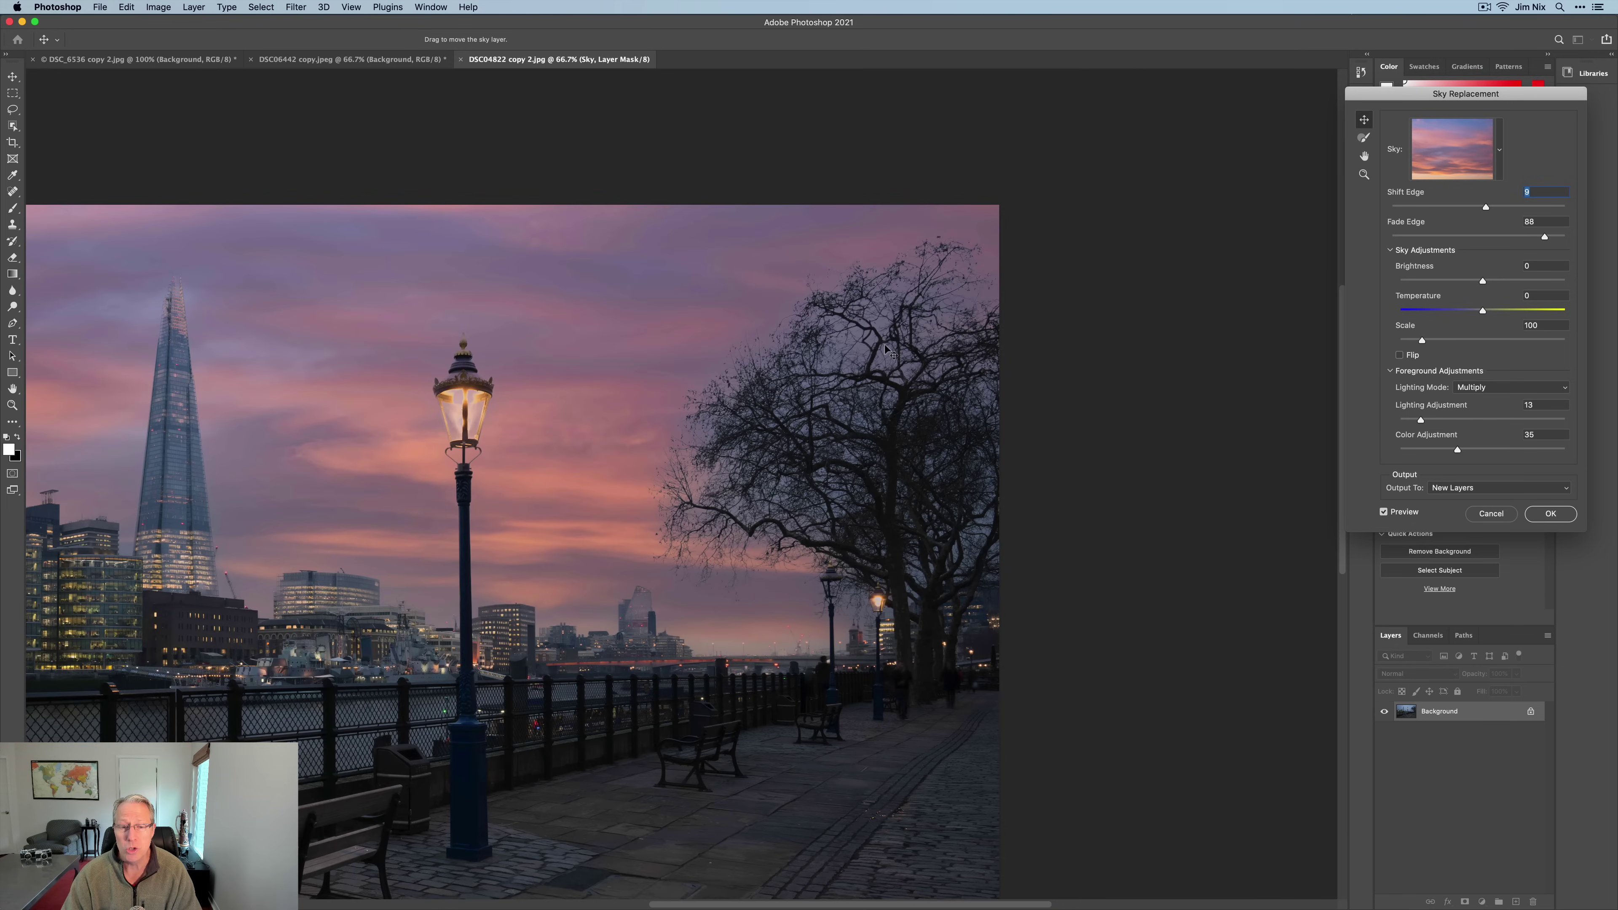
key("super+0")
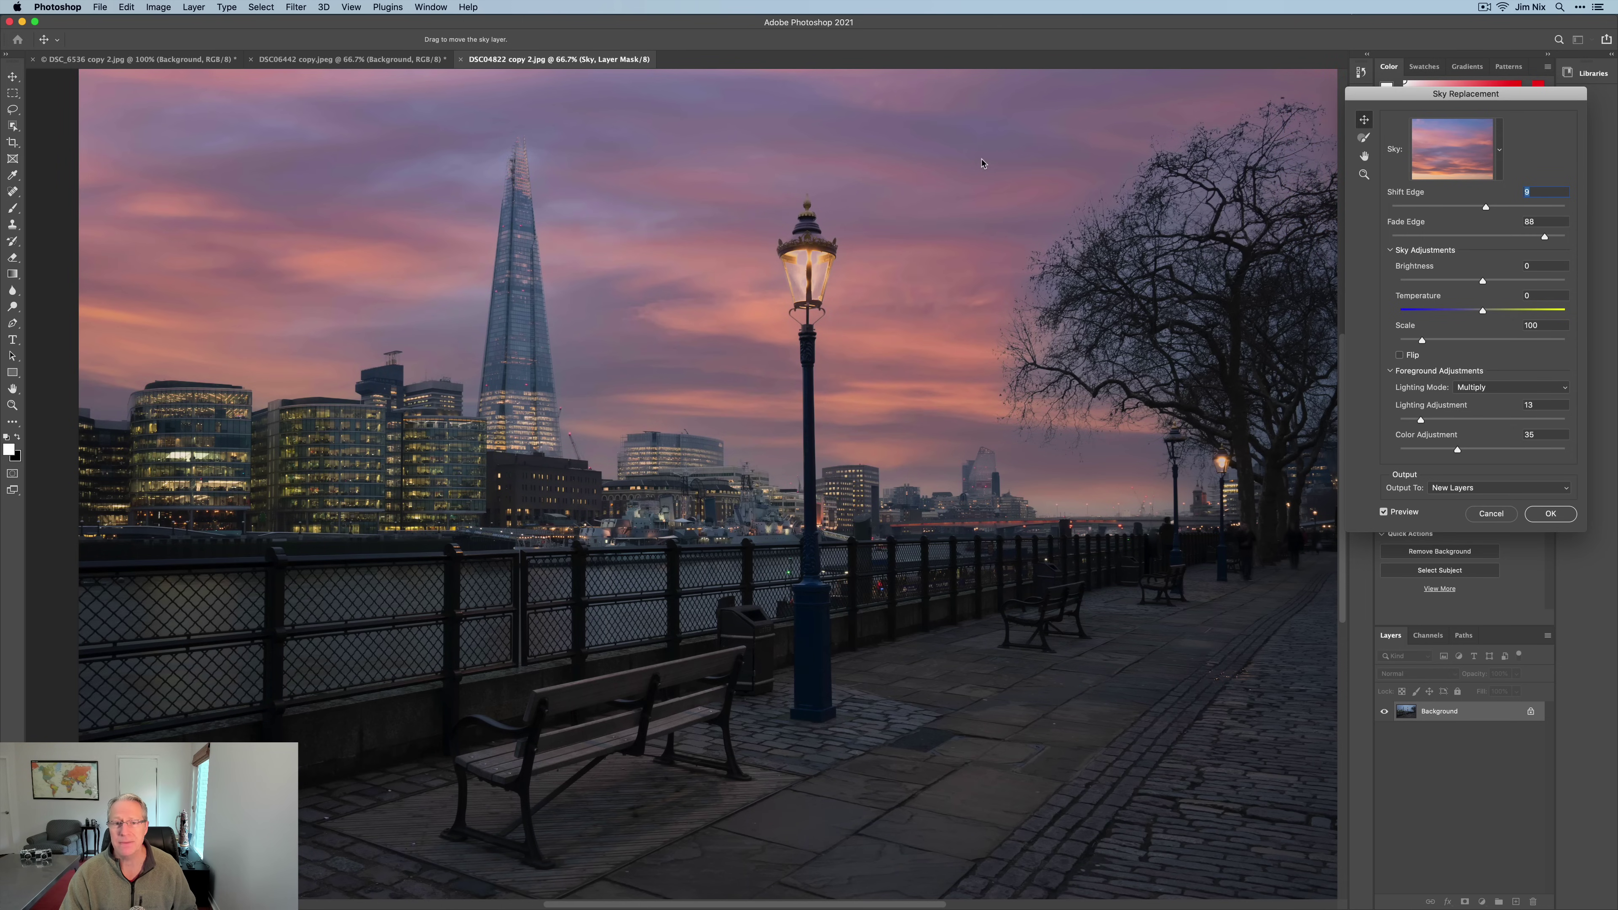
left_click(1556, 520)
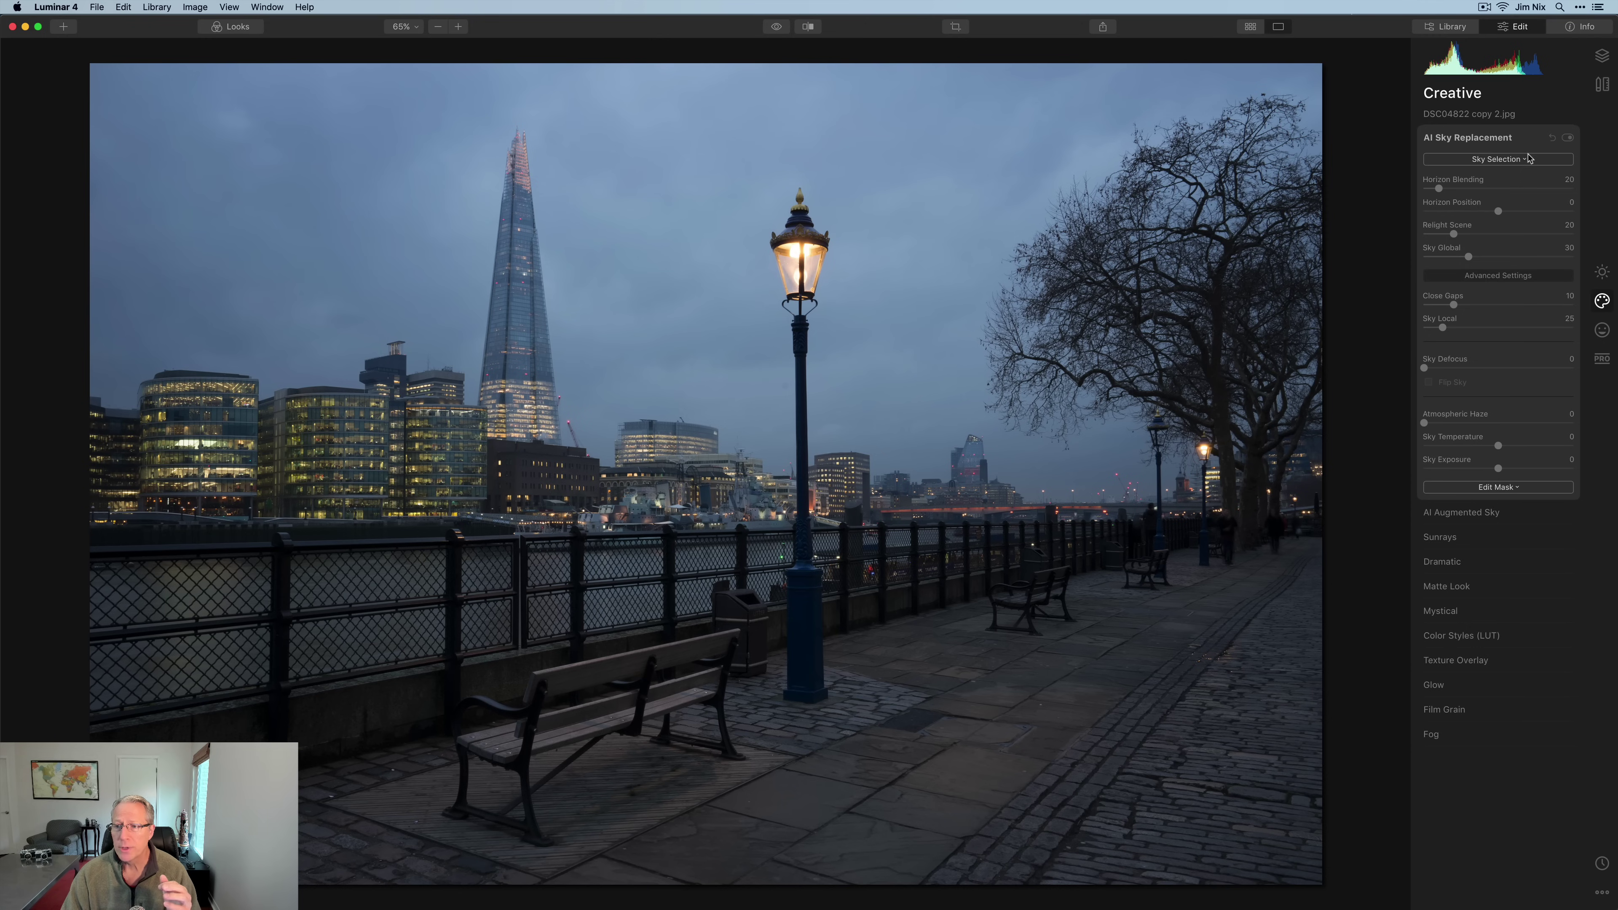
In Luminar 4, load Suess-Desert-Sunset-37 copy.jpg from the Sky files folder as the custom replacement sky for DSC04822 copy 2.jpg
left_click(1527, 160)
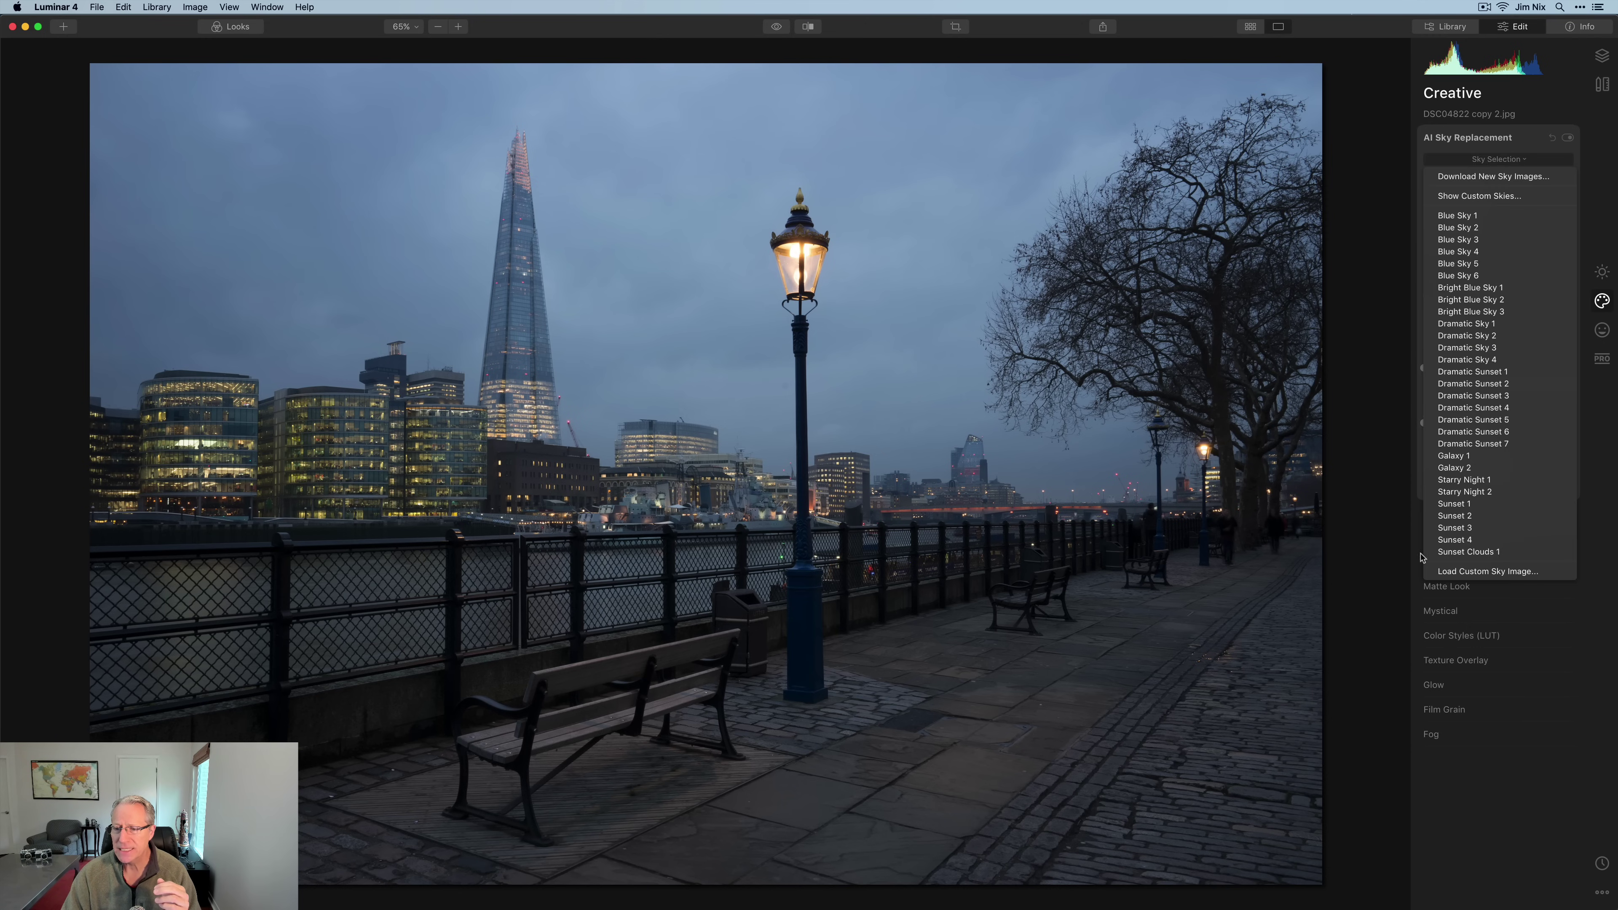
left_click(1487, 571)
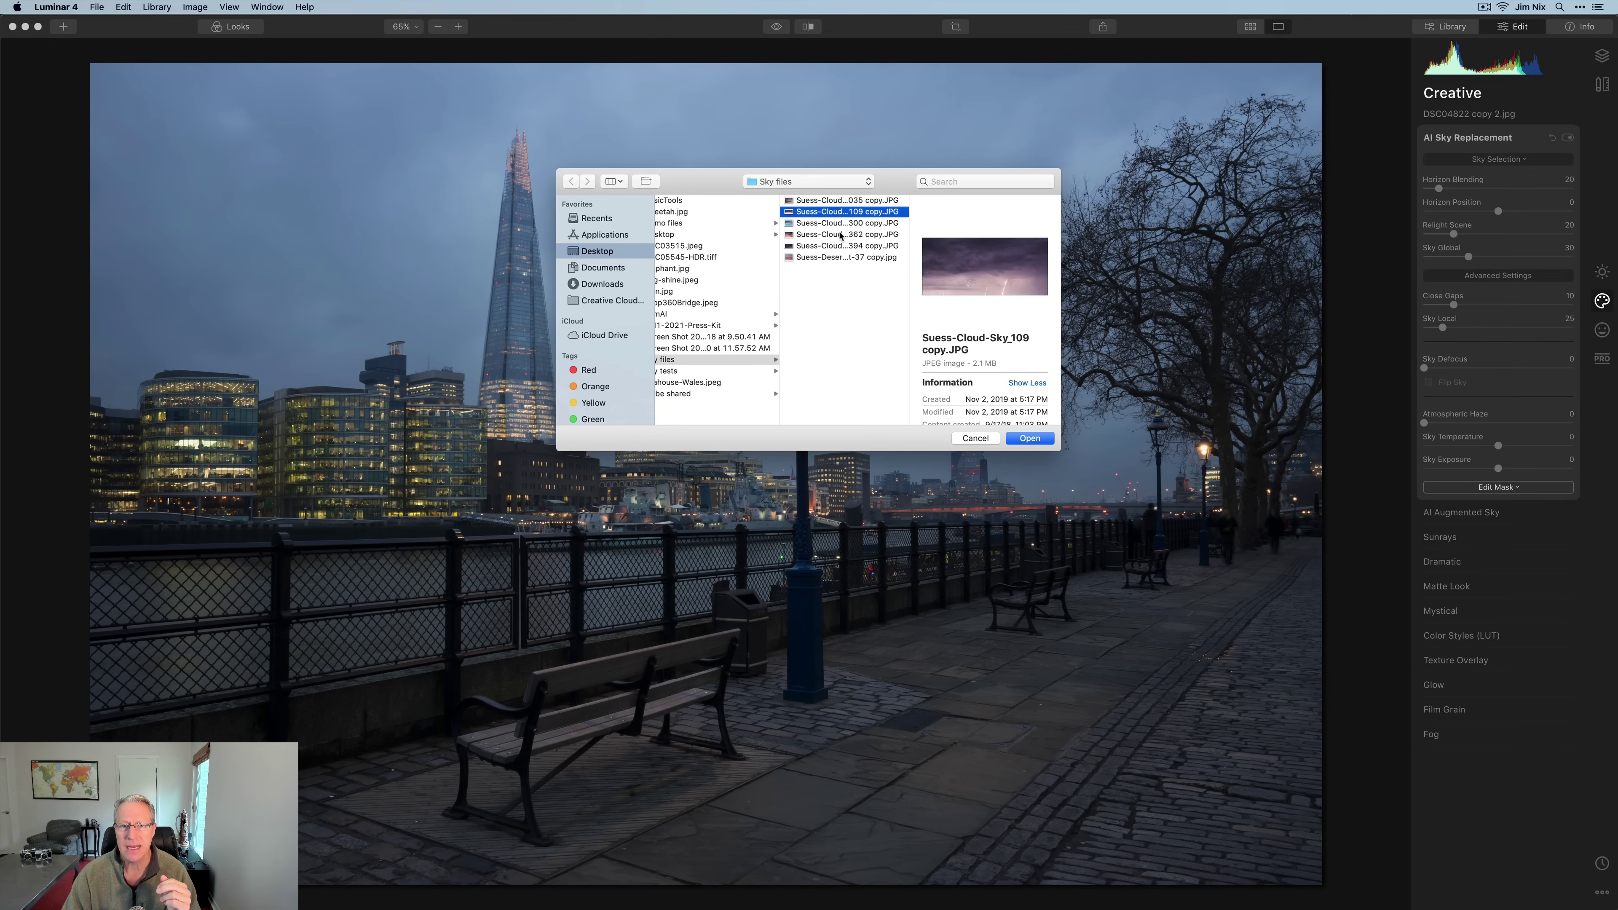
left_click(838, 258)
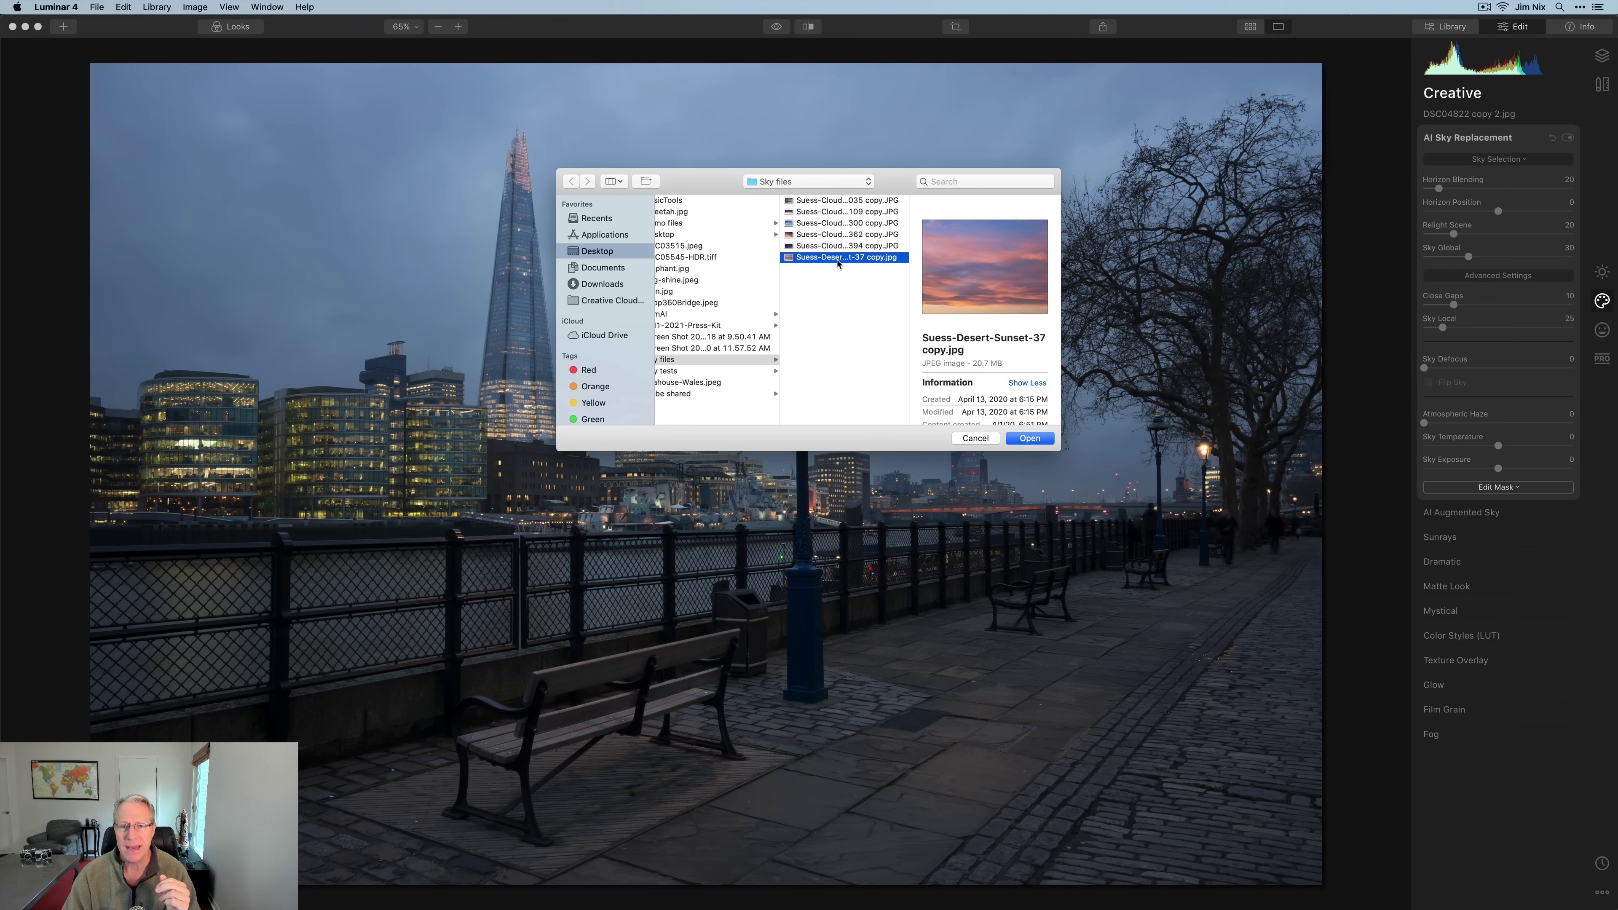
left_click(1031, 438)
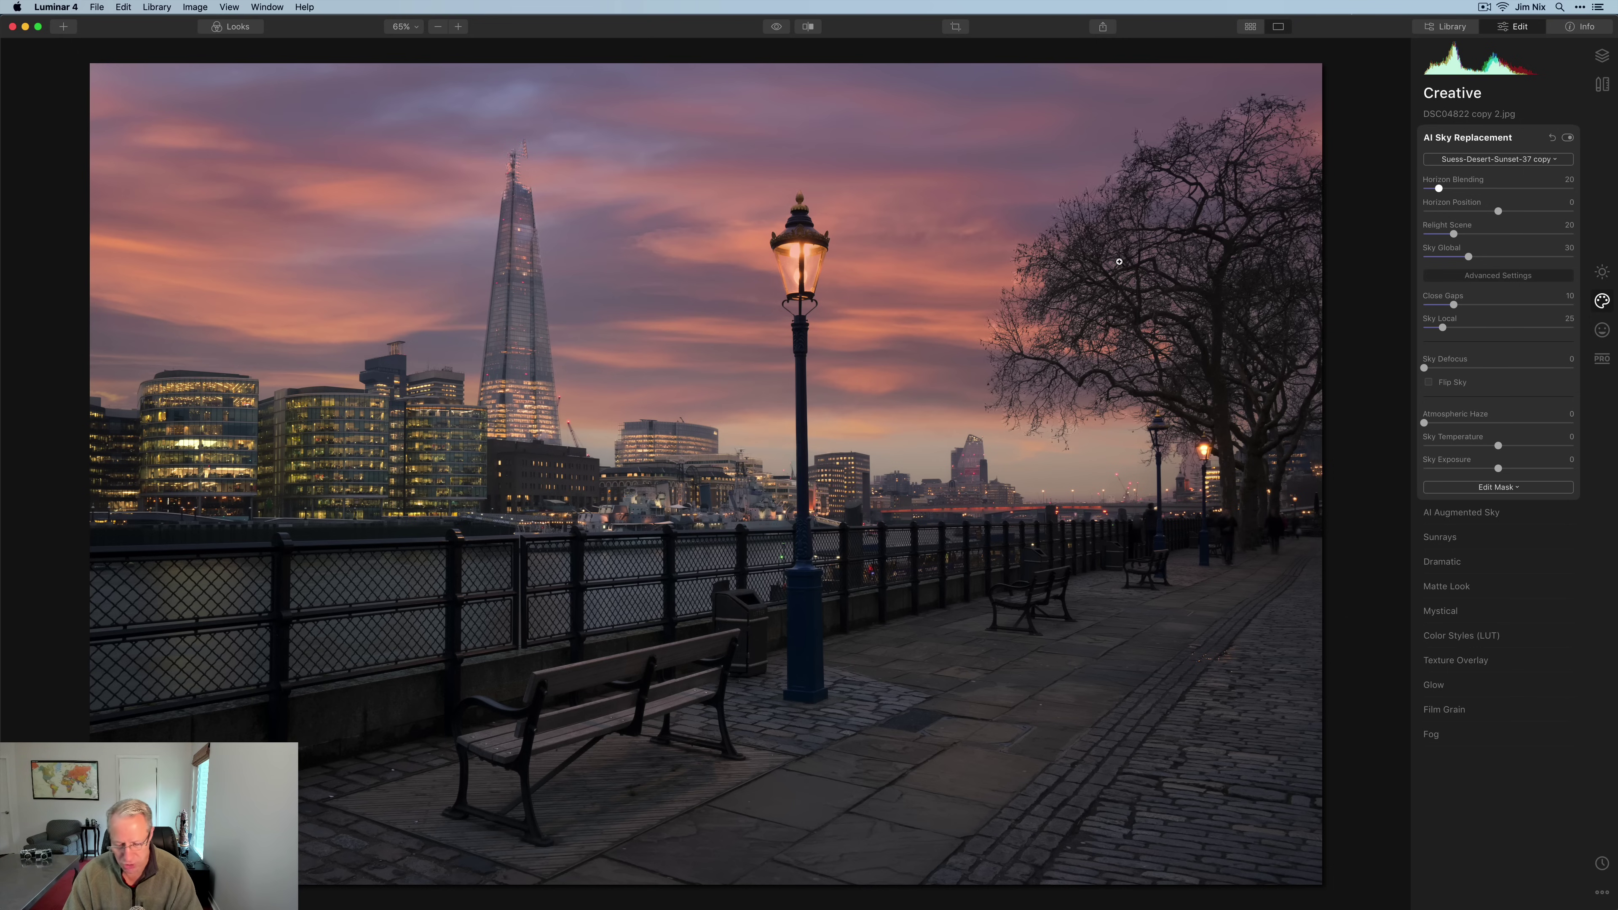
Set Close Gaps to 50 and Sky Local to 200, and inspect the tree branches at 200% zoom
left_click(458, 26)
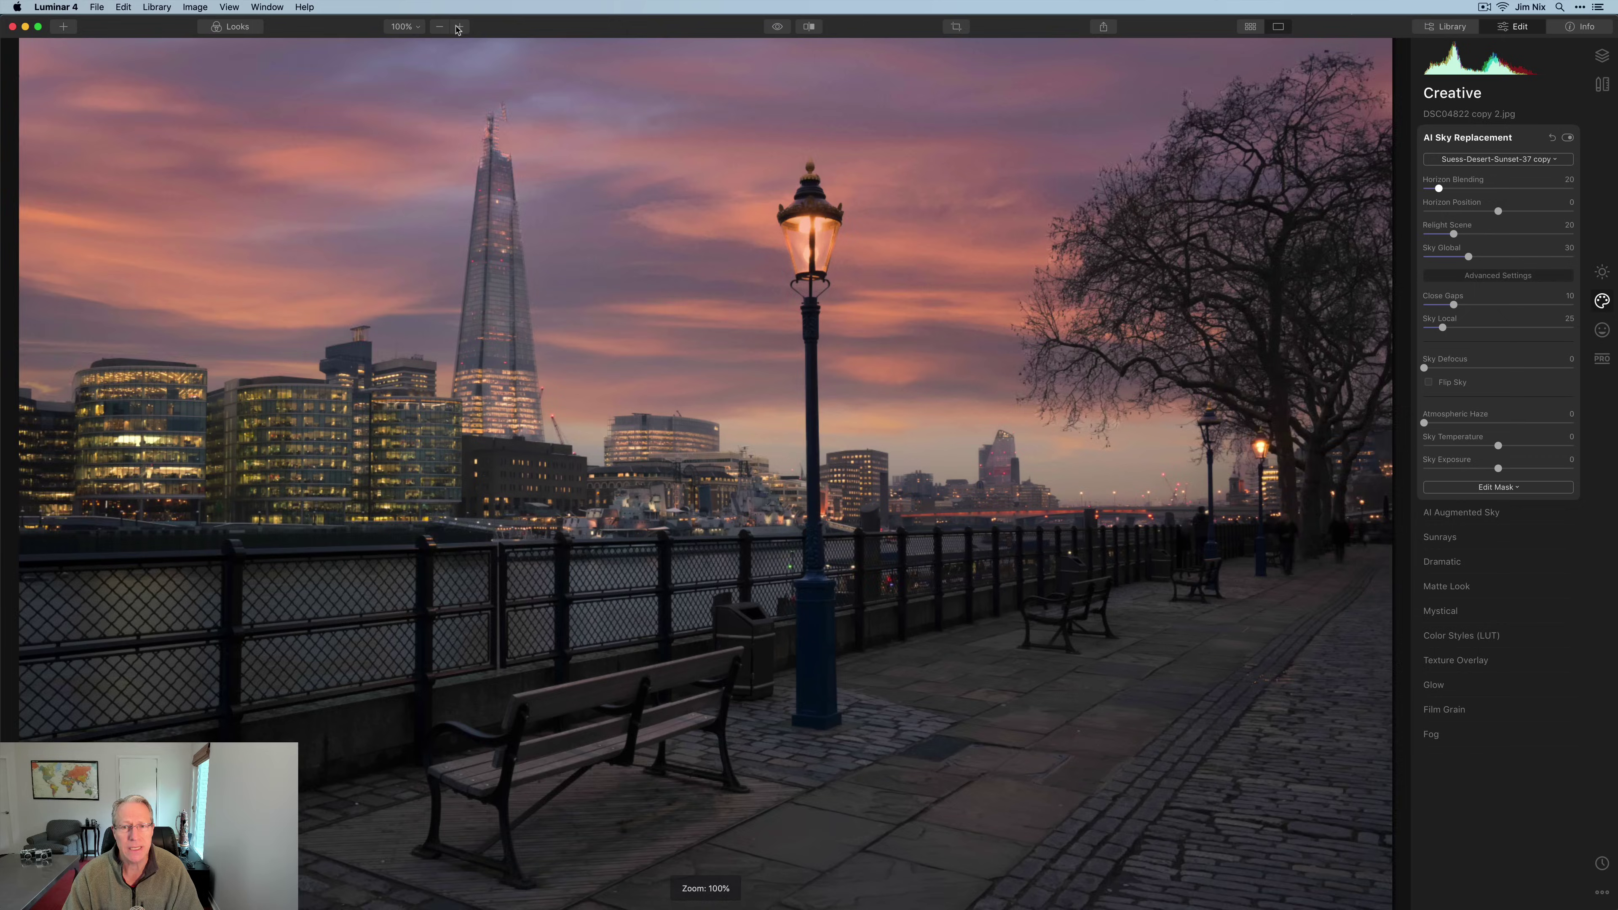
left_click(458, 26)
scroll(946, 200, "right", 10)
scroll(946, 201, "up", 5)
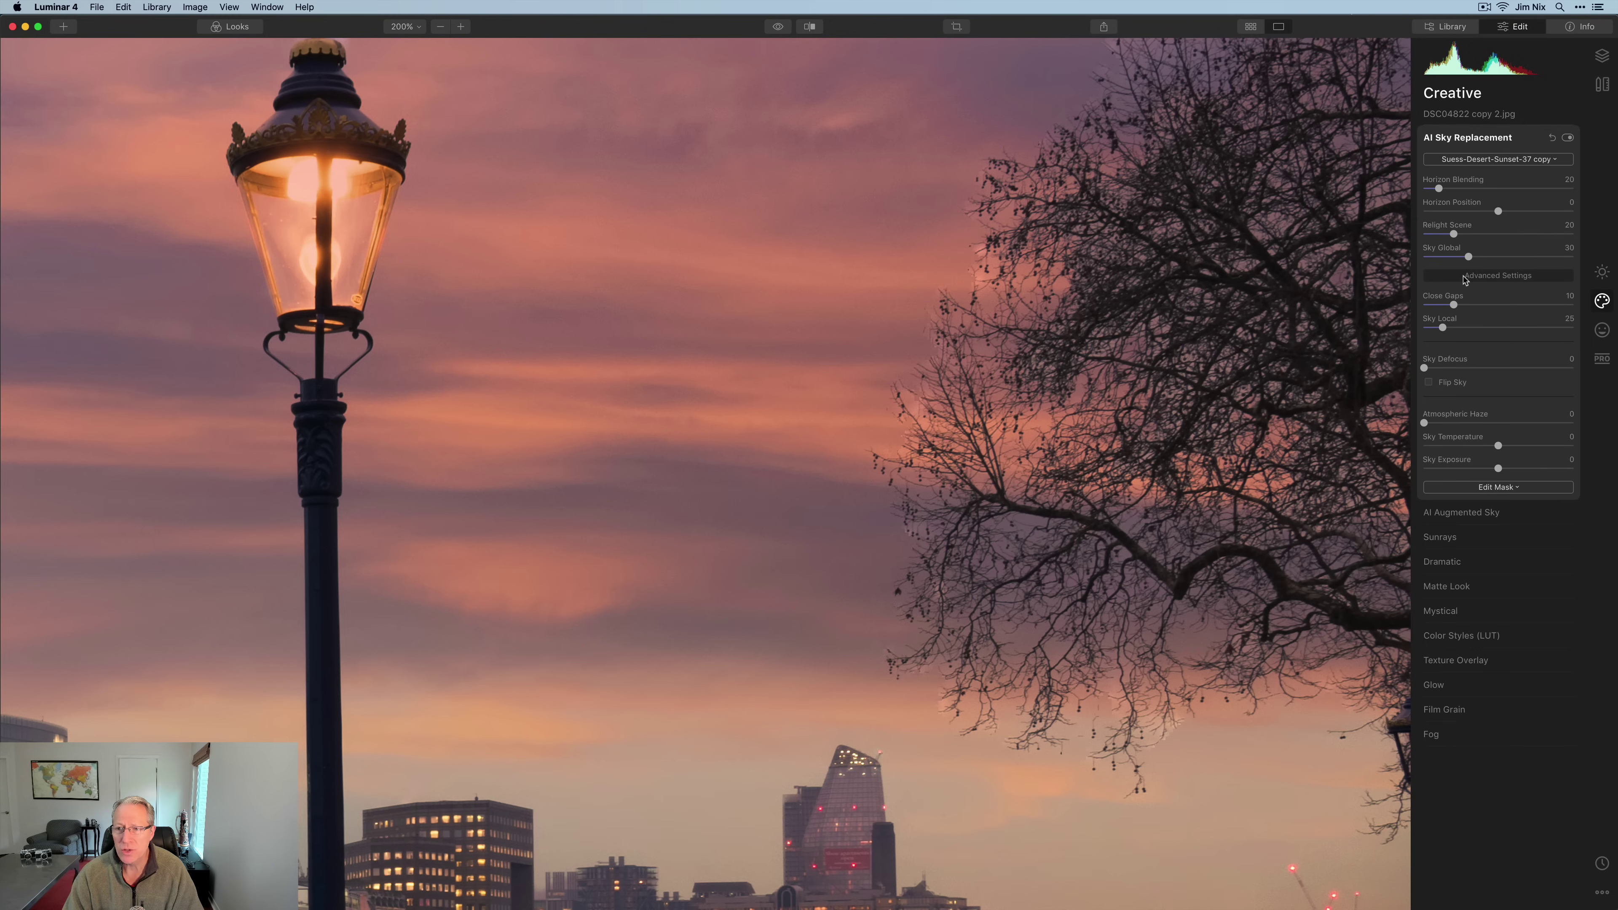
left_click_drag(1455, 306, 1580, 308)
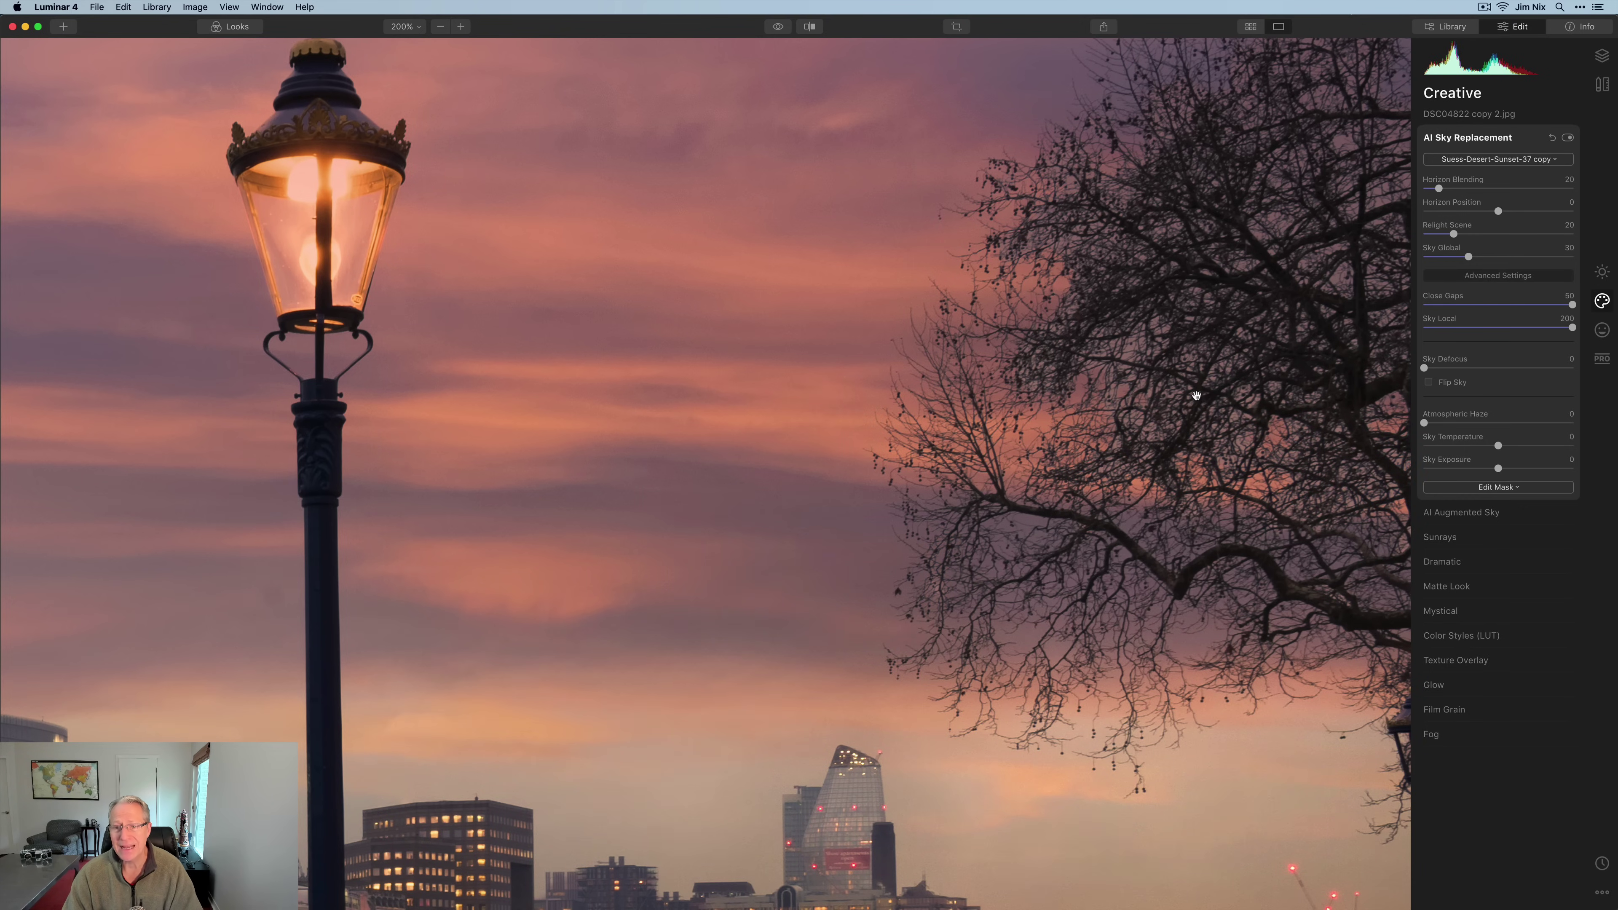
scroll(1196, 396, "right", 5)
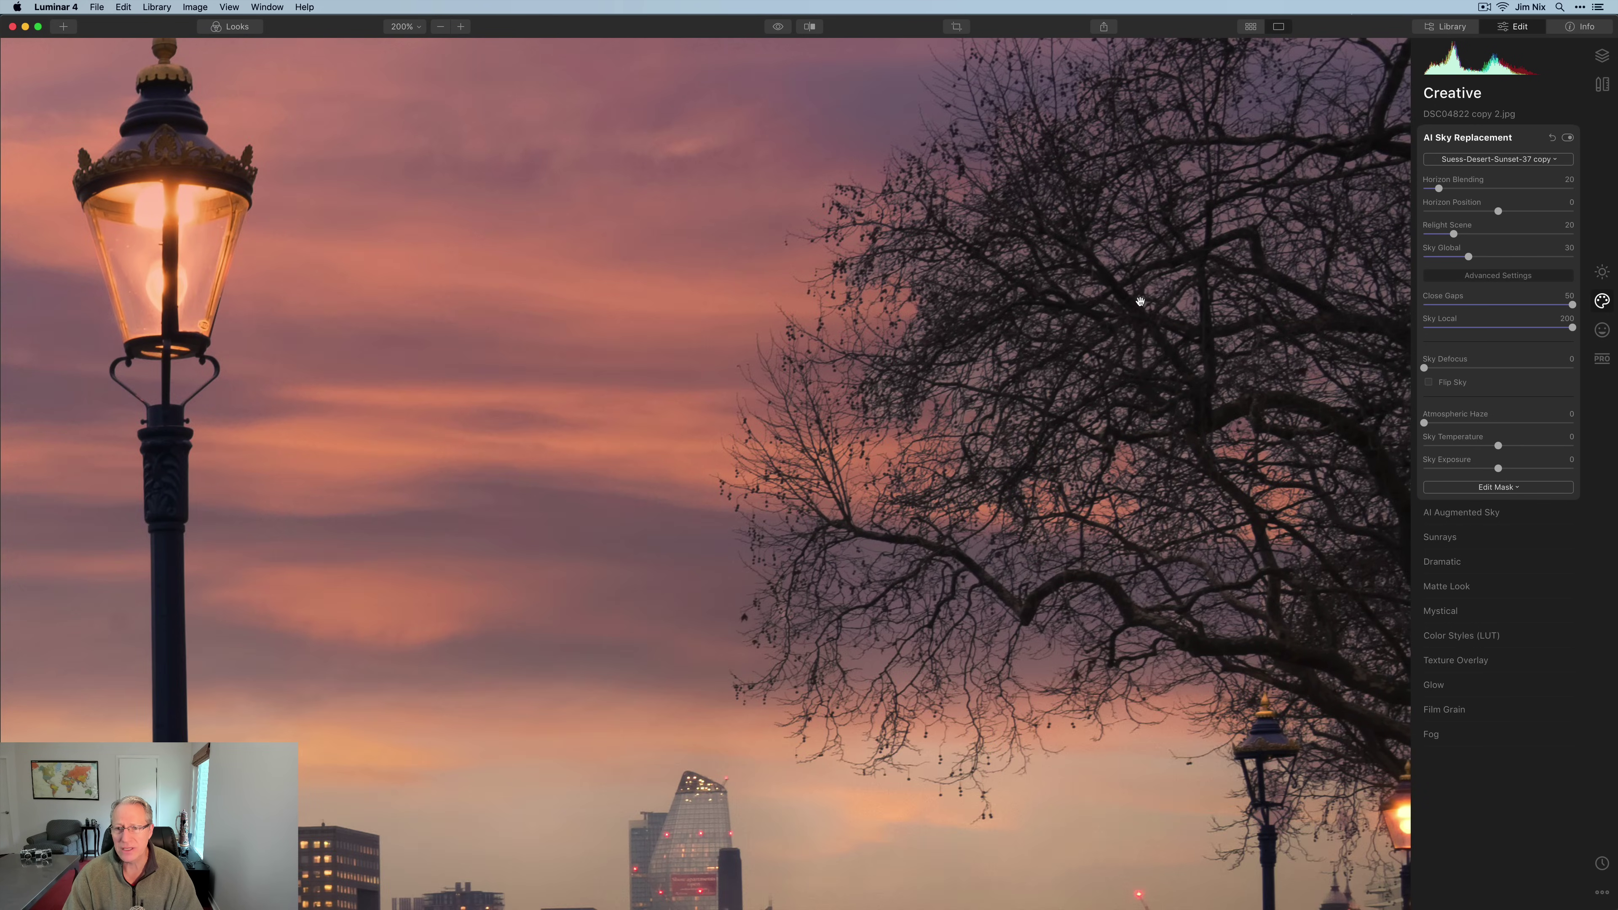
left_click(999, 431)
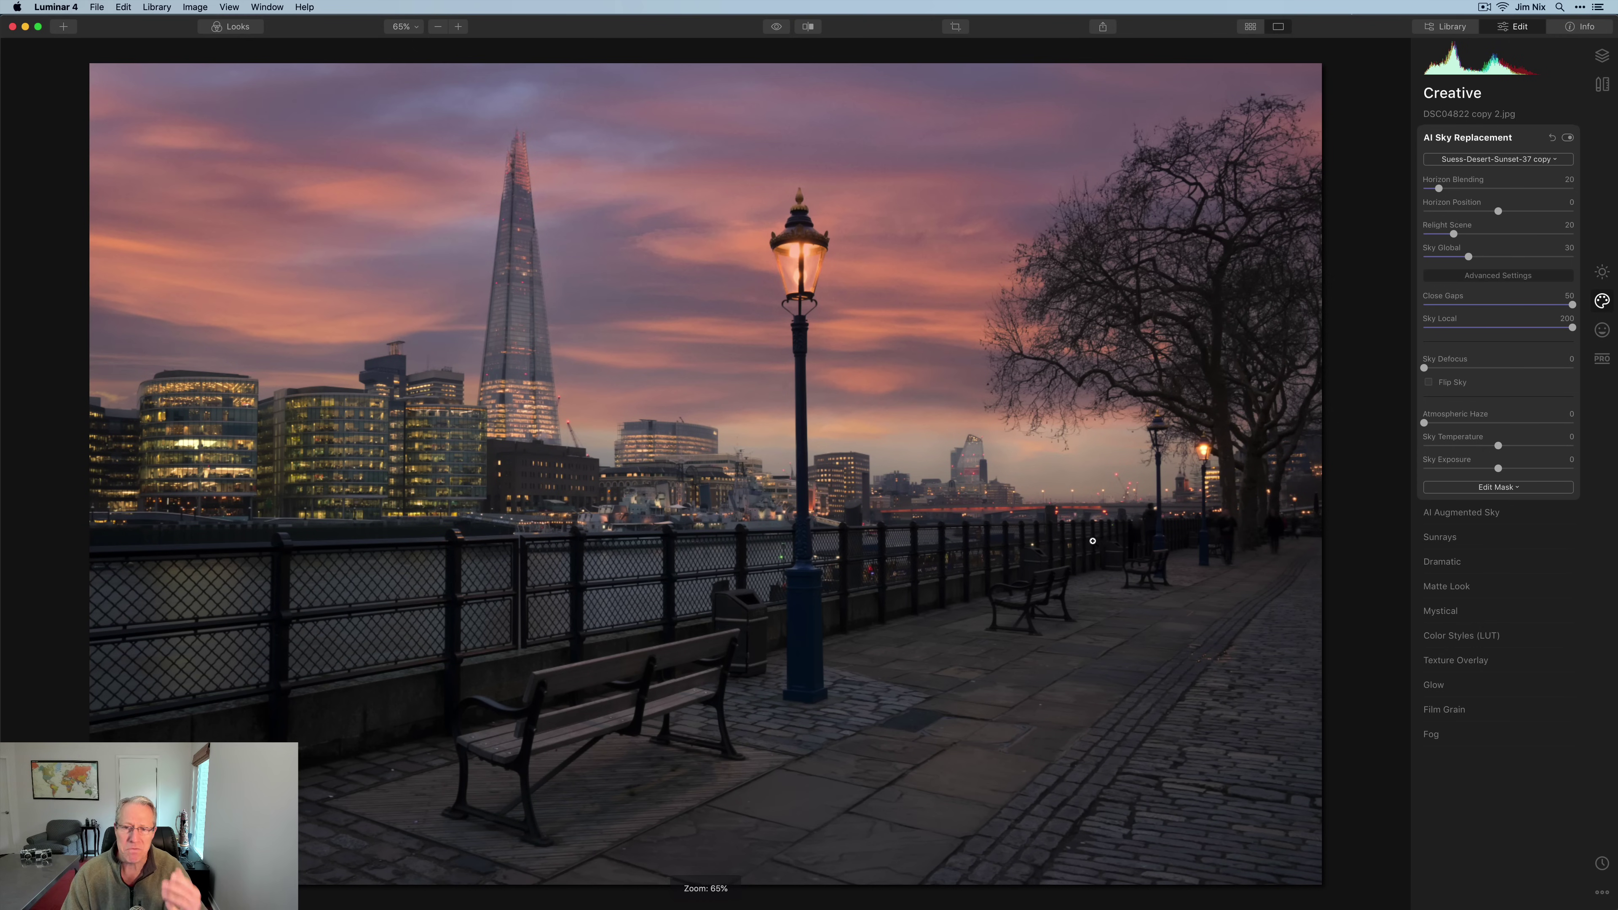
Try Close Gaps at 39 and Sky Local at 132, and return them to 50 and 200
left_click_drag(1572, 304, 1542, 306)
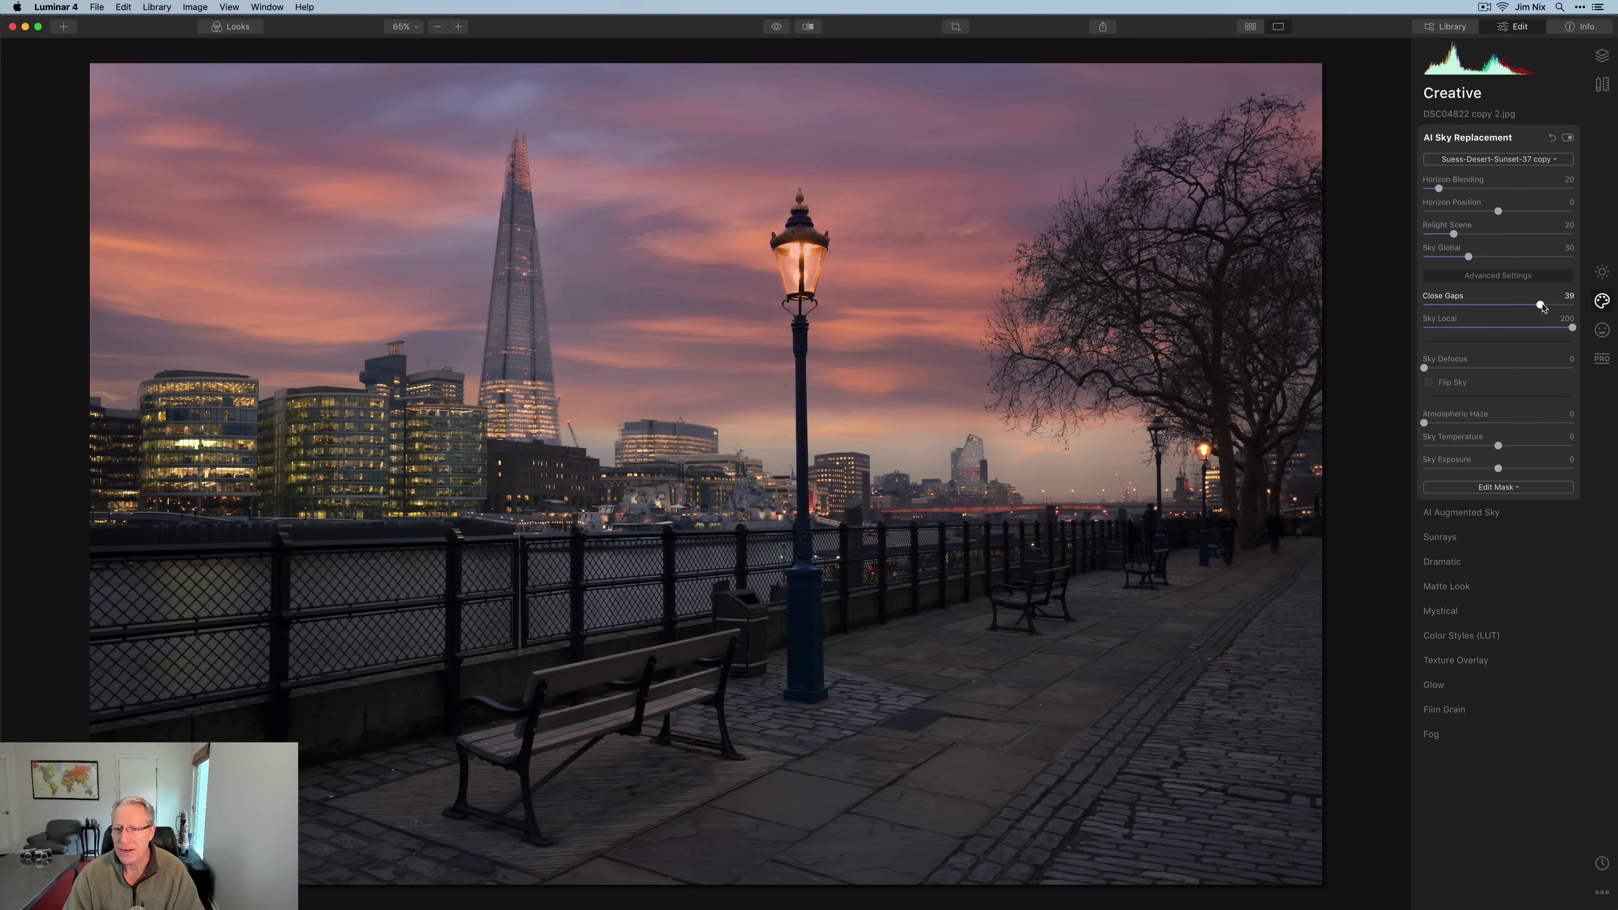
left_click(1523, 327)
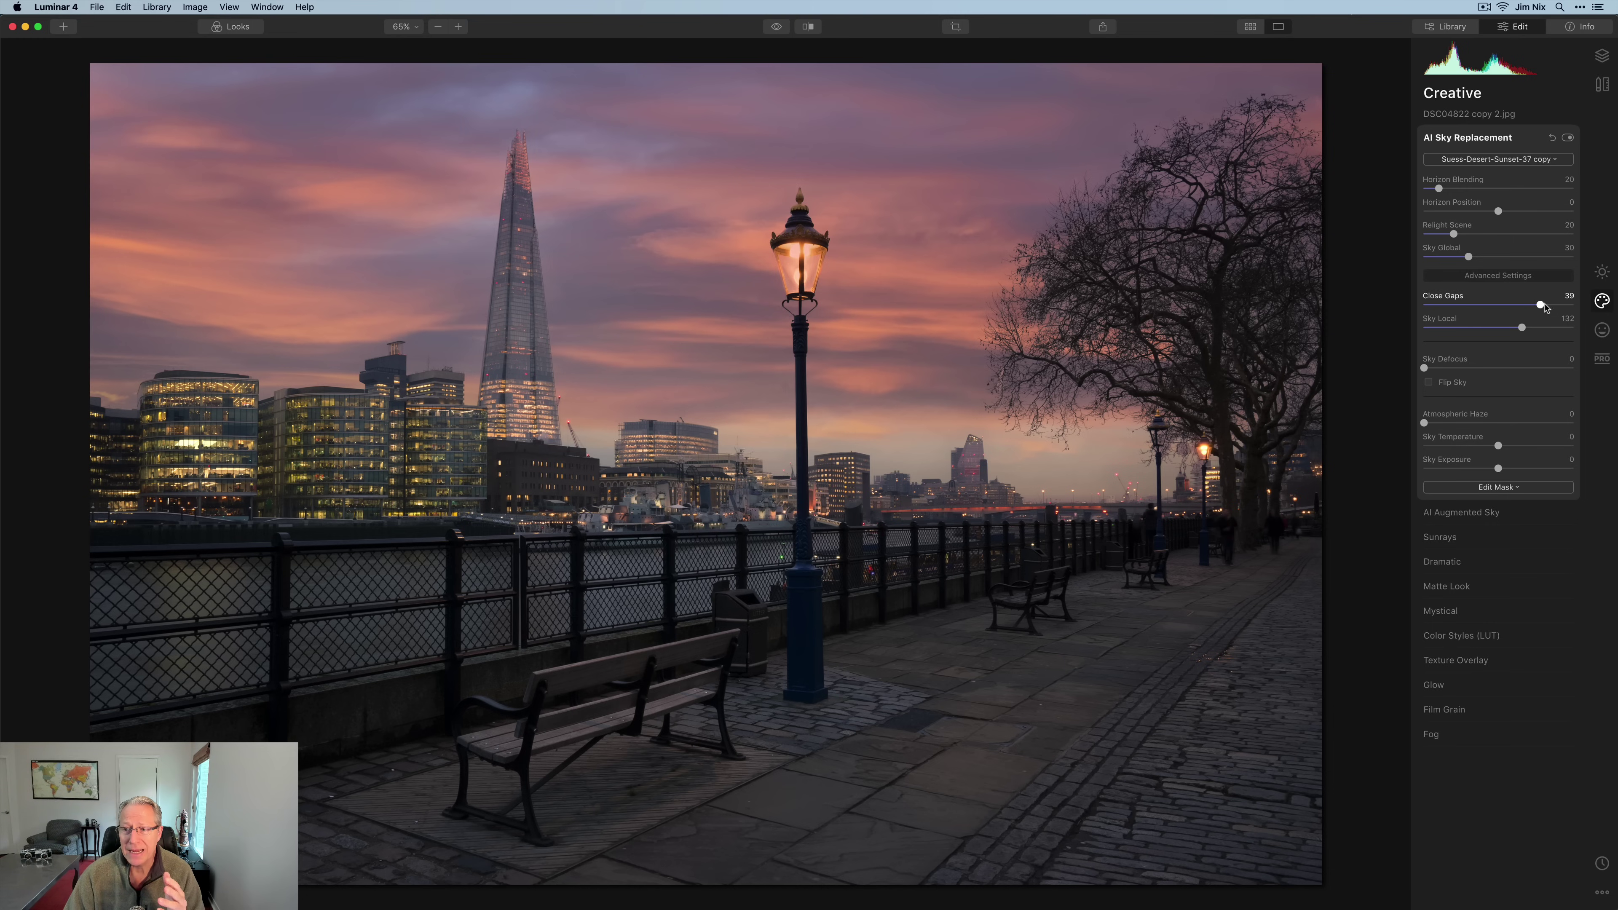
left_click_drag(1540, 305, 1577, 327)
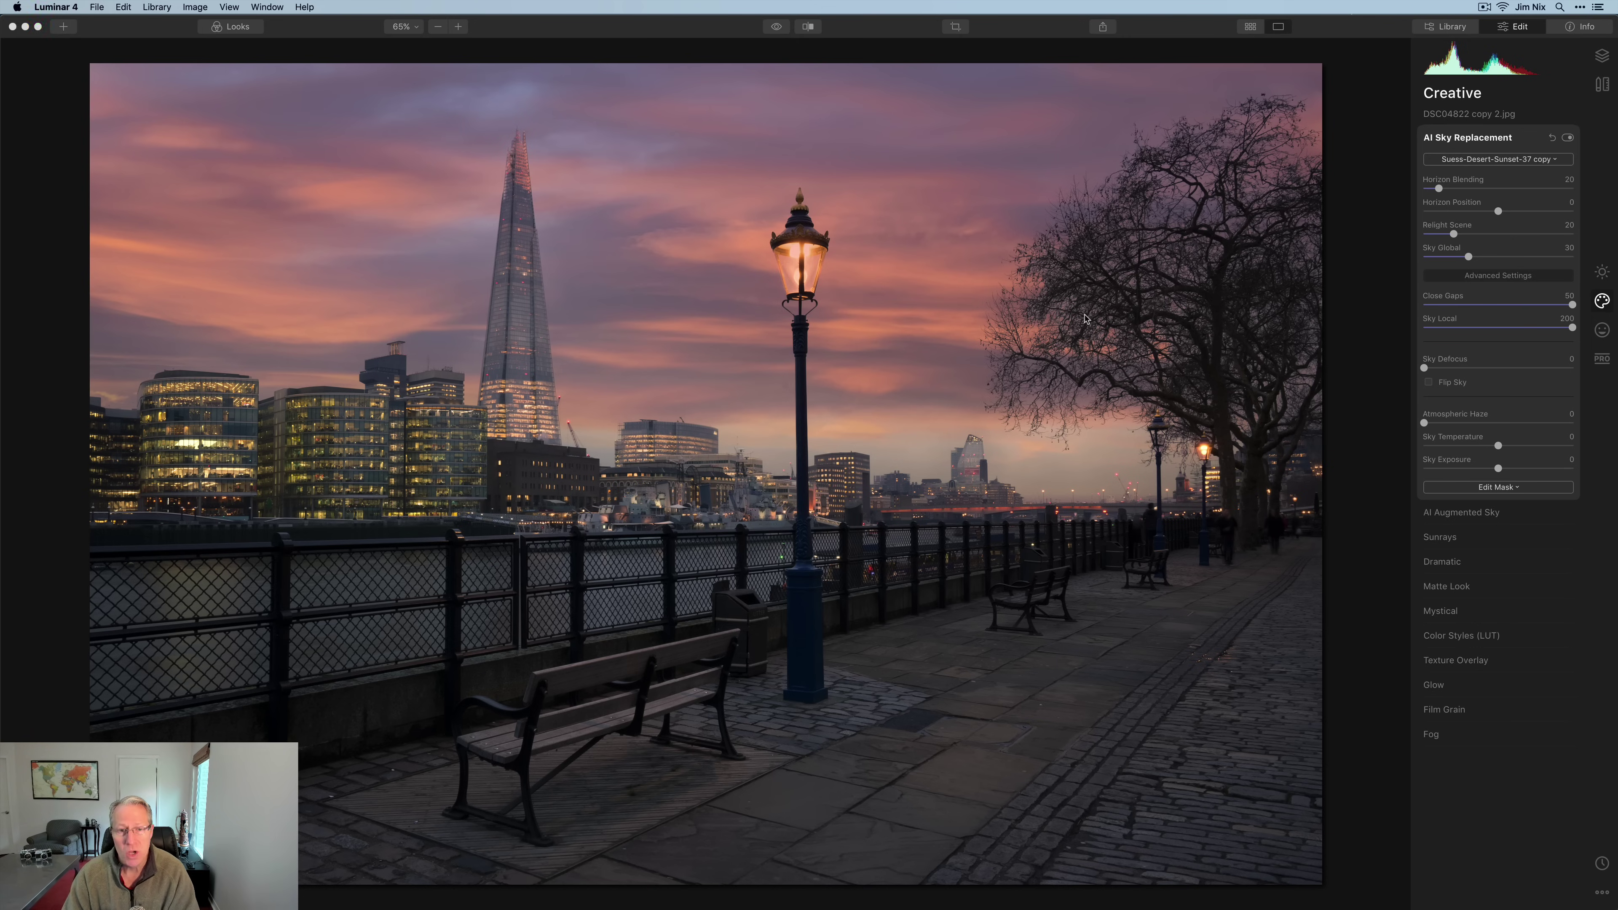
Compare the riverside result in Photoshop with the Luminar 4 version, ending in Luminar 4
key("super+Tab")
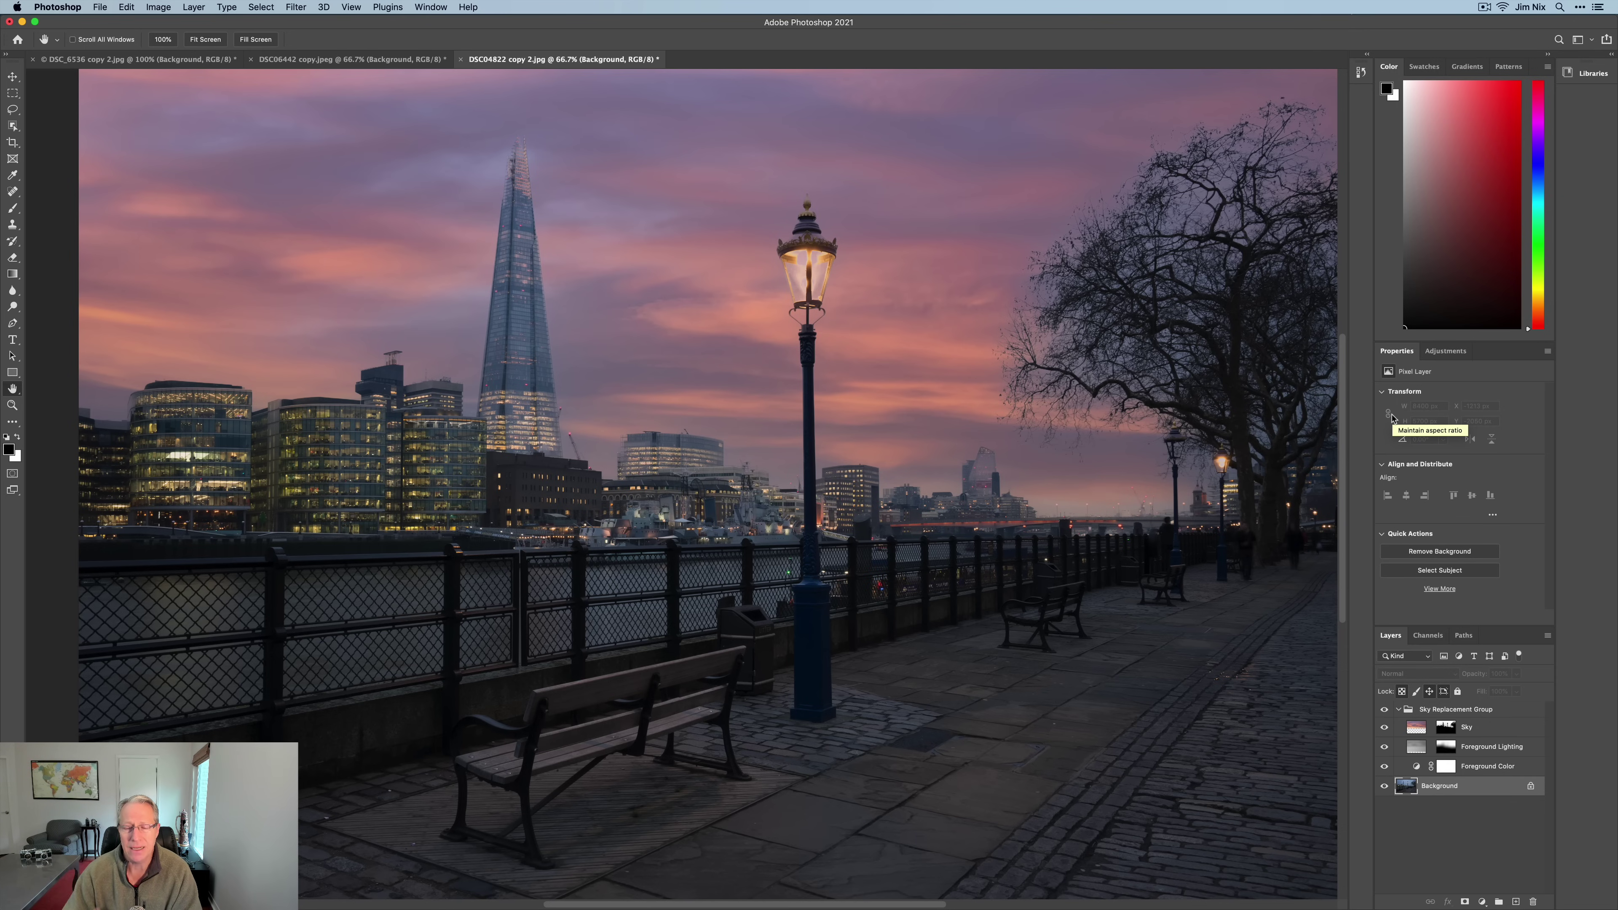
key("super+Tab")
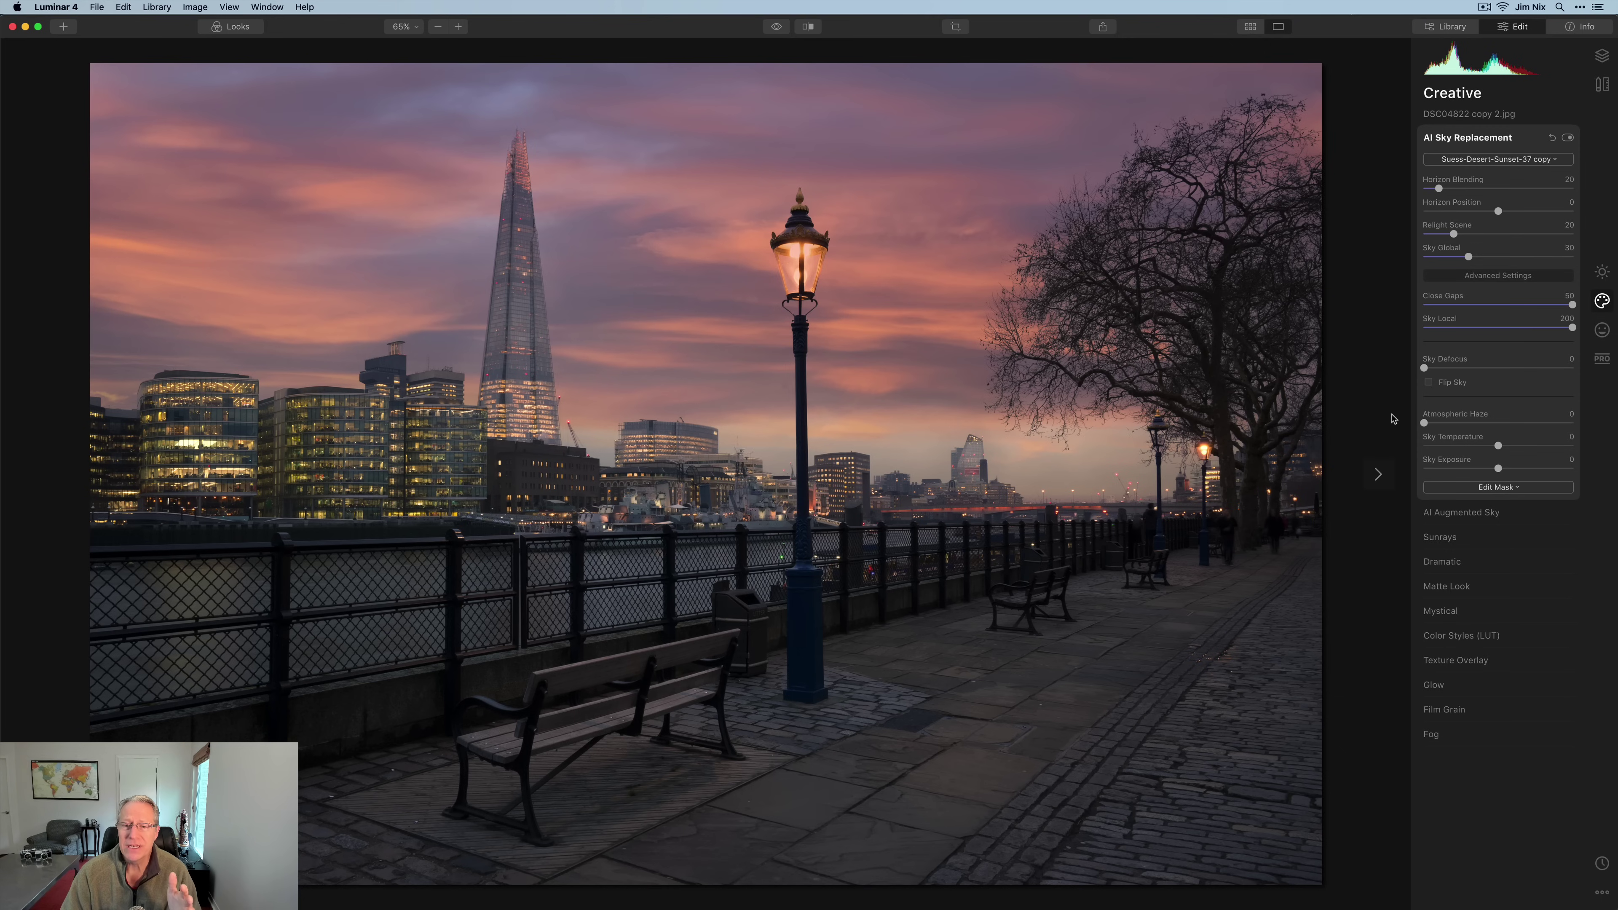